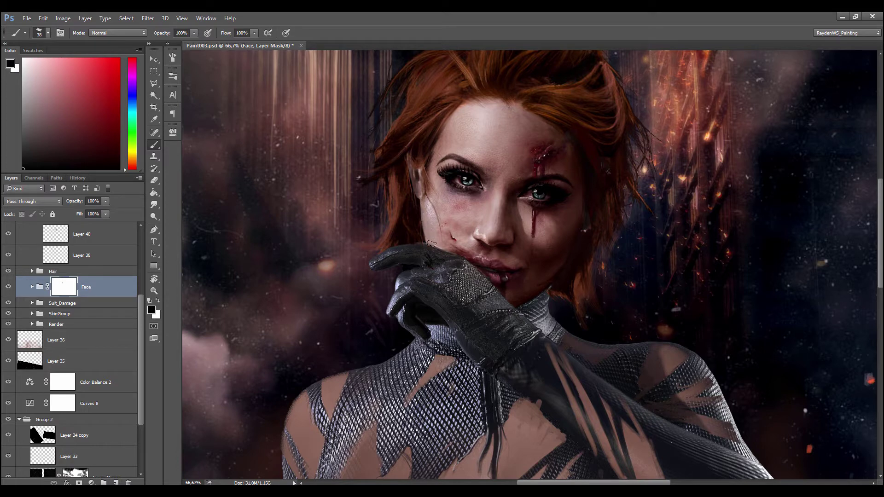
Step: Compare the portrait with and without the Face group by switching the group's visibility off and on
{"action": "left_click_drag", "start_coordinate": [329, 310], "coordinate": [322, 268]}
{"action": "key", "text": "ctrl+minus"}
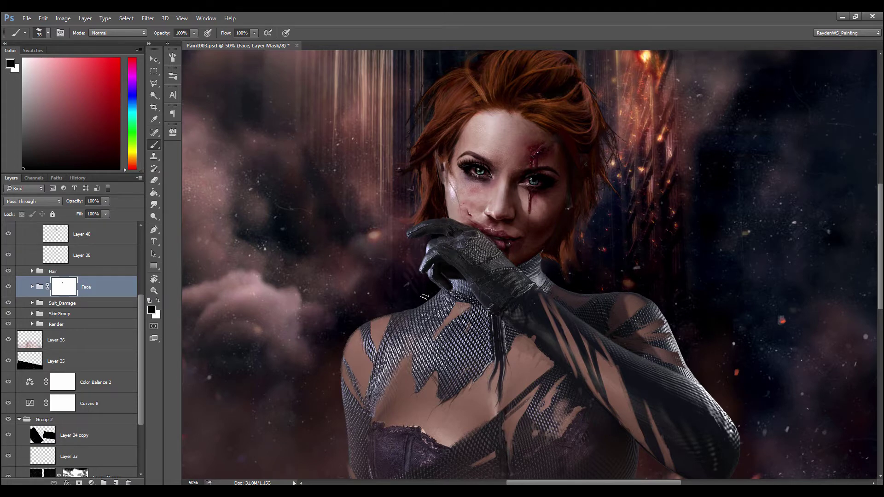
{"action": "left_click", "coordinate": [9, 287]}
{"action": "left_click", "coordinate": [8, 287]}
{"action": "key", "text": "ctrl+minus"}
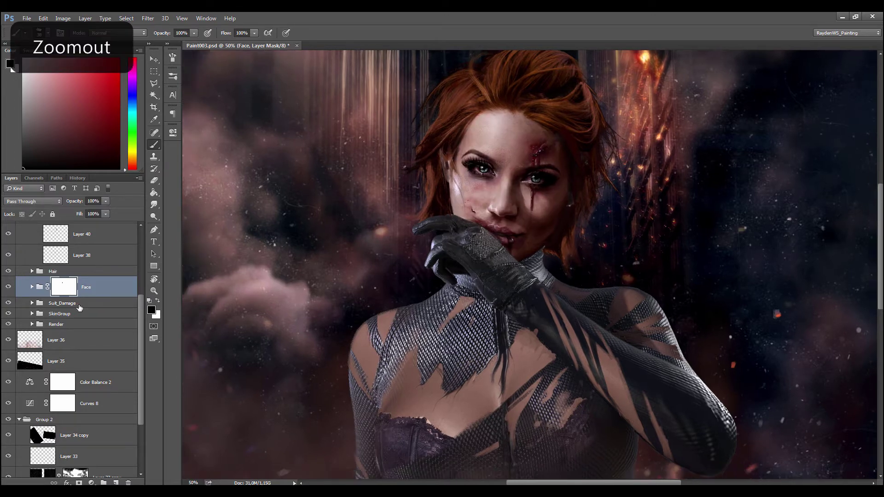
{"action": "key", "text": "ctrl+plus"}
{"action": "left_click_drag", "start_coordinate": [381, 278], "coordinate": [353, 247]}
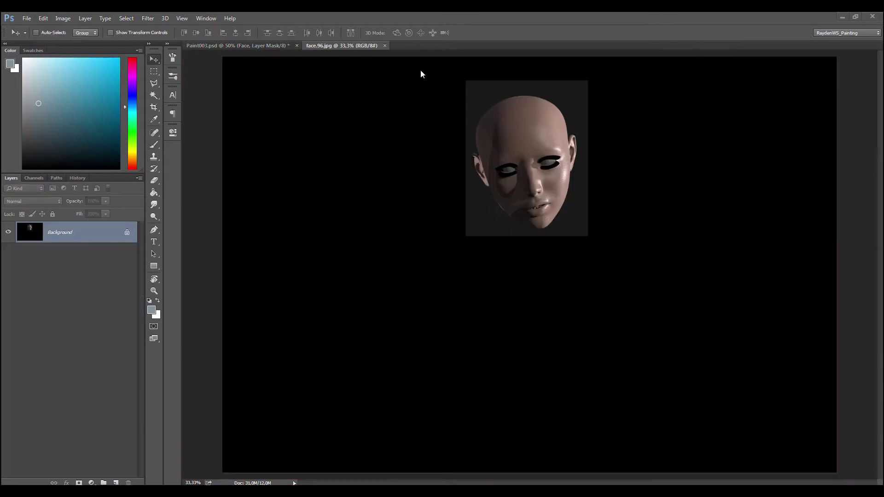
Step: Crop face.96.jpg tightly around the rendered bald head, removing the empty black area
{"action": "key", "text": "c"}
{"action": "left_click_drag", "start_coordinate": [529, 57], "coordinate": [529, 71]}
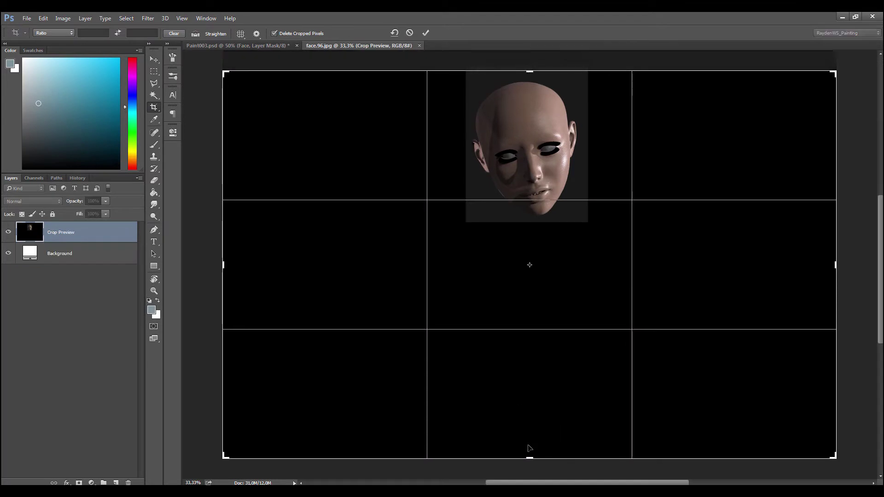
{"action": "left_click_drag", "start_coordinate": [530, 458], "coordinate": [532, 340]}
{"action": "left_click_drag", "start_coordinate": [223, 265], "coordinate": [346, 265]}
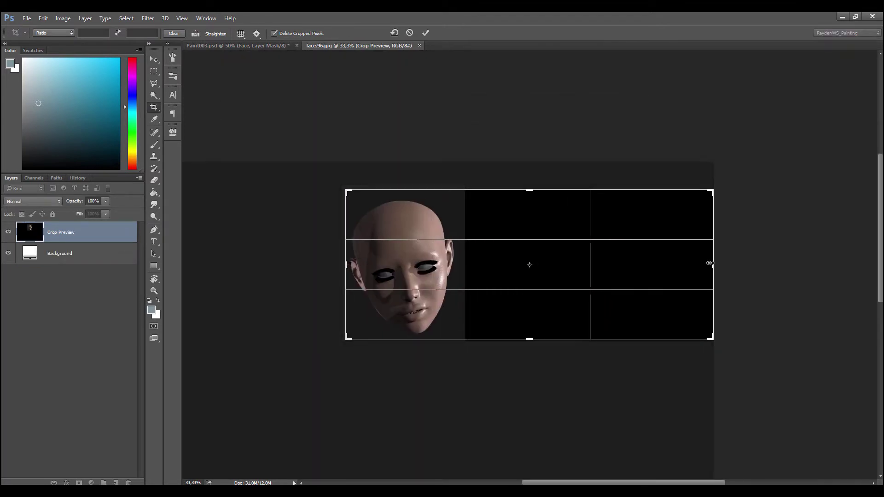
{"action": "left_click_drag", "start_coordinate": [710, 265], "coordinate": [584, 267]}
{"action": "key", "text": "Return"}
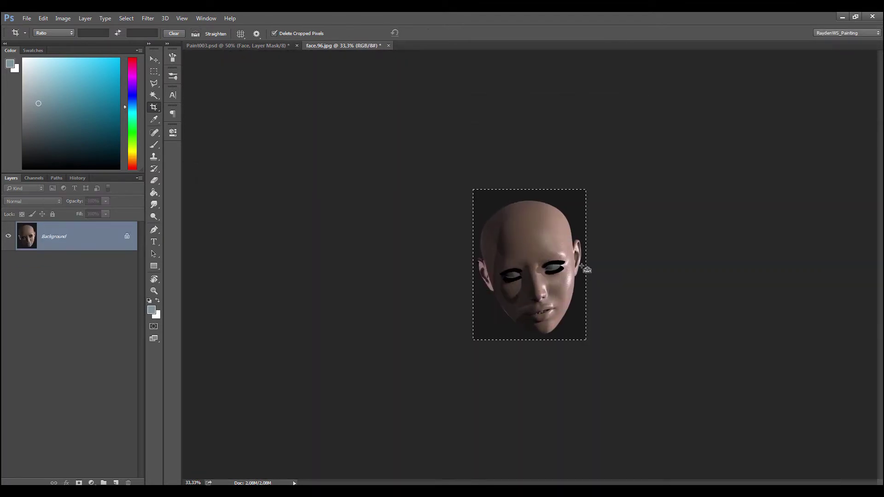
Step: Copy the whole cropped head image and close face.96.jpg without saving
{"action": "key", "text": "ctrl+a"}
{"action": "key", "text": "ctrl+w"}
{"action": "key", "text": "n"}
{"action": "scroll", "coordinate": [74, 322], "scroll_direction": "down", "scroll_amount": 3}
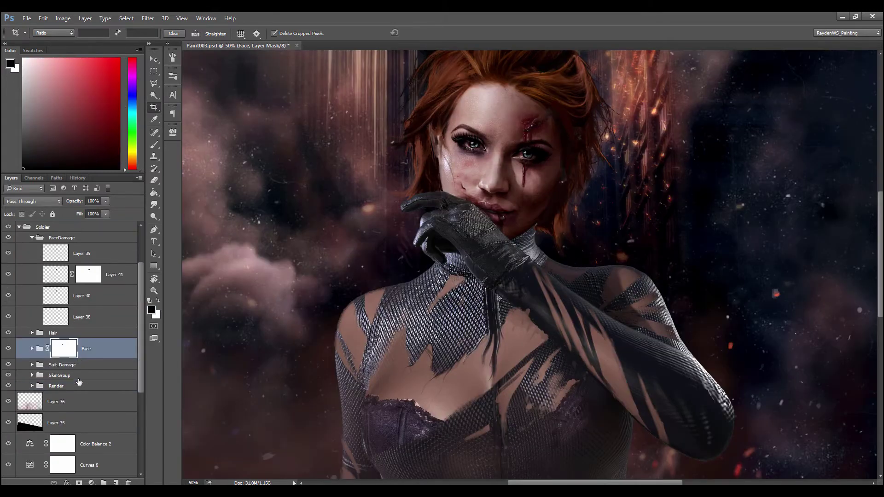
Step: Expand the Render group in Paint003.psd and paste the copied head as a new layer above Layer 14
{"action": "left_click", "coordinate": [57, 387]}
{"action": "left_click", "coordinate": [32, 387]}
{"action": "left_click", "coordinate": [82, 423]}
{"action": "key", "text": "ctrl+v"}
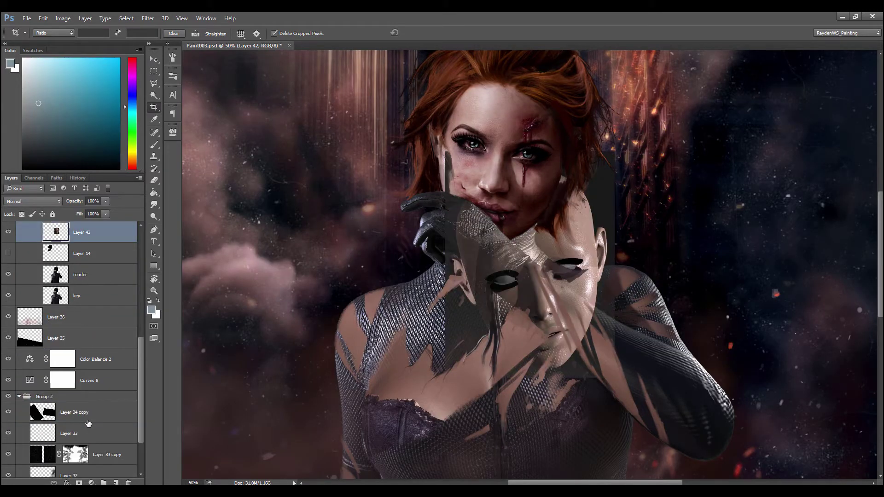
Step: Move the pasted head render beside the woman's face and flip it horizontally
{"action": "key", "text": "v"}
{"action": "left_click_drag", "start_coordinate": [439, 421], "coordinate": [621, 319]}
{"action": "key", "text": "ctrl+t"}
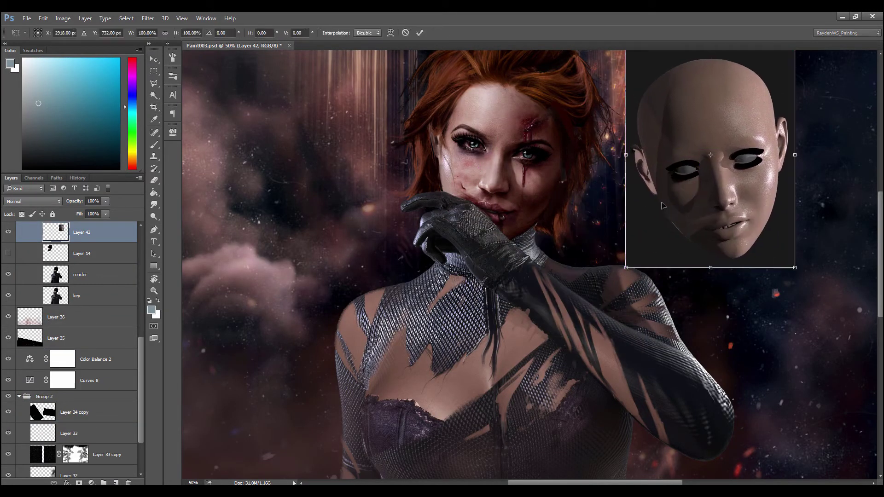
{"action": "right_click", "coordinate": [672, 203]}
{"action": "left_click", "coordinate": [709, 318]}
{"action": "key", "text": "Return"}
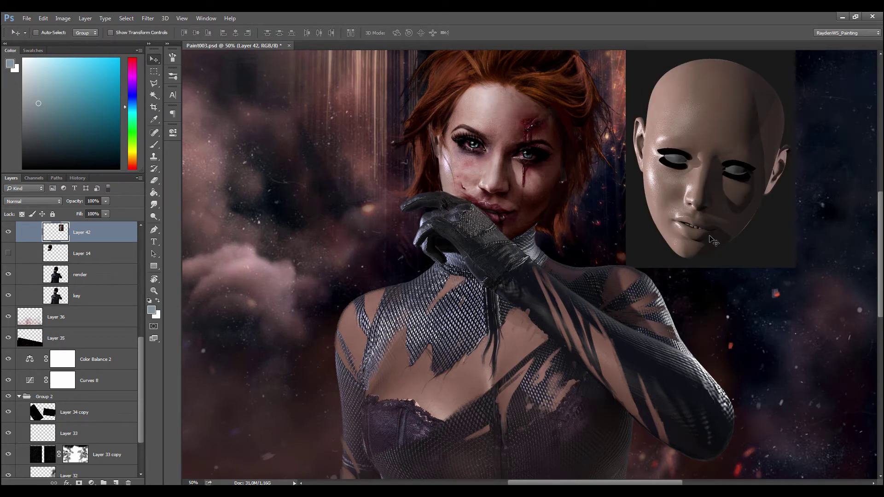
Step: Flip the whole canvas horizontally and move the reference head to the other side of the woman's face
{"action": "key", "text": "ctrl+minus"}
{"action": "key", "text": "f"}
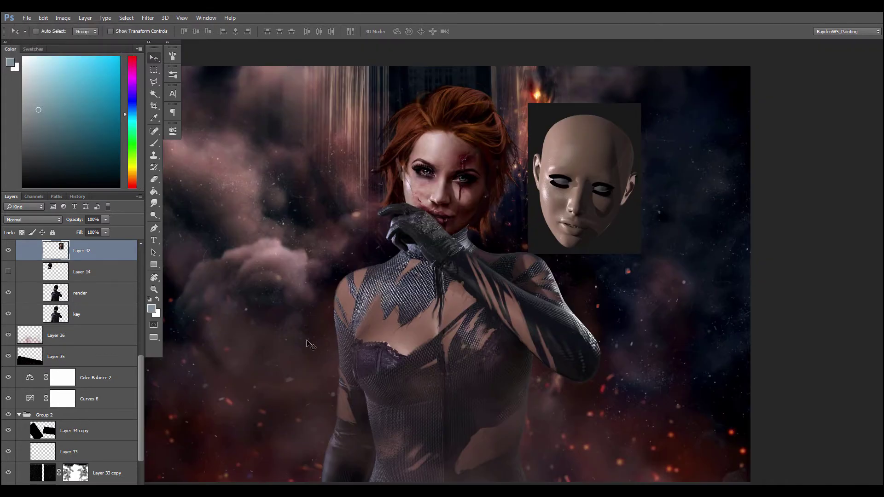
{"action": "key", "text": "ctrl+minus"}
{"action": "left_click_drag", "start_coordinate": [275, 345], "coordinate": [319, 338]}
{"action": "key", "text": "ctrl+shift+h"}
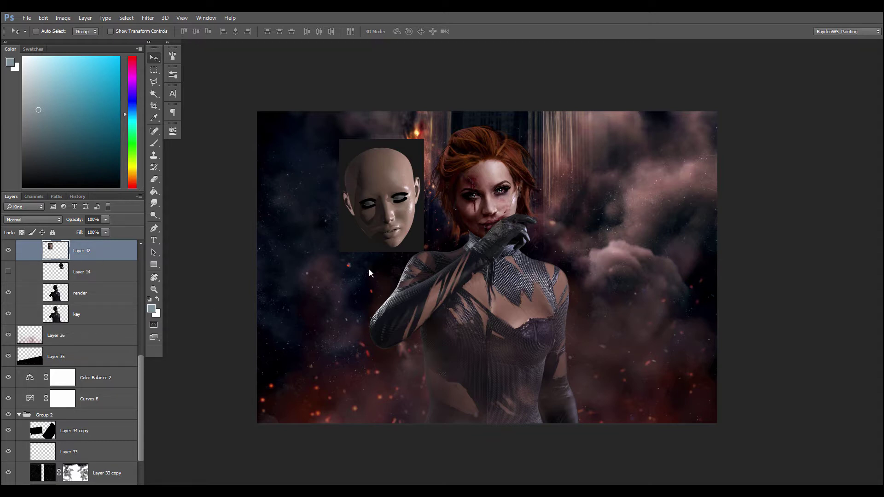
{"action": "left_click_drag", "start_coordinate": [387, 230], "coordinate": [576, 211]}
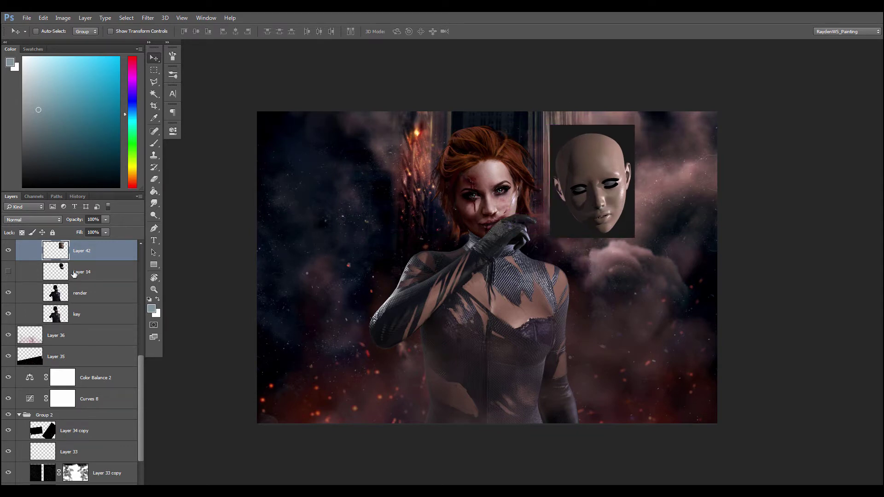
Step: Expand the Face group and select its Light layer, with the woman's face in close view
{"action": "scroll", "coordinate": [140, 376], "scroll_direction": "up", "scroll_amount": 5}
{"action": "left_click", "coordinate": [32, 367]}
{"action": "left_click", "coordinate": [16, 389]}
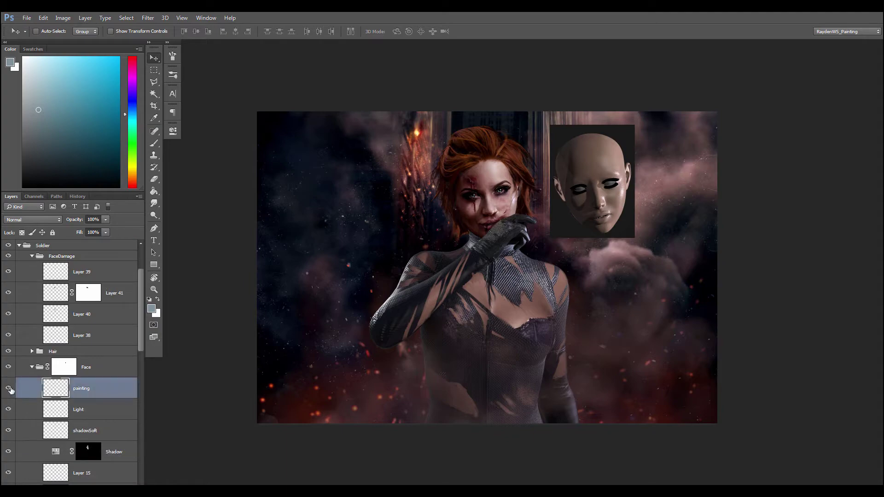
{"action": "left_click", "coordinate": [56, 411]}
{"action": "key", "text": "ctrl+plus"}
{"action": "key", "text": "ctrl+plus"}
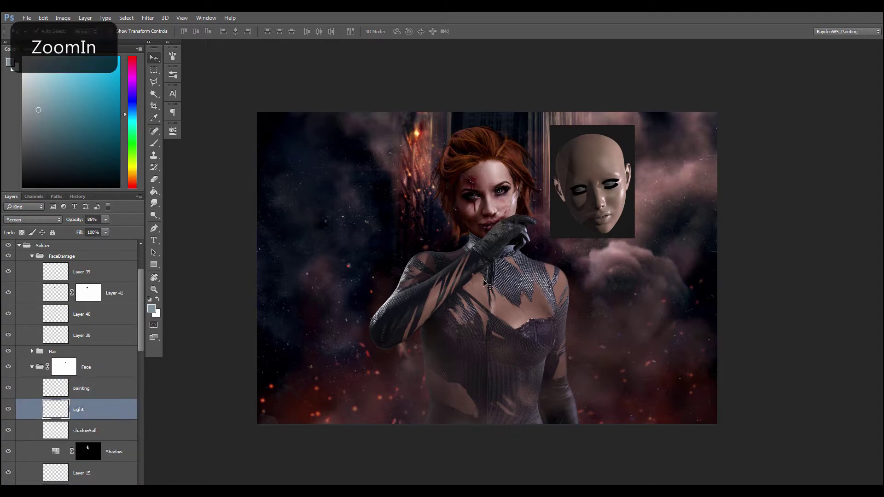
{"action": "left_click_drag", "start_coordinate": [518, 180], "coordinate": [432, 282]}
{"action": "key", "text": "ctrl+plus"}
{"action": "scroll", "coordinate": [449, 269], "scroll_direction": "up", "scroll_amount": 1}
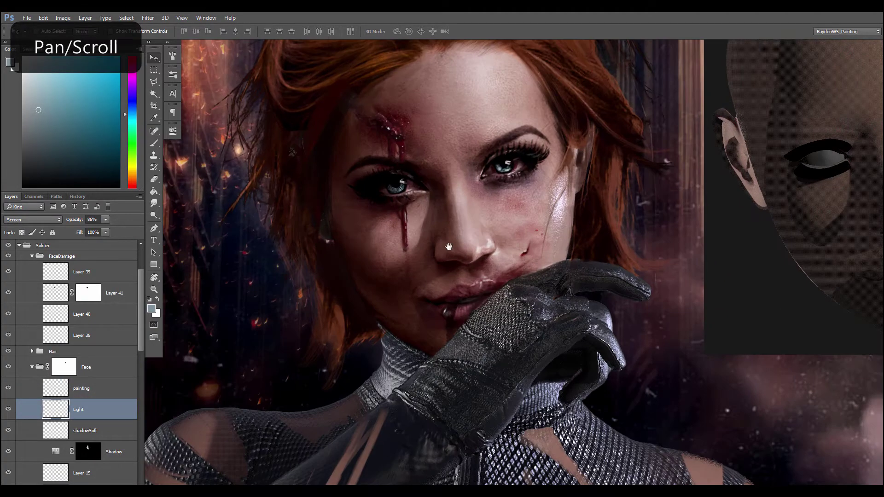
{"action": "scroll", "coordinate": [444, 183], "scroll_direction": "up", "scroll_amount": 3}
Step: Paint subtle skin highlights above the eyebrow on the Light layer with a 72 px speckle brush in pale blue-grey
{"action": "key", "text": "b"}
{"action": "right_click", "coordinate": [460, 166]}
{"action": "left_click", "coordinate": [457, 171]}
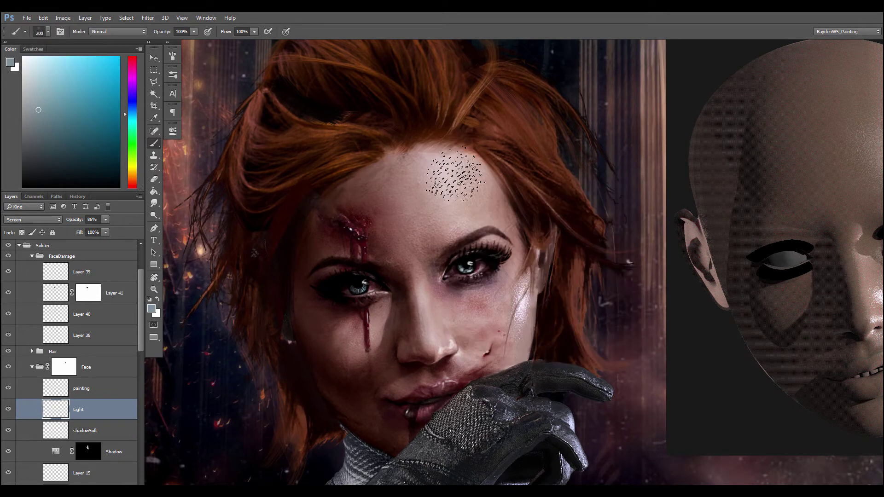
{"action": "key", "text": "b"}
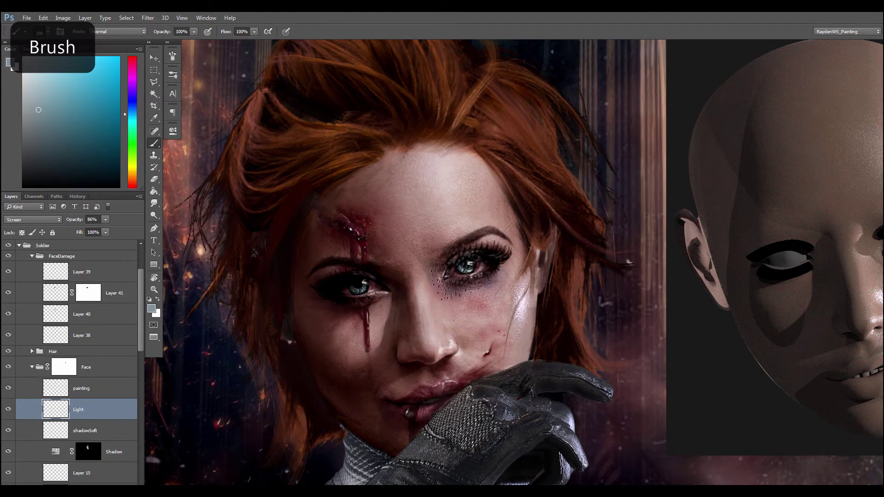
{"action": "left_click", "coordinate": [25, 84]}
{"action": "right_click", "coordinate": [463, 229]}
{"action": "left_click", "coordinate": [467, 223]}
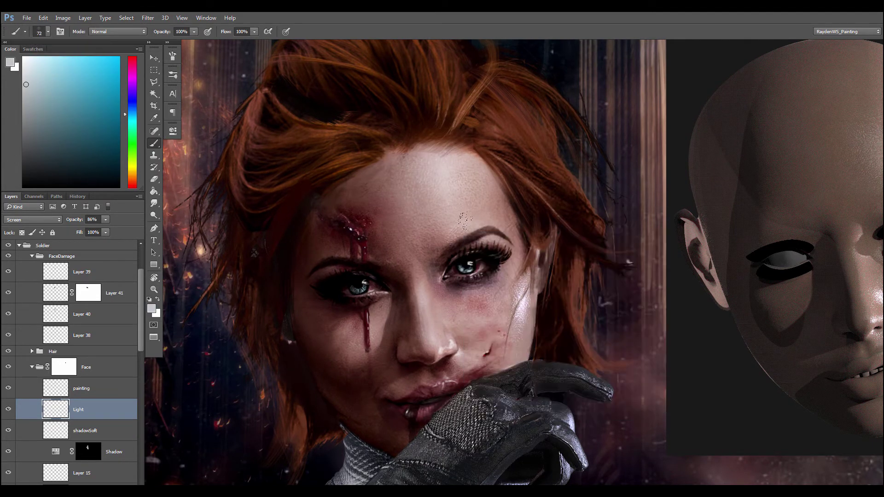
{"action": "left_click", "coordinate": [457, 220], "text": "alt"}
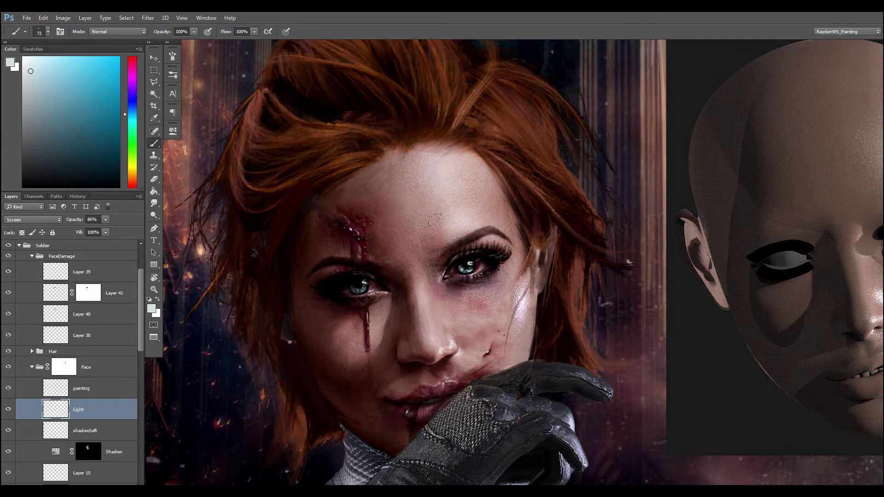
{"action": "key", "text": "e"}
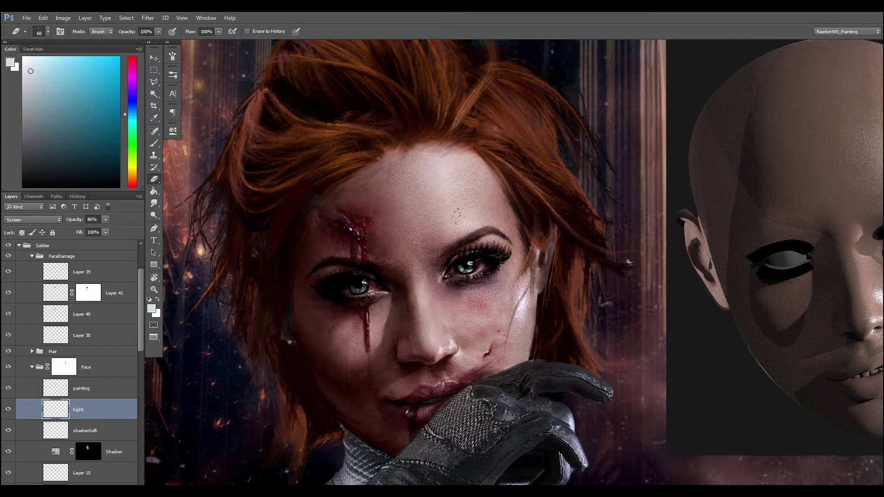
{"action": "key", "text": "b"}
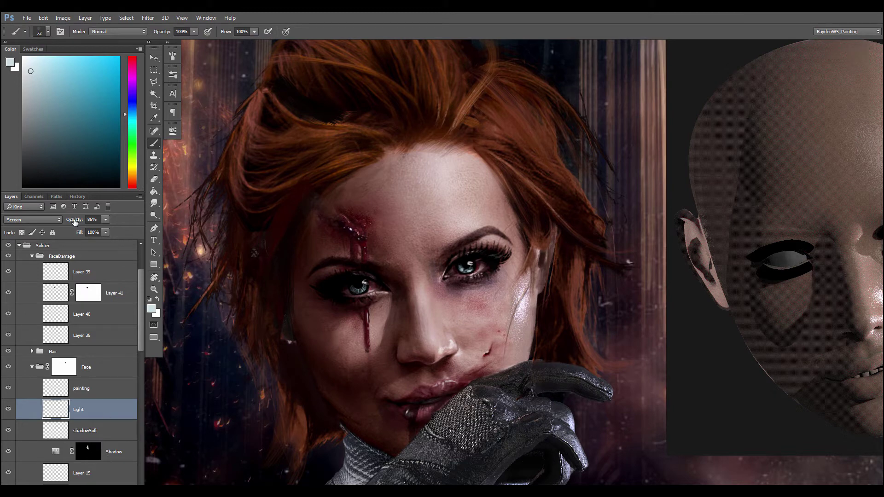
Step: Try a different opacity for the Light layer and undo the latest changes
{"action": "mouse_move", "coordinate": [75, 221]}
{"action": "left_mouse_down"}
{"action": "mouse_move", "coordinate": [98, 220]}
{"action": "mouse_move", "coordinate": [79, 233]}
{"action": "left_mouse_up"}
{"action": "key", "text": "ctrl+z"}
{"action": "key", "text": "ctrl+z"}
{"action": "key", "text": "ctrl+z"}
Step: Choose the textured 125 brush preset at 29 px and stroke a highlight along the temple beside the eye
{"action": "key", "text": "e"}
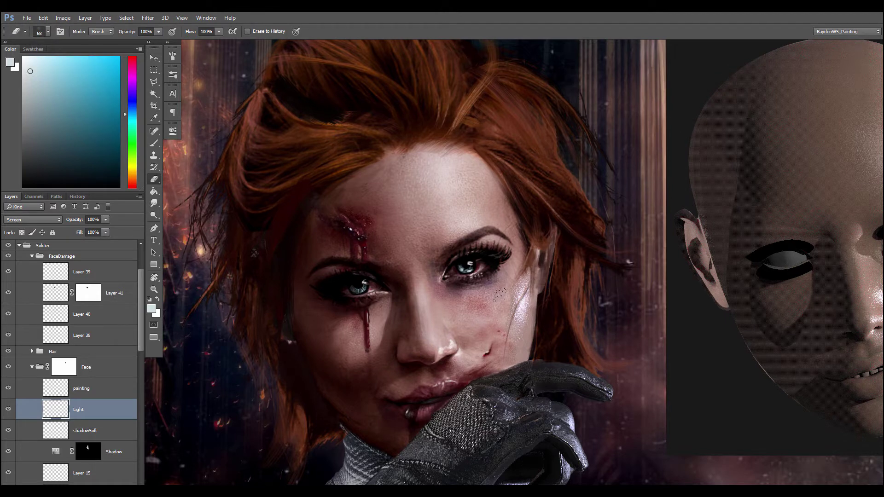
{"action": "scroll", "coordinate": [499, 294], "scroll_direction": "down", "scroll_amount": 3}
{"action": "key", "text": "b"}
{"action": "right_click", "coordinate": [488, 238]}
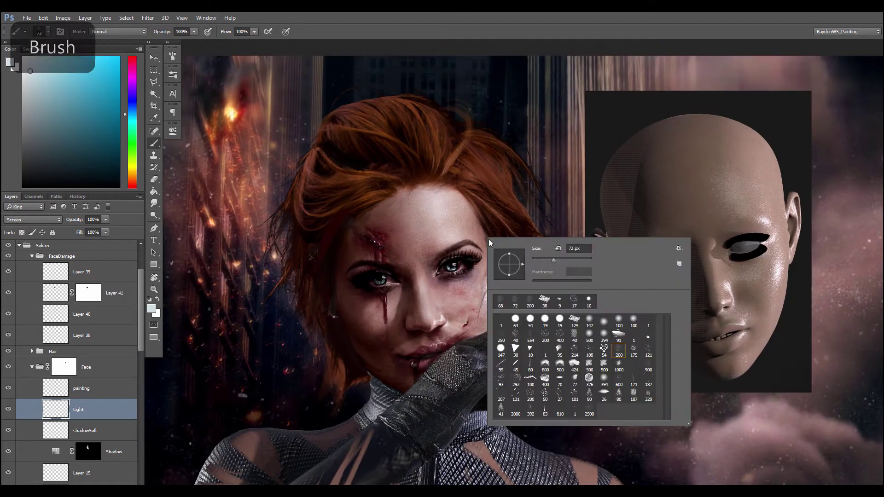
{"action": "left_click", "coordinate": [570, 320]}
{"action": "left_click", "coordinate": [540, 261]}
{"action": "left_click_drag", "start_coordinate": [477, 242], "coordinate": [488, 261]}
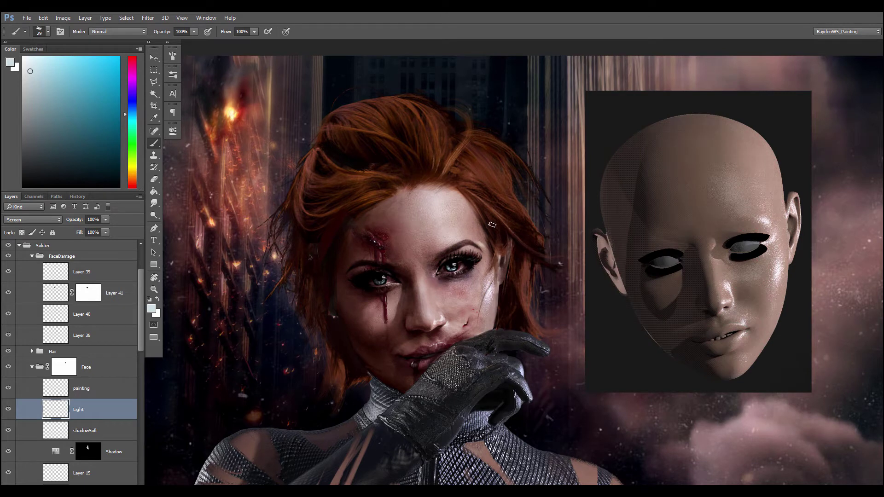
Step: Build up the temple highlight with the brush at 20 px and a slightly darker pale blue-grey
{"action": "right_click", "coordinate": [498, 258]}
{"action": "left_click", "coordinate": [551, 283]}
{"action": "left_click", "coordinate": [33, 77]}
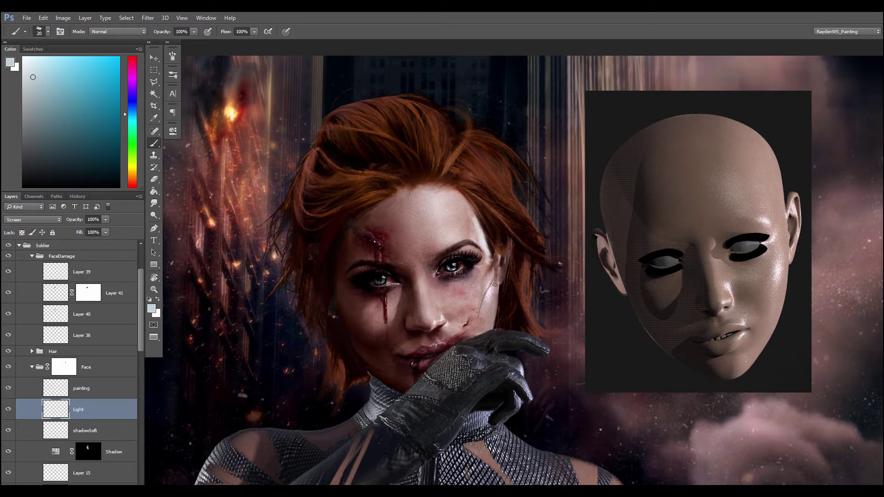
Step: Check the Hair group's Painting layer by toggling its visibility, and collapse the group again
{"action": "left_click", "coordinate": [32, 351]}
{"action": "left_click", "coordinate": [9, 367]}
{"action": "left_click", "coordinate": [9, 367]}
{"action": "left_click", "coordinate": [9, 367]}
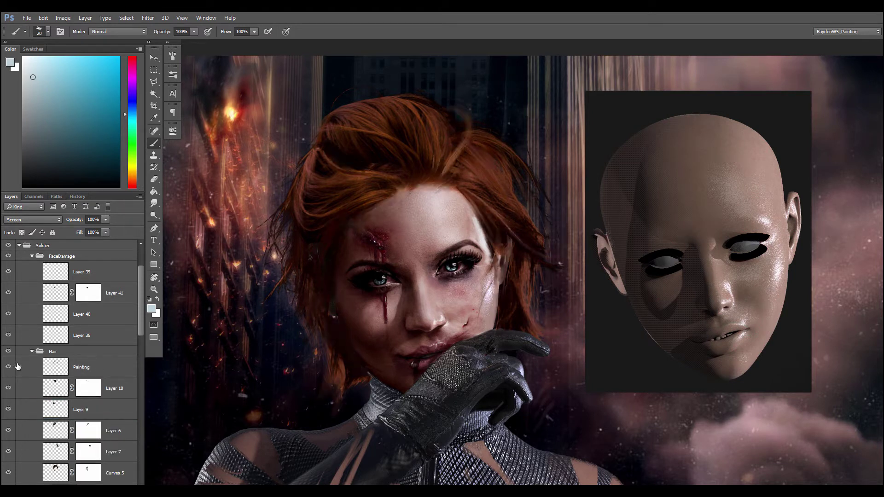
{"action": "left_click", "coordinate": [32, 352]}
Step: Paint a near-white highlight on the forehead edge along the hairline with the brush at 13 px
{"action": "key", "text": "b"}
{"action": "left_click", "coordinate": [489, 247], "text": "alt"}
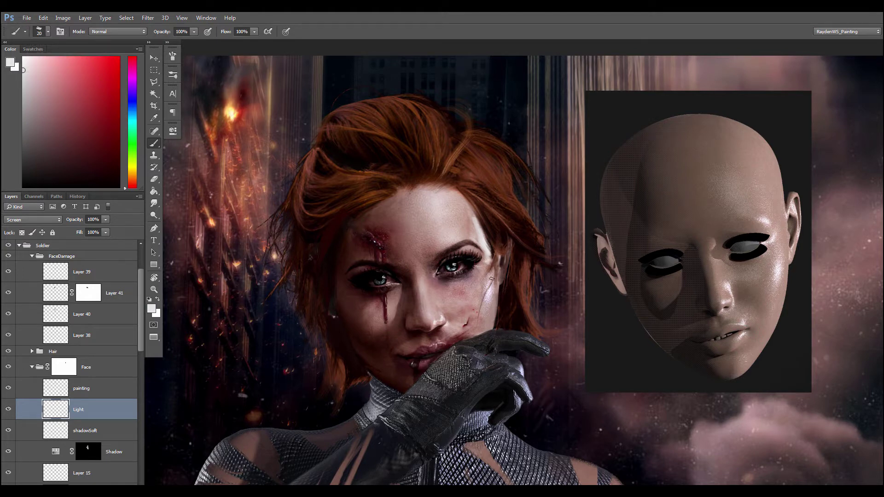
{"action": "right_click", "coordinate": [494, 235]}
{"action": "left_click", "coordinate": [547, 256]}
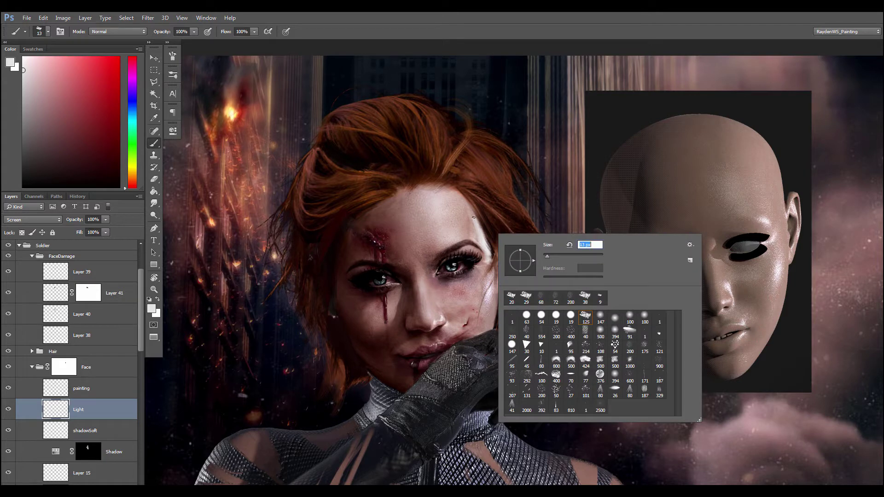
{"action": "left_click_drag", "start_coordinate": [473, 217], "coordinate": [471, 209]}
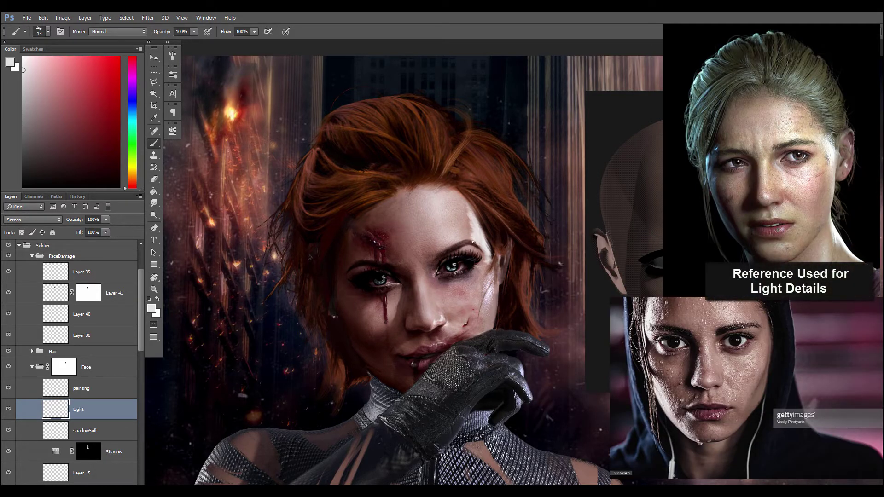
Step: Break up the forehead and temple highlight by erasing parts of it with an 82 px speckle eraser
{"action": "key", "text": "e"}
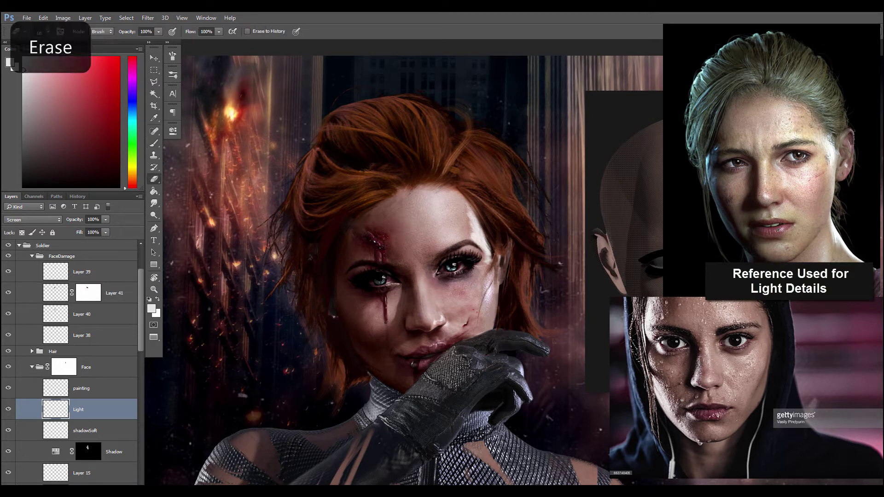
{"action": "right_click", "coordinate": [471, 227]}
{"action": "key", "text": "Escape"}
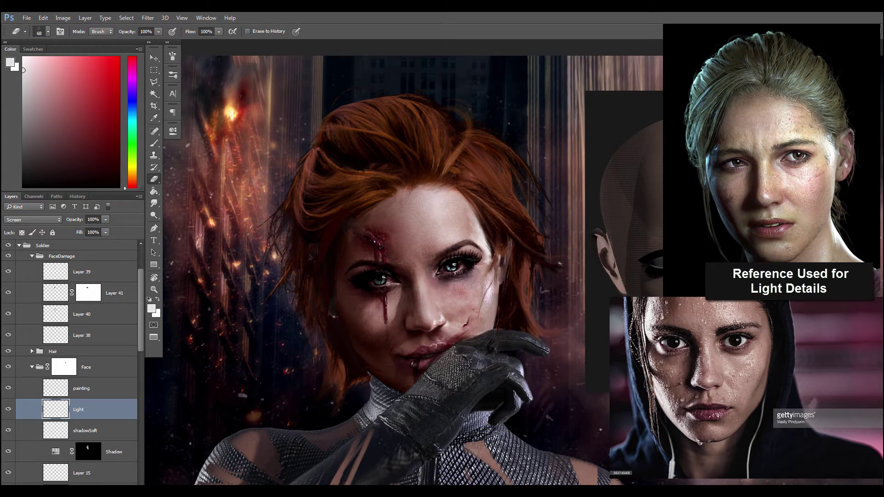
{"action": "key", "text": "ctrl+plus"}
{"action": "left_click_drag", "start_coordinate": [471, 296], "coordinate": [453, 342]}
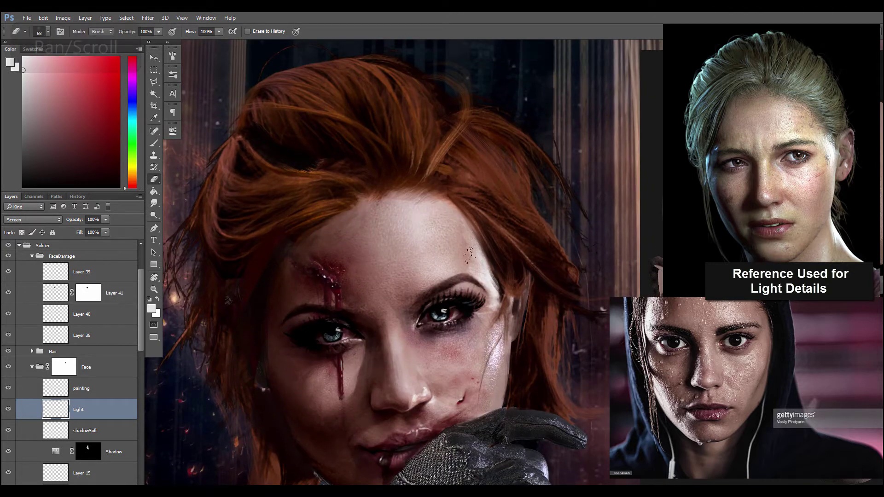
{"action": "right_click", "coordinate": [472, 254]}
{"action": "double_click", "coordinate": [499, 368]}
{"action": "left_click_drag", "start_coordinate": [472, 248], "coordinate": [484, 276]}
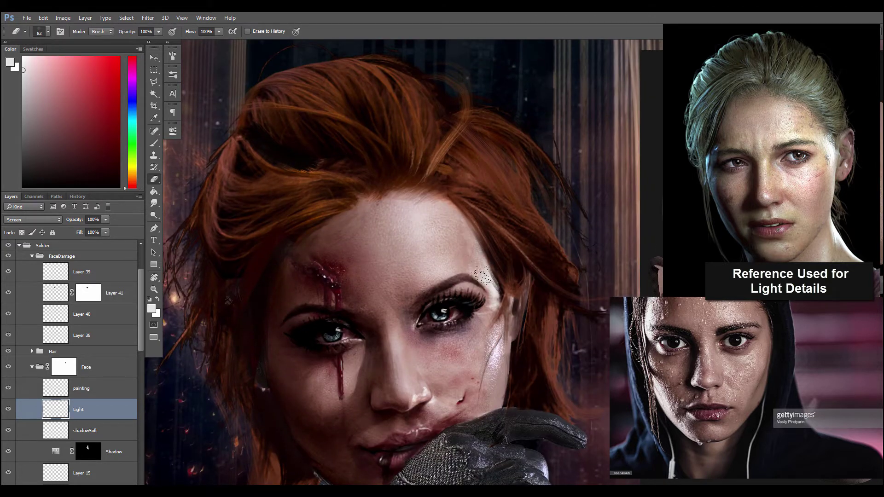
Step: Stipple skin texture into the temple highlight with a speckle brush at 66 px
{"action": "key", "text": "b"}
{"action": "right_click", "coordinate": [477, 266]}
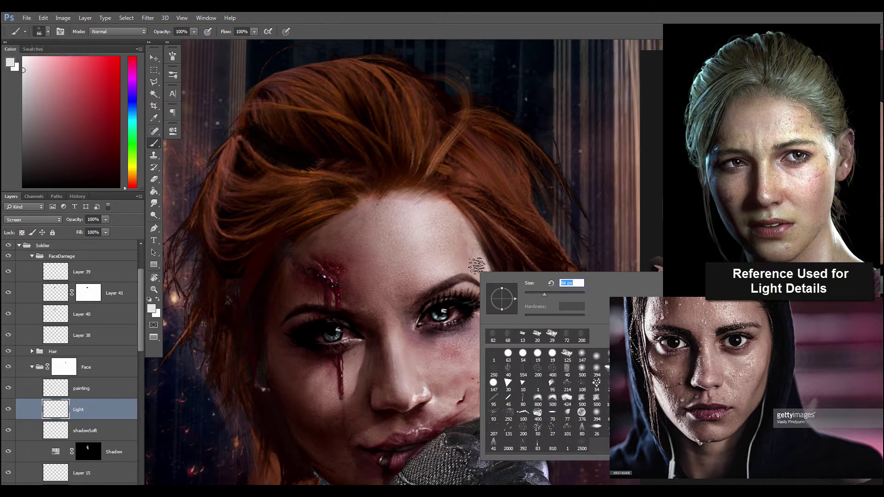
{"action": "key", "text": "Return"}
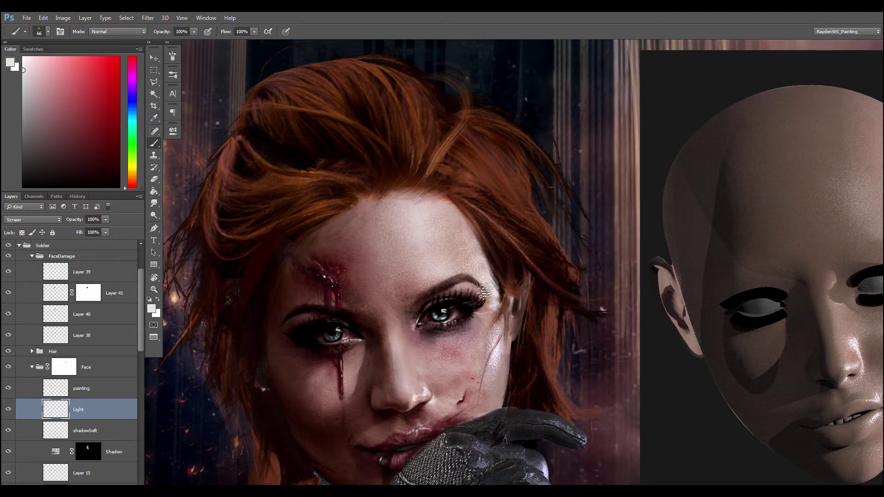
Step: Refine the highlight between the temple and the outer eyebrow with the brush at 23 px and 9 px
{"action": "right_click", "coordinate": [473, 271]}
{"action": "type", "text": "23"}
{"action": "key", "text": "Return"}
{"action": "right_click", "coordinate": [474, 267]}
{"action": "type", "text": "9"}
{"action": "key", "text": "Return"}
Step: Break up the temple highlight with the speckle eraser at 61 px
{"action": "key", "text": "ctrl+minus"}
{"action": "key", "text": "b"}
{"action": "key", "text": "e"}
{"action": "right_click", "coordinate": [501, 308]}
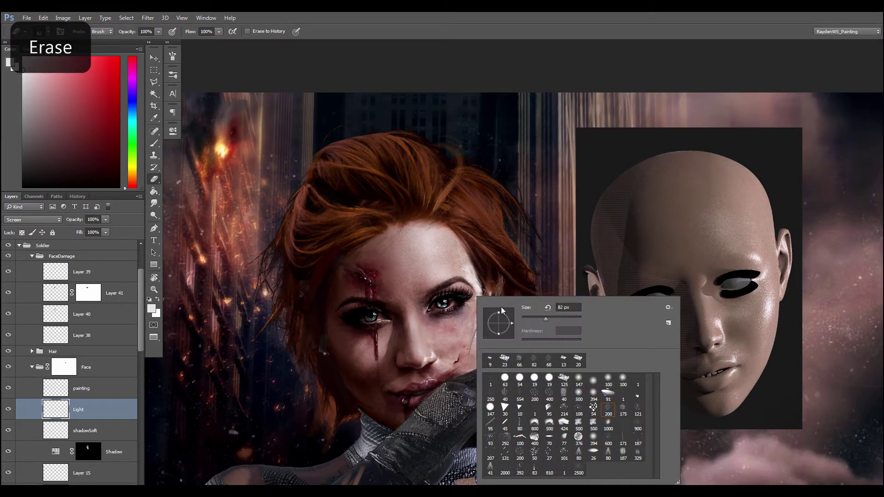
{"action": "left_click_drag", "start_coordinate": [546, 319], "coordinate": [540, 319]}
{"action": "key", "text": "Return"}
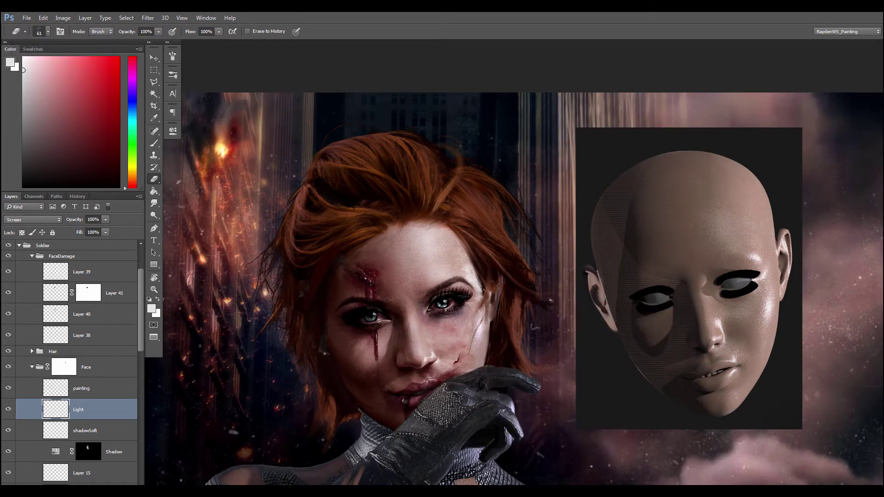
Step: Undo the last stroke and thin out the temple highlight with the speckle eraser at 49 px
{"action": "key", "text": "b"}
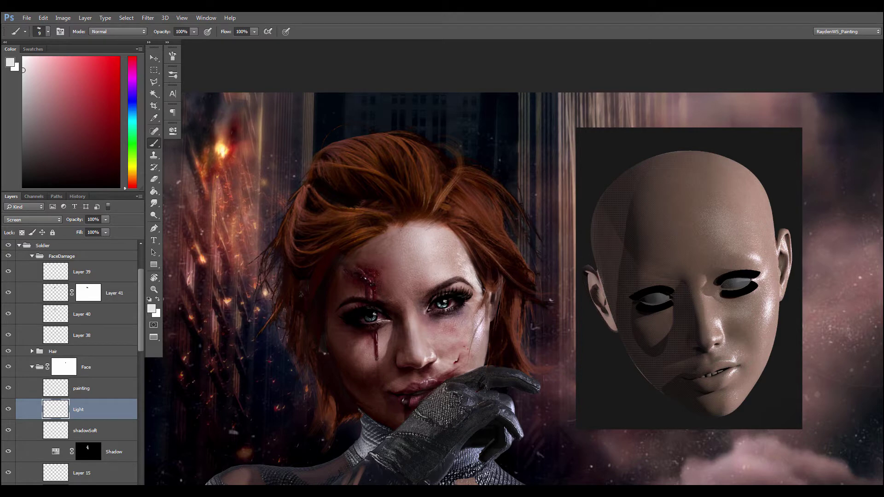
{"action": "key", "text": "e"}
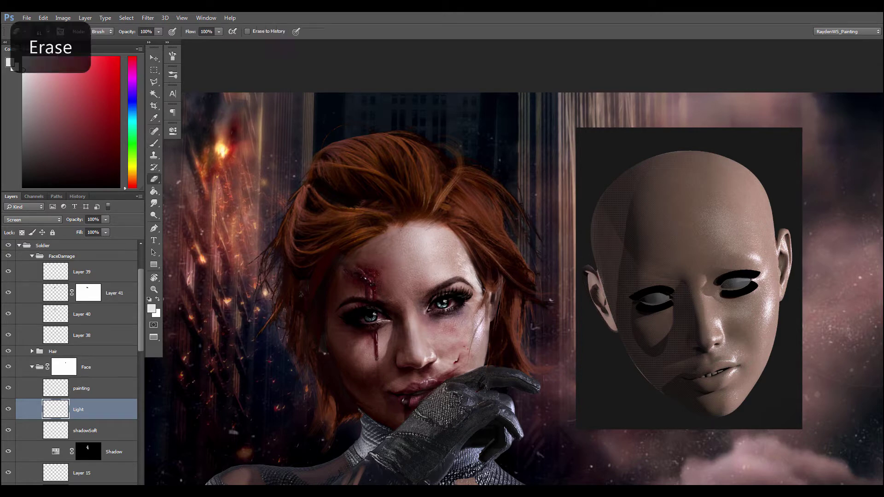
{"action": "key", "text": "ctrl+alt+z"}
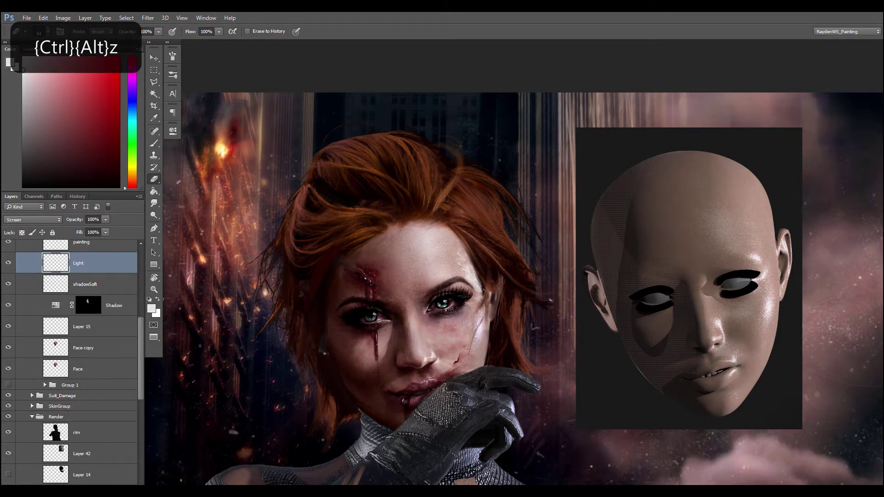
{"action": "key", "text": "ctrl+plus"}
{"action": "right_click", "coordinate": [470, 246]}
{"action": "left_click", "coordinate": [523, 269]}
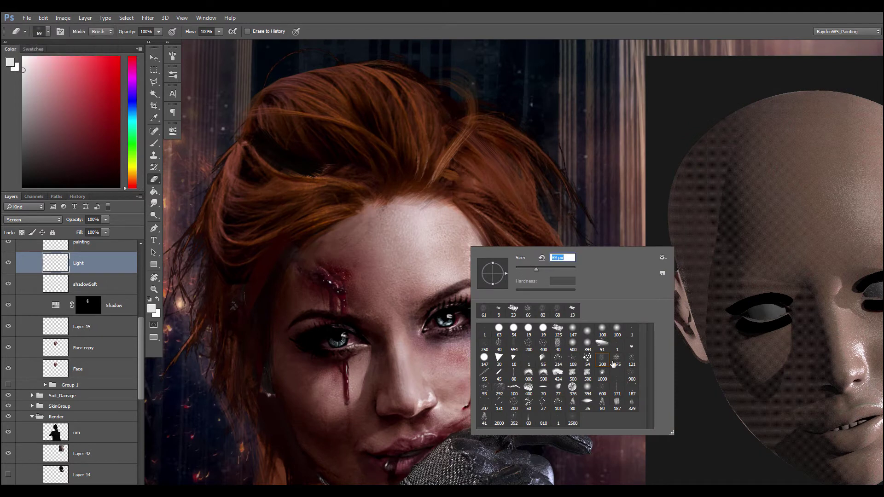
{"action": "type", "text": "49"}
{"action": "key", "text": "Return"}
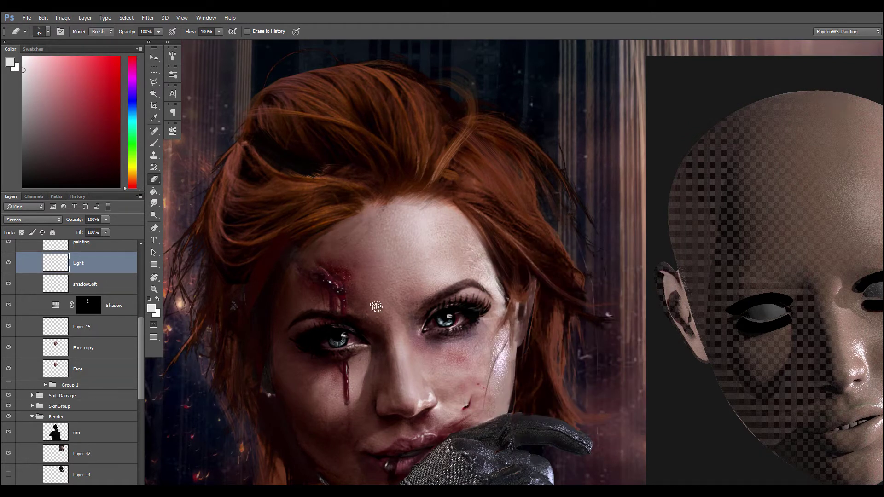
Step: Rotate the canvas for easier strokes and paint a thin highlight down the nose bridge with the brush at 9 px
{"action": "key", "text": "r"}
{"action": "left_click_drag", "start_coordinate": [376, 306], "coordinate": [454, 270]}
{"action": "key", "text": "b"}
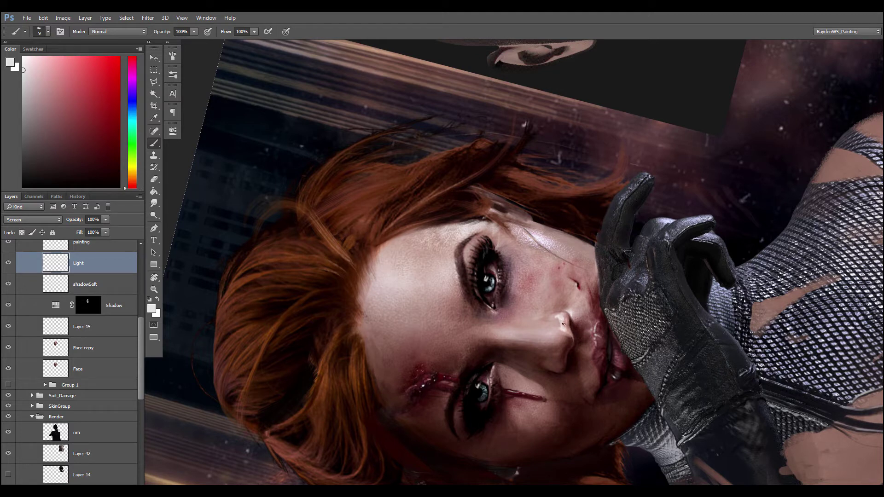
{"action": "key", "text": "ctrl+alt+z"}
{"action": "key", "text": "r"}
{"action": "mouse_move", "coordinate": [355, 325]}
{"action": "left_mouse_down"}
{"action": "mouse_move", "coordinate": [370, 184]}
{"action": "mouse_move", "coordinate": [343, 212]}
{"action": "left_mouse_up"}
{"action": "left_click_drag", "start_coordinate": [299, 306], "coordinate": [267, 278]}
{"action": "key", "text": "b"}
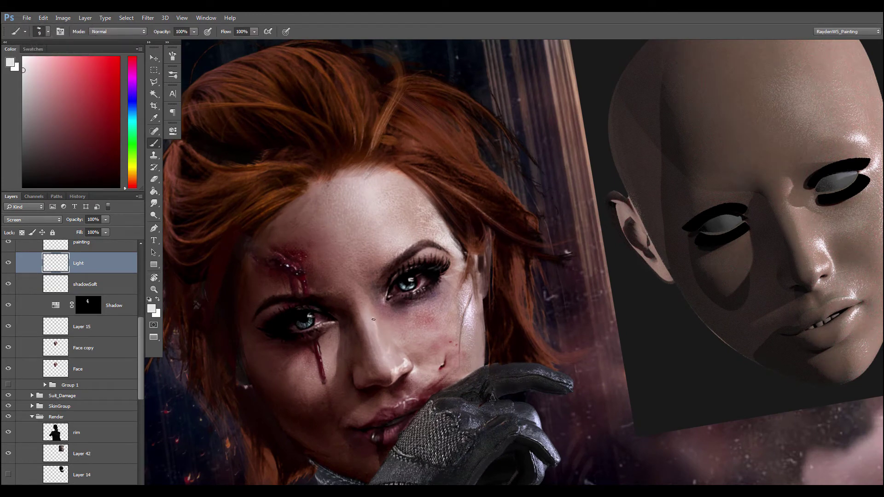
{"action": "left_click_drag", "start_coordinate": [379, 325], "coordinate": [388, 349]}
Step: Stipple pore texture along the nose bridge with a speckle brush at 58 px and 82 px
{"action": "key", "text": "e"}
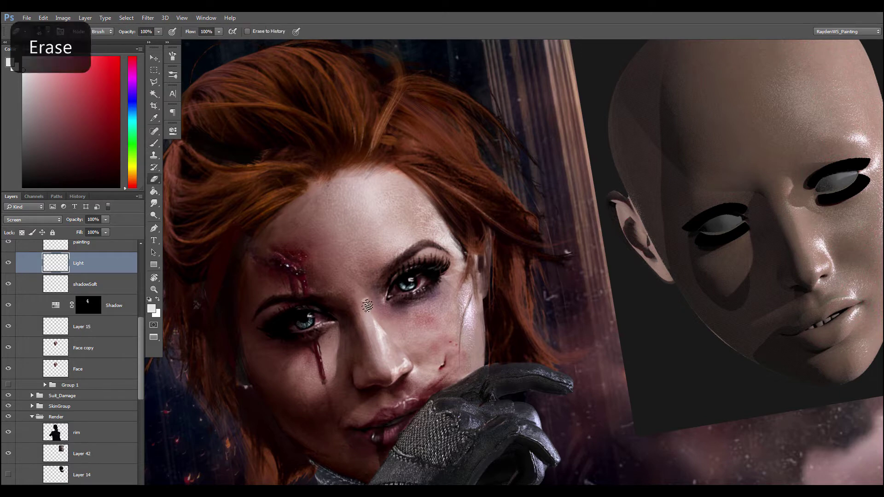
{"action": "right_click", "coordinate": [363, 303]}
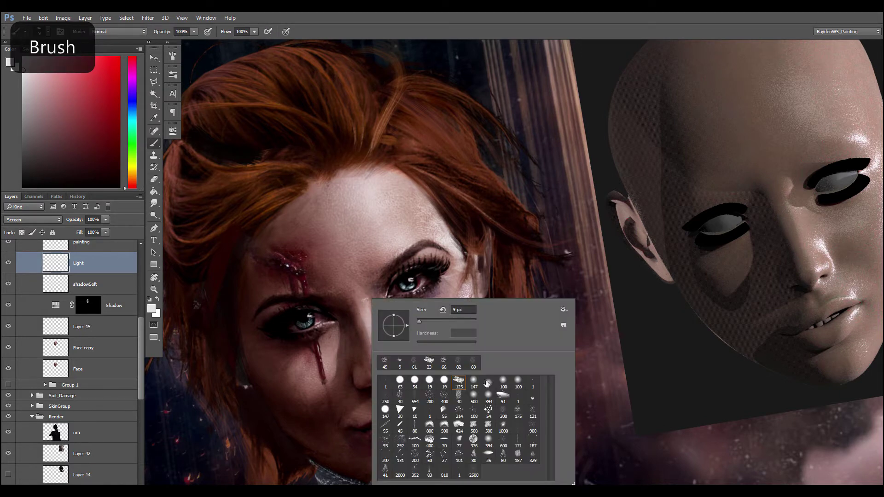
{"action": "left_click", "coordinate": [478, 365]}
{"action": "left_click", "coordinate": [436, 323]}
{"action": "left_click", "coordinate": [364, 301]}
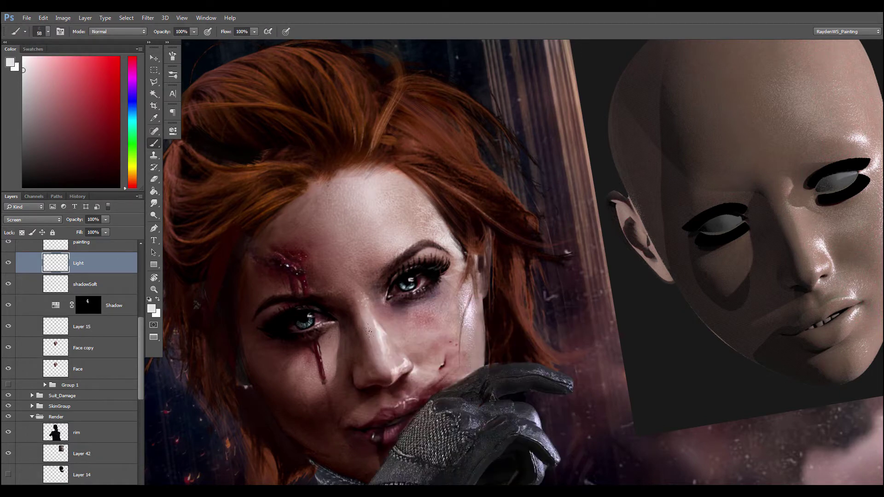
{"action": "right_click", "coordinate": [364, 299]}
{"action": "type", "text": "82"}
{"action": "key", "text": "Return"}
{"action": "right_click", "coordinate": [366, 313]}
{"action": "key", "text": "Return"}
Step: Soften the nose bridge highlight with the speckle eraser at 49 px
{"action": "right_click", "coordinate": [367, 301]}
{"action": "type", "text": "49"}
{"action": "key", "text": "Return"}
{"action": "key", "text": "e"}
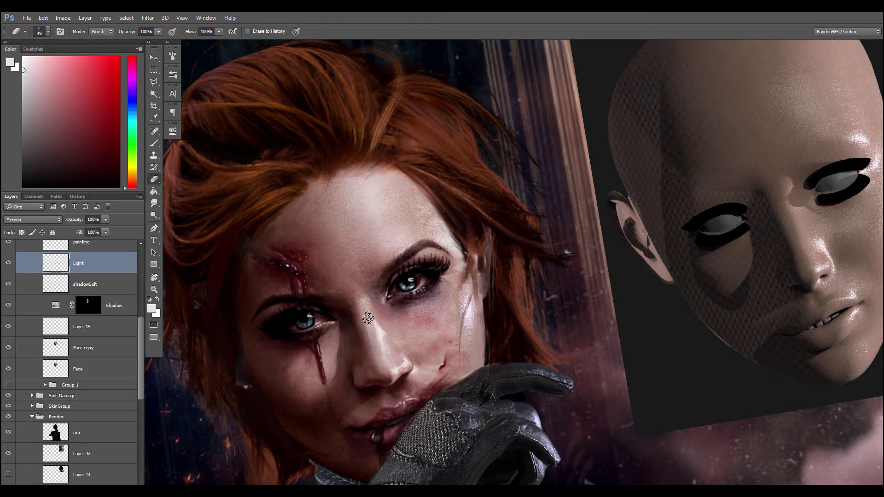
{"action": "key", "text": "e"}
{"action": "left_click_drag", "start_coordinate": [381, 324], "coordinate": [383, 355]}
Step: Paint a highlight at the inner corner of the eye on the lit side with a textured brush at 15 px
{"action": "key", "text": "b"}
{"action": "right_click", "coordinate": [405, 301]}
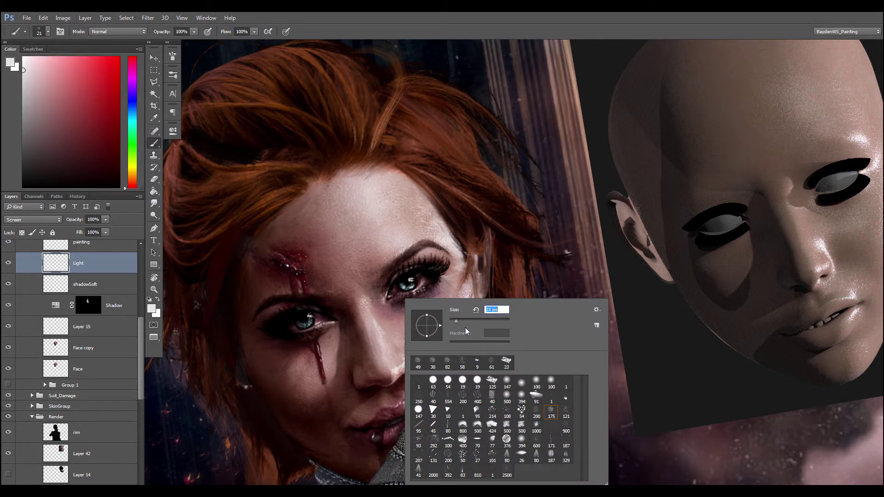
{"action": "left_click", "coordinate": [492, 381]}
{"action": "left_click", "coordinate": [453, 321]}
{"action": "left_click", "coordinate": [387, 305]}
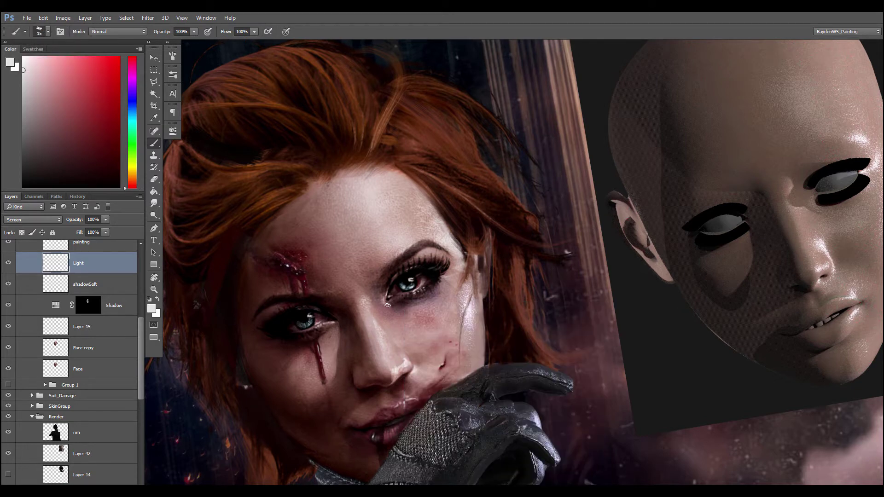
Step: Paint small highlights at the inner corner of the bloodied eye with the textured brush at 12 px and smaller
{"action": "right_click", "coordinate": [391, 306]}
{"action": "left_click_drag", "start_coordinate": [445, 322], "coordinate": [443, 322]}
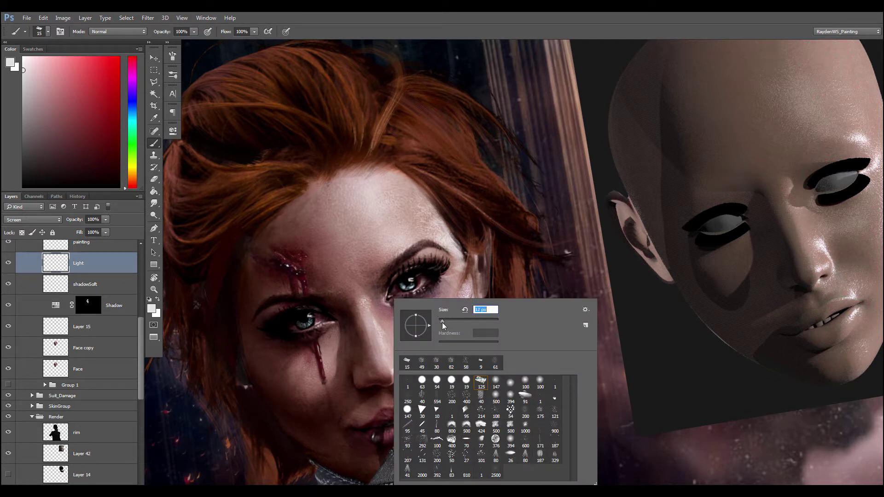
{"action": "left_click", "coordinate": [328, 325]}
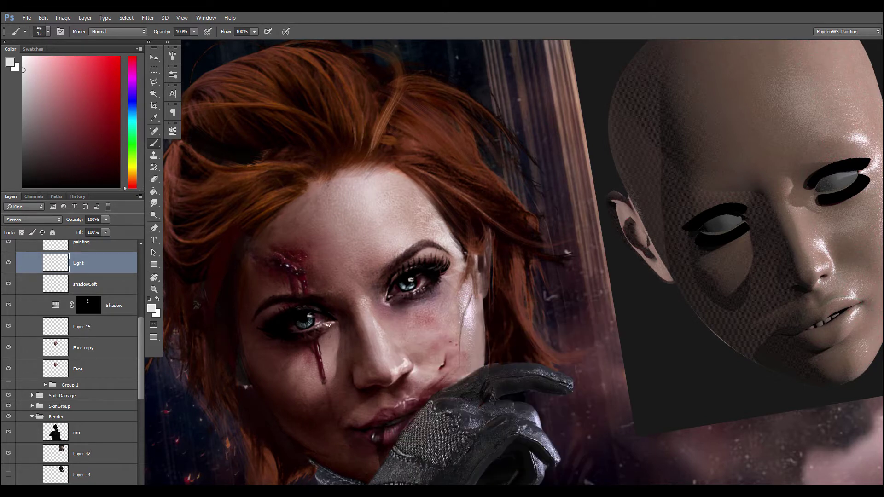
{"action": "right_click", "coordinate": [339, 346]}
{"action": "left_click_drag", "start_coordinate": [392, 321], "coordinate": [388, 323]}
{"action": "left_click", "coordinate": [334, 329]}
Step: Refine the highlight at the bloodied eye's inner corner by erasing its excess
{"action": "key", "text": "e"}
{"action": "right_click", "coordinate": [334, 327]}
{"action": "left_click", "coordinate": [333, 325]}
{"action": "key", "text": "b"}
{"action": "key", "text": "e"}
{"action": "key", "text": "b"}
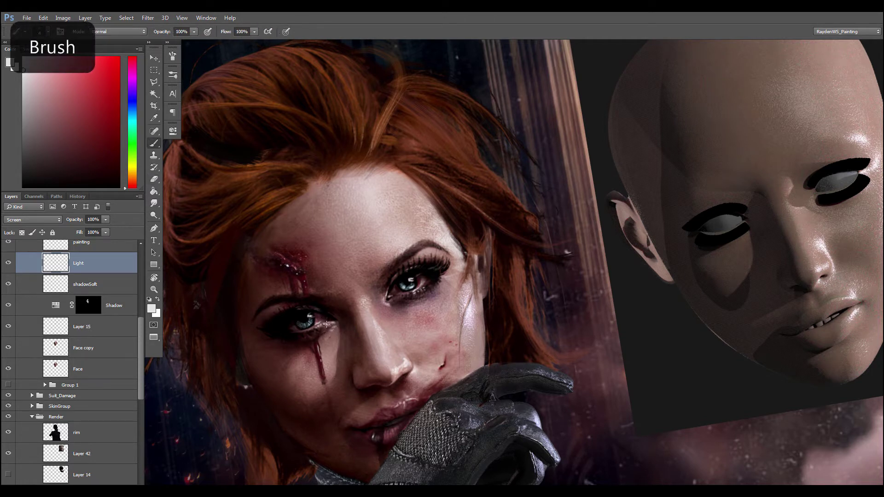
Step: Paint the Shadow layer's mask in white between the eyebrows with the textured brush at 17 px
{"action": "left_click", "coordinate": [55, 306]}
{"action": "key", "text": "b"}
{"action": "right_click", "coordinate": [386, 301]}
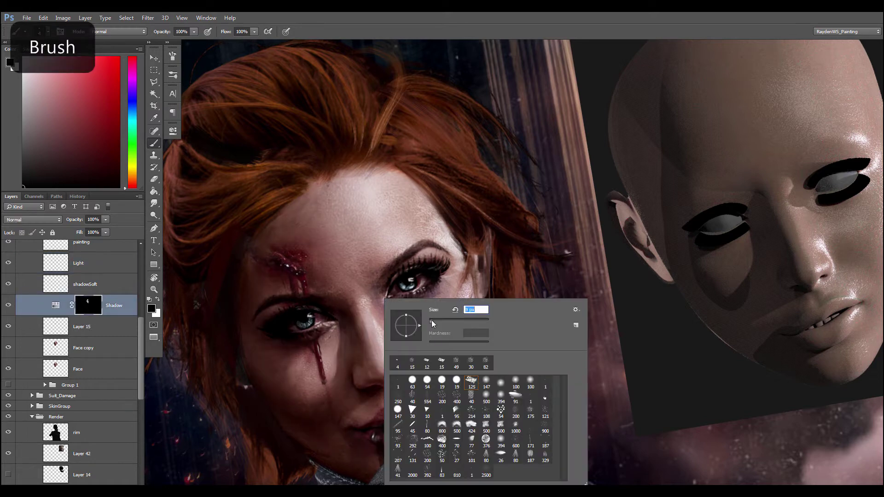
{"action": "left_click_drag", "start_coordinate": [432, 322], "coordinate": [433, 323]}
{"action": "left_click", "coordinate": [382, 285]}
{"action": "left_click", "coordinate": [377, 294], "text": "alt"}
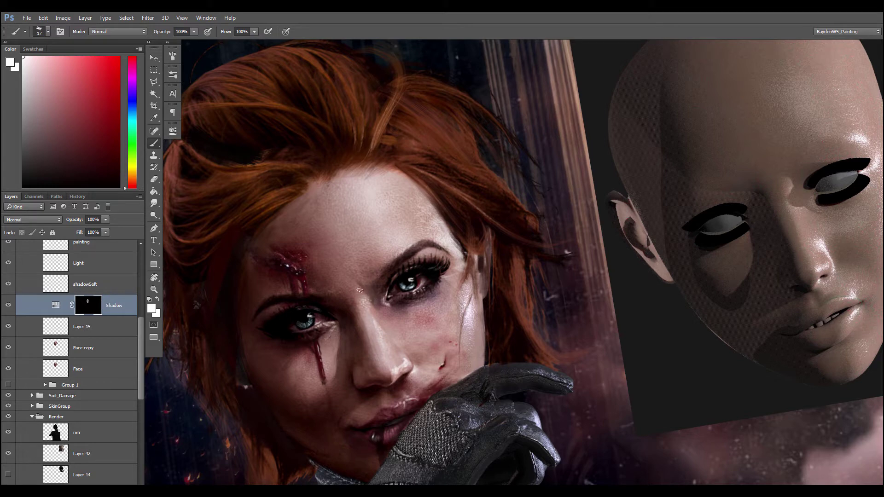
Step: Break up the mask strokes between the eyebrows with the speckle eraser at 40 px
{"action": "key", "text": "e"}
{"action": "right_click", "coordinate": [359, 287]}
{"action": "left_click_drag", "start_coordinate": [405, 305], "coordinate": [416, 305]}
{"action": "left_click", "coordinate": [355, 285]}
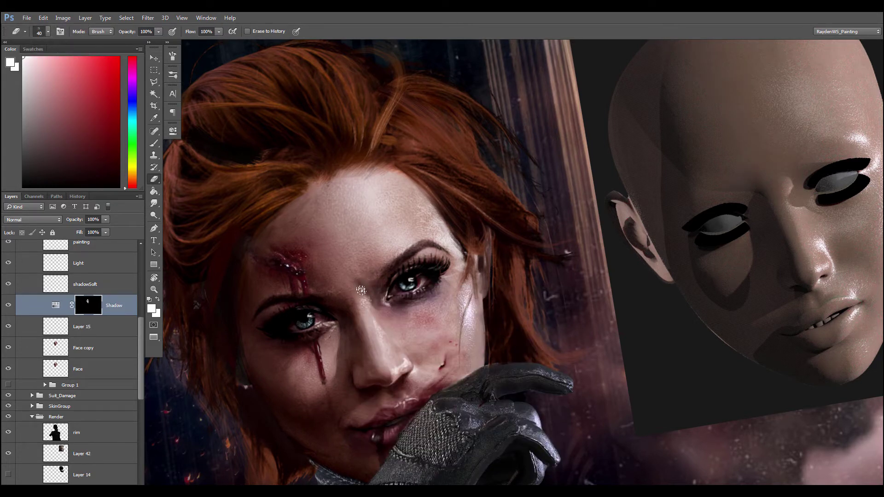
Step: Soften the brow shadow by painting the Shadow mask in black with a soft round brush at 60 px
{"action": "key", "text": "d"}
{"action": "key", "text": "b"}
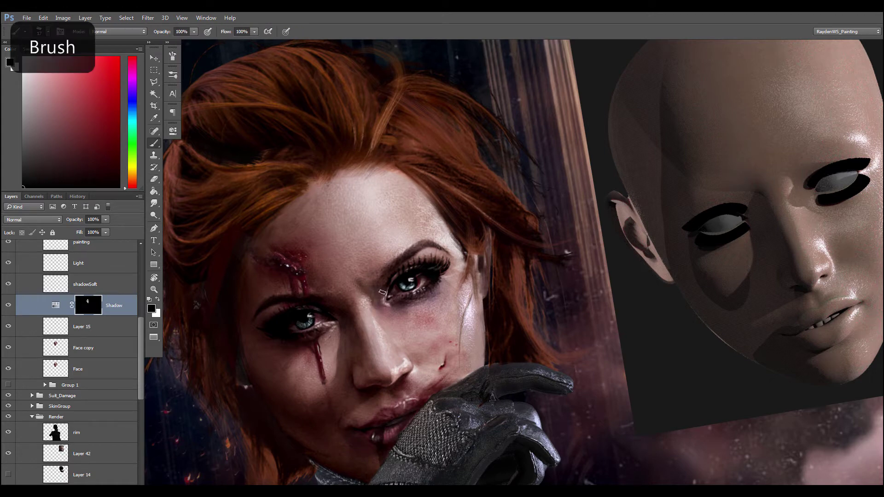
{"action": "right_click", "coordinate": [382, 293]}
{"action": "left_click", "coordinate": [488, 378]}
{"action": "left_click_drag", "start_coordinate": [436, 318], "coordinate": [449, 319]}
{"action": "left_click", "coordinate": [357, 281]}
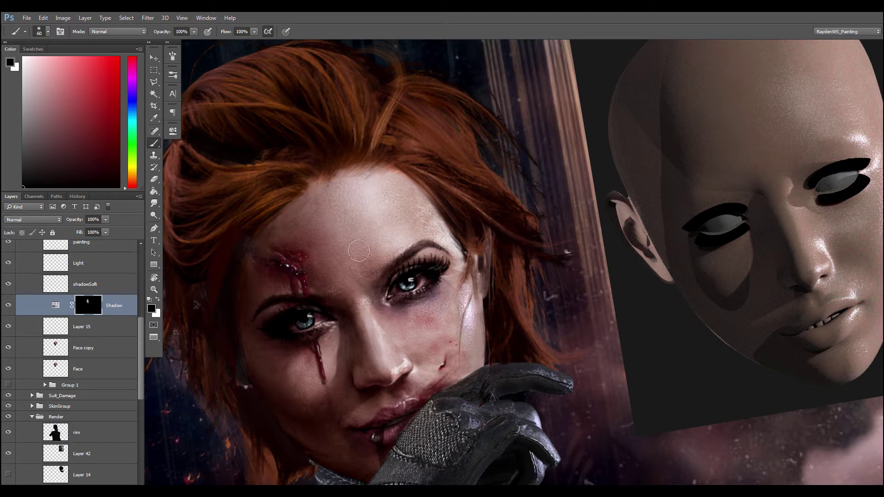
Step: Clean up the brow shadow on the Shadow mask in black with the textured brush at 15 px
{"action": "right_click", "coordinate": [383, 299]}
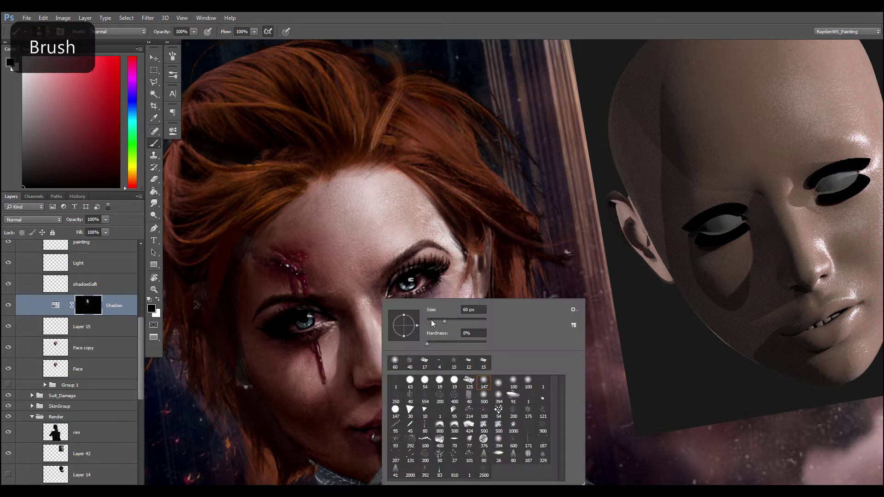
{"action": "left_click", "coordinate": [468, 382]}
{"action": "left_click_drag", "start_coordinate": [434, 322], "coordinate": [431, 321]}
{"action": "left_click", "coordinate": [379, 294]}
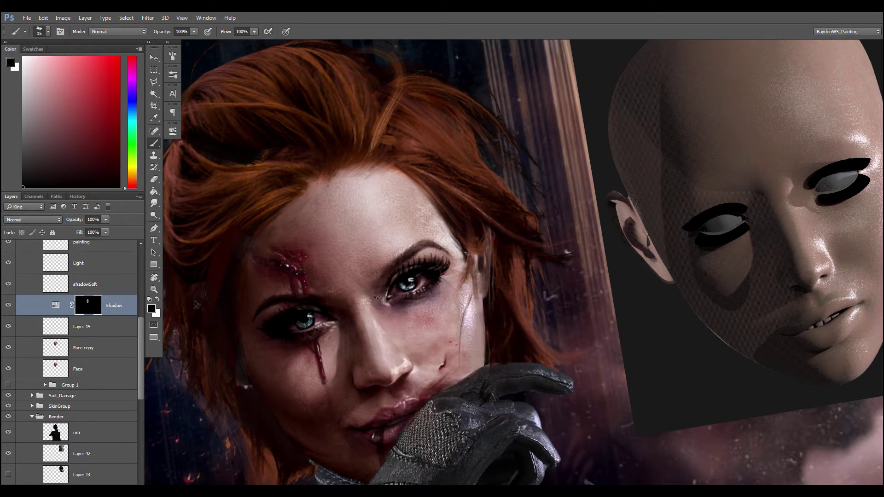
Step: Stipple light skin texture between the eyebrows on the Light layer with a speckle brush at 48 px and 75 px
{"action": "key", "text": "b"}
{"action": "left_click", "coordinate": [69, 264]}
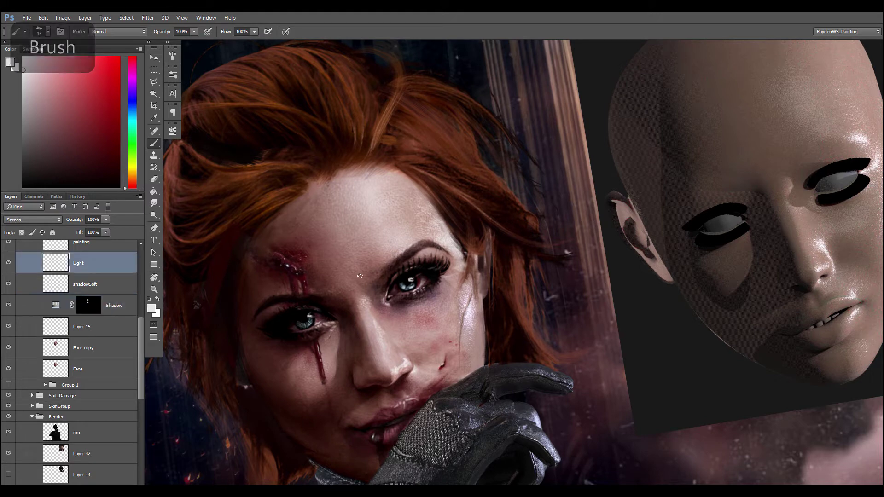
{"action": "right_click", "coordinate": [365, 275]}
{"action": "left_click_drag", "start_coordinate": [414, 298], "coordinate": [419, 298]}
{"action": "type", "text": "48"}
{"action": "key", "text": "Return"}
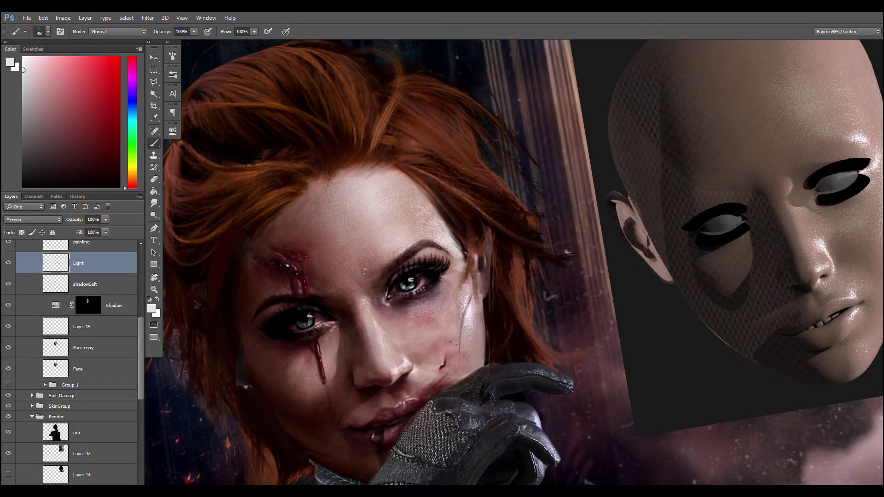
{"action": "right_click", "coordinate": [365, 276]}
{"action": "type", "text": "75"}
{"action": "key", "text": "Return"}
Step: Smudge the light texture between the eyebrows with a 65 px speckle tip, and thin it with the 40 px eraser
{"action": "key", "text": "r"}
{"action": "right_click", "coordinate": [366, 263]}
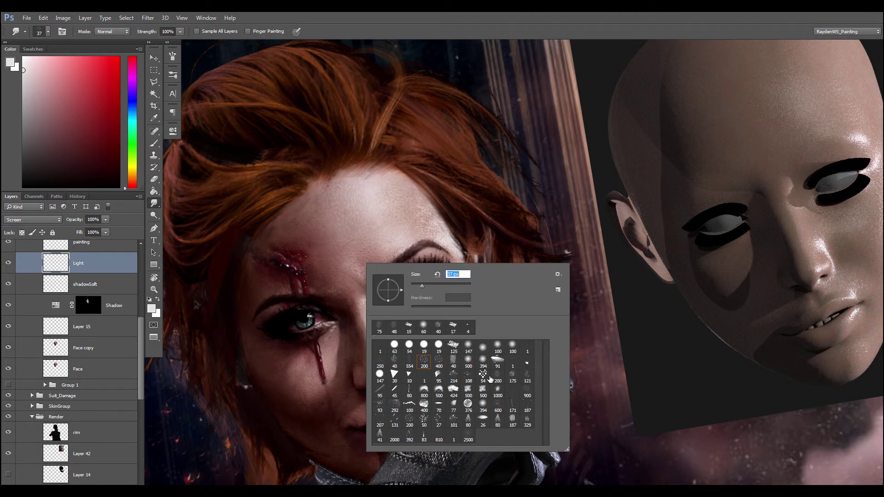
{"action": "left_click", "coordinate": [491, 371]}
{"action": "type", "text": "65"}
{"action": "key", "text": "Return"}
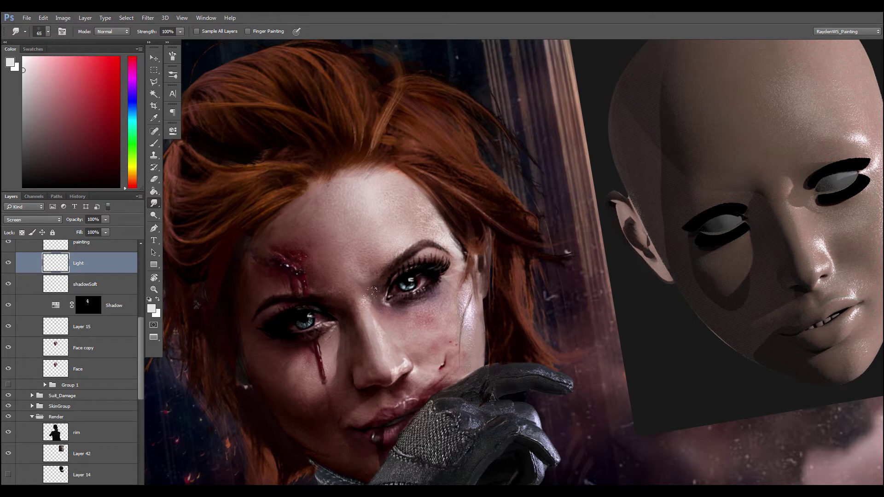
{"action": "key", "text": "e"}
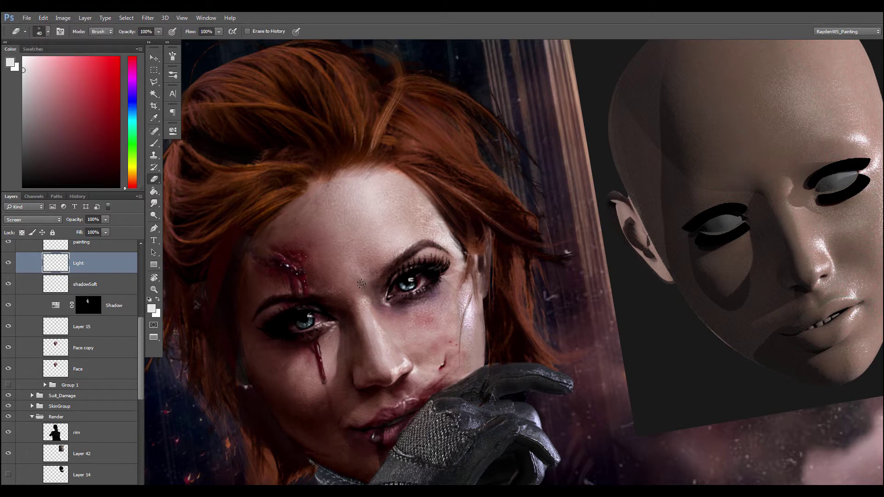
Step: Paint fine shadow details around the inner eyebrow in white on the Shadow layer's mask with the brush at 6 px
{"action": "key", "text": "b"}
{"action": "left_click", "coordinate": [324, 295], "text": "alt"}
{"action": "left_click", "coordinate": [83, 308]}
{"action": "key", "text": "b"}
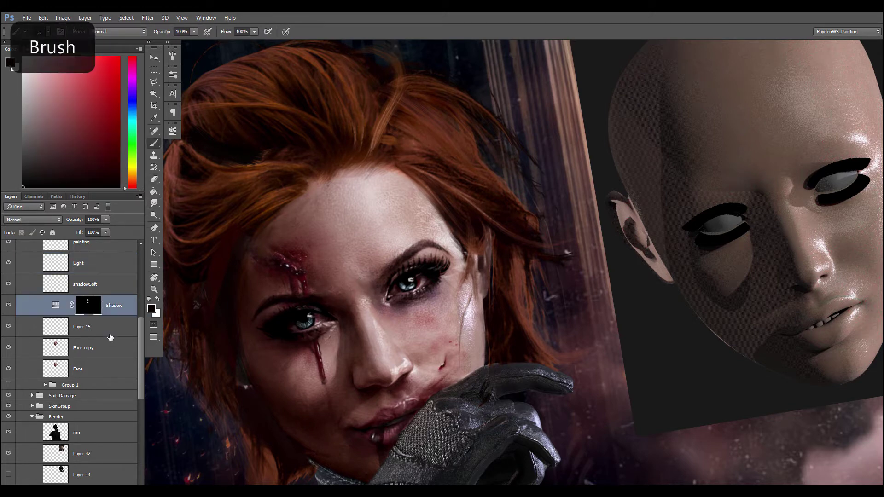
{"action": "key", "text": "x"}
{"action": "right_click", "coordinate": [354, 297]}
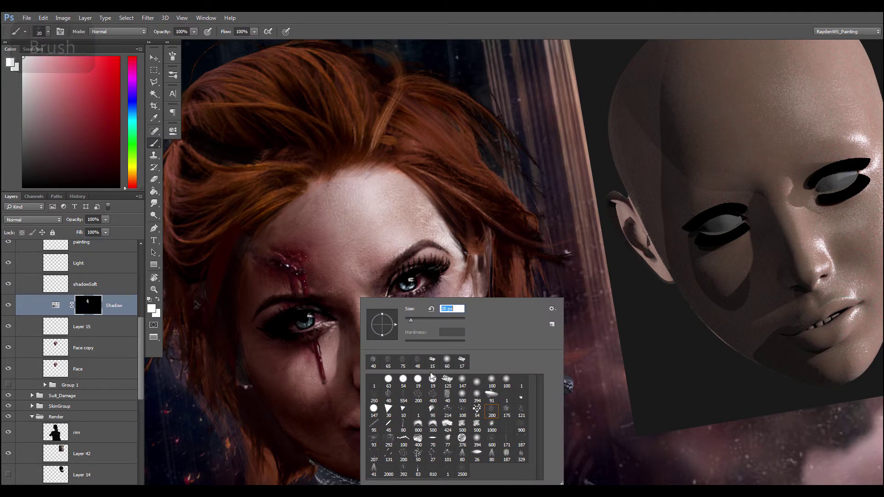
{"action": "left_click", "coordinate": [344, 291]}
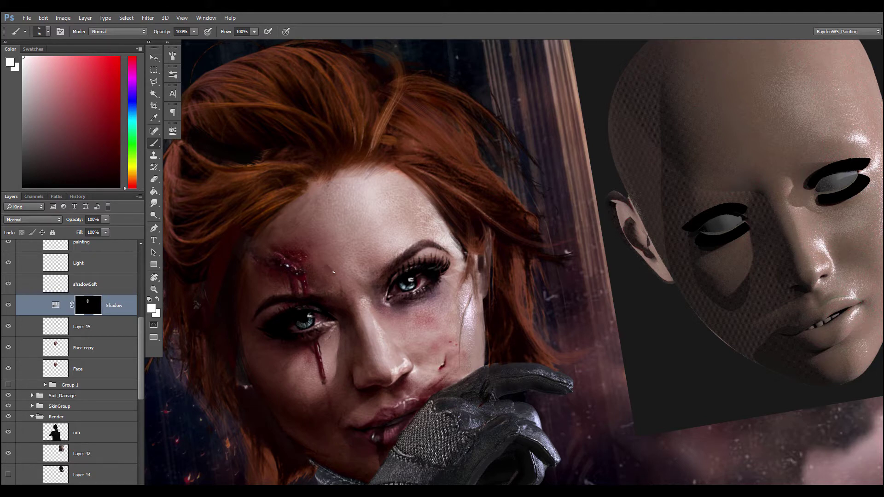
Step: Add light skin texture beside the inner eyebrow on the Light layer in a forehead-sampled pale pink, and smudge it at 65 px
{"action": "left_click", "coordinate": [76, 268]}
{"action": "left_click", "coordinate": [368, 189], "text": "alt"}
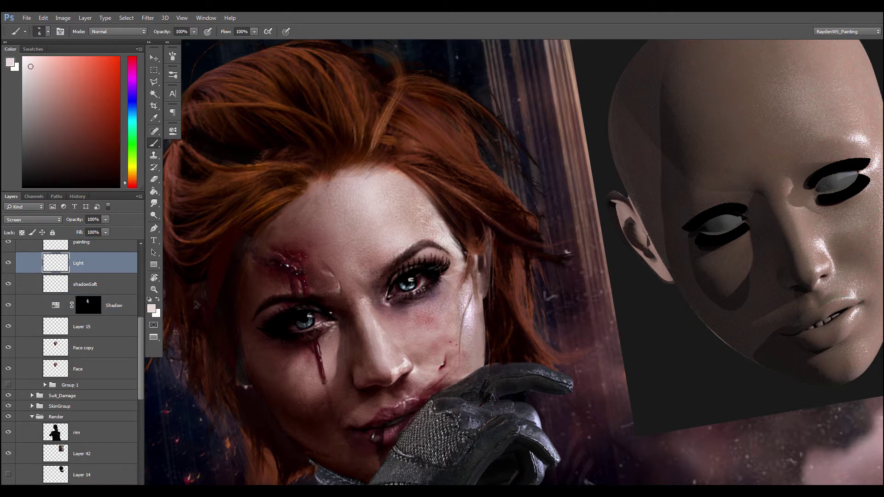
{"action": "right_click", "coordinate": [334, 286]}
{"action": "left_click", "coordinate": [386, 288]}
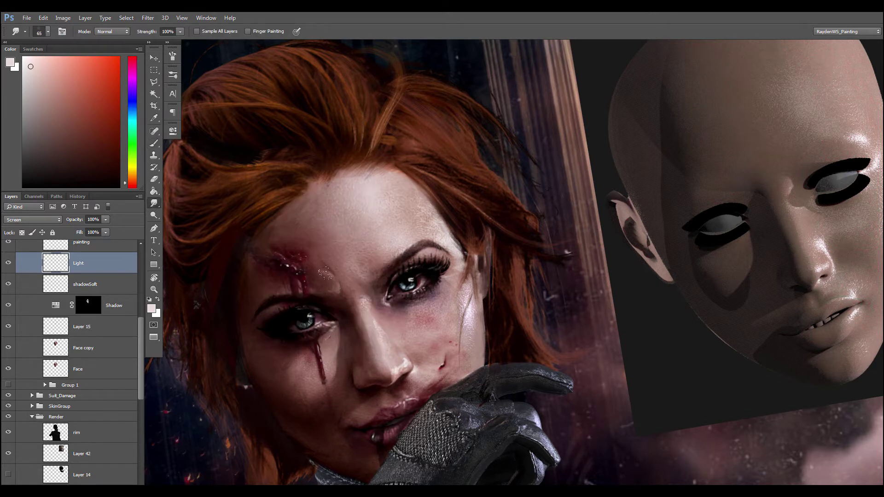
Step: Refine the shadow beside the inner eyebrow on the Shadow layer's mask with the 6 px brush and the 40 px eraser
{"action": "left_click", "coordinate": [84, 307]}
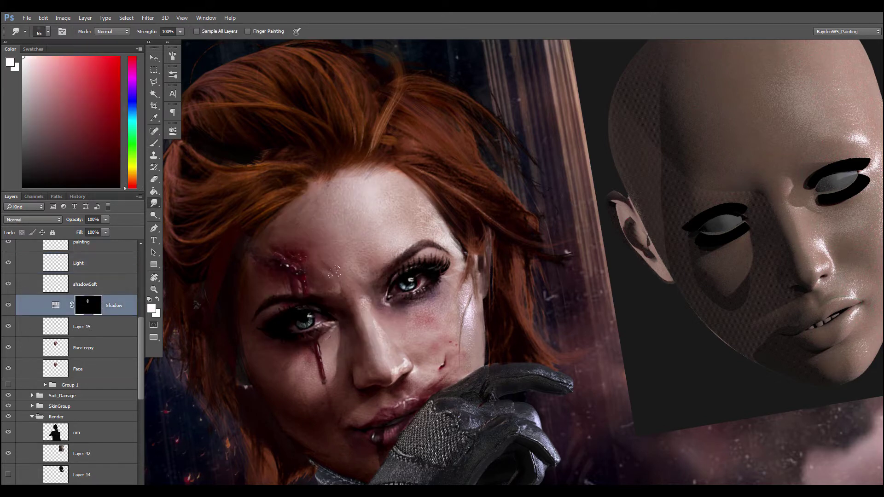
{"action": "key", "text": "e"}
{"action": "key", "text": "d"}
{"action": "key", "text": "b"}
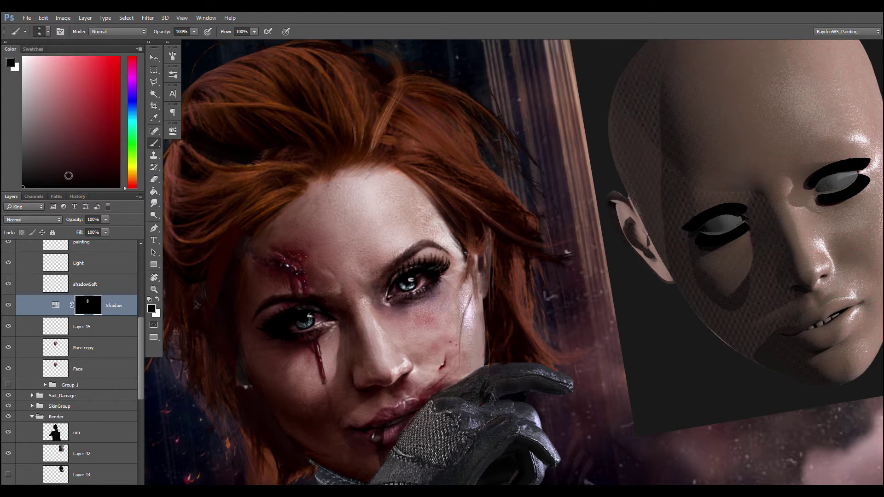
{"action": "key", "text": "e"}
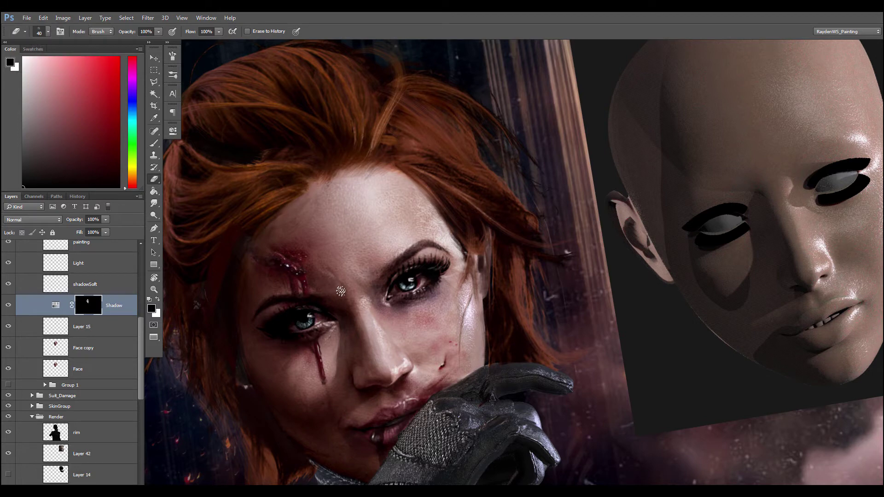
{"action": "key", "text": "x"}
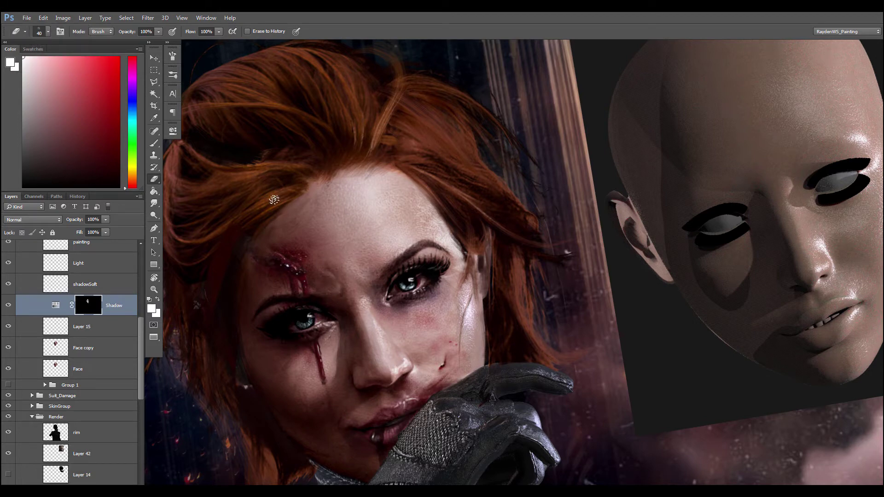
{"action": "key", "text": "b"}
{"action": "key", "text": "ctrl+alt+z"}
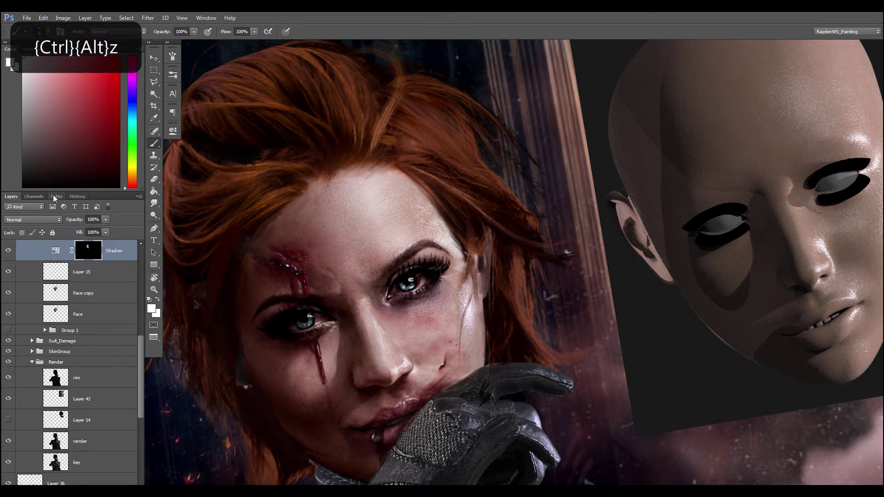
Step: Try painting a broader shadow patch between the eyebrows on the Shadow mask with the textured brush at 35 px
{"action": "right_click", "coordinate": [328, 267]}
{"action": "key", "text": "Escape"}
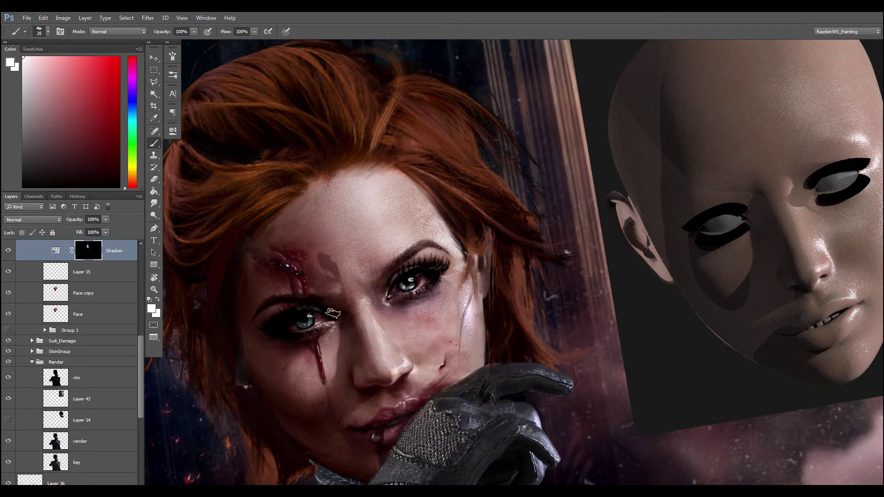
{"action": "key", "text": "x"}
{"action": "key", "text": "ctrl+alt+z"}
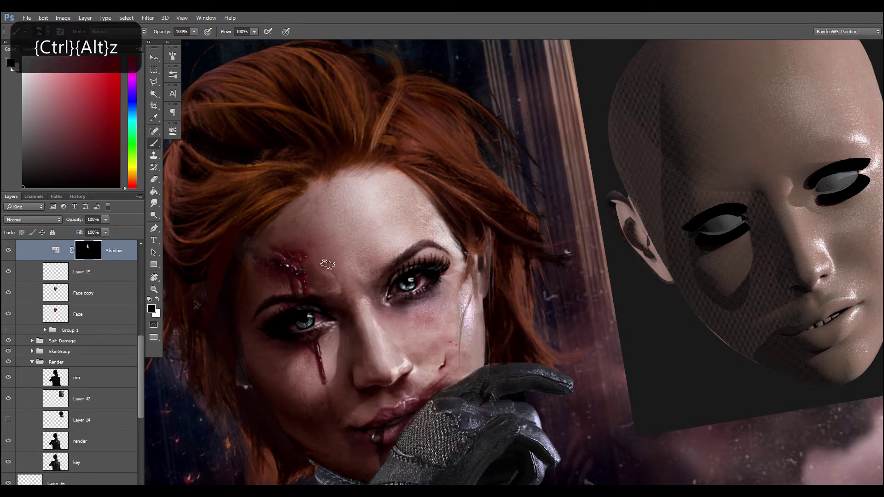
{"action": "key", "text": "ctrl+alt+z"}
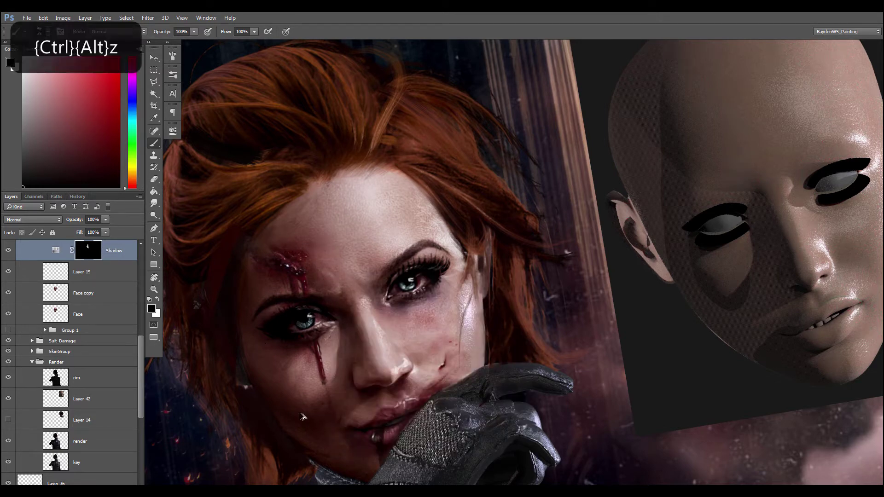
Step: Try stippling near-white speckles at the bridge of the nose on the Shadow mask with a speckle brush at 58 px
{"action": "left_click", "coordinate": [302, 414], "text": "alt"}
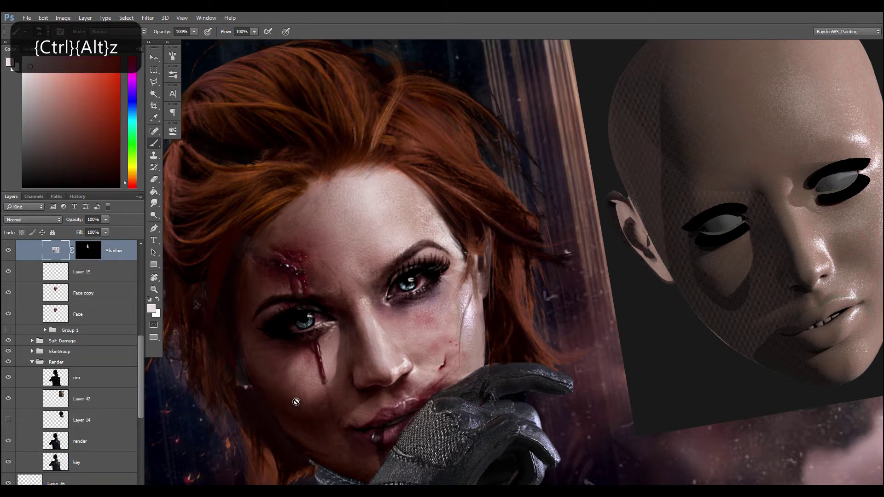
{"action": "left_click", "coordinate": [89, 254]}
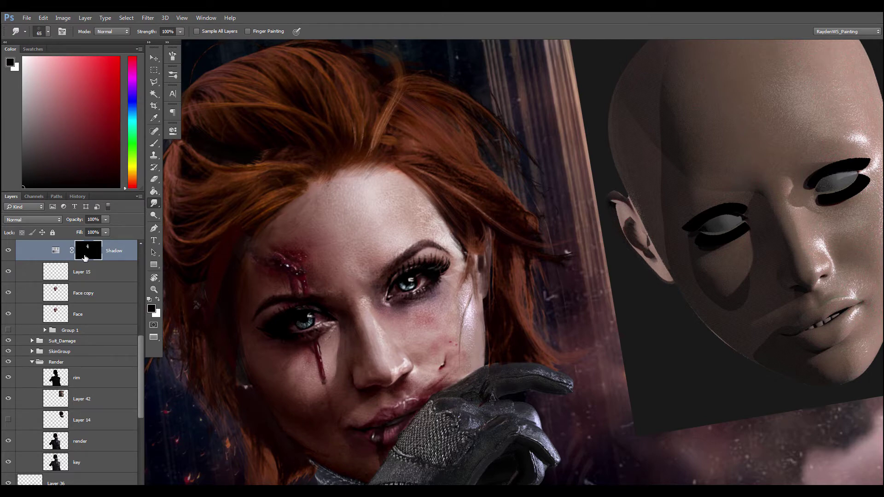
{"action": "key", "text": "b"}
{"action": "right_click", "coordinate": [359, 284]}
{"action": "key", "text": "Escape"}
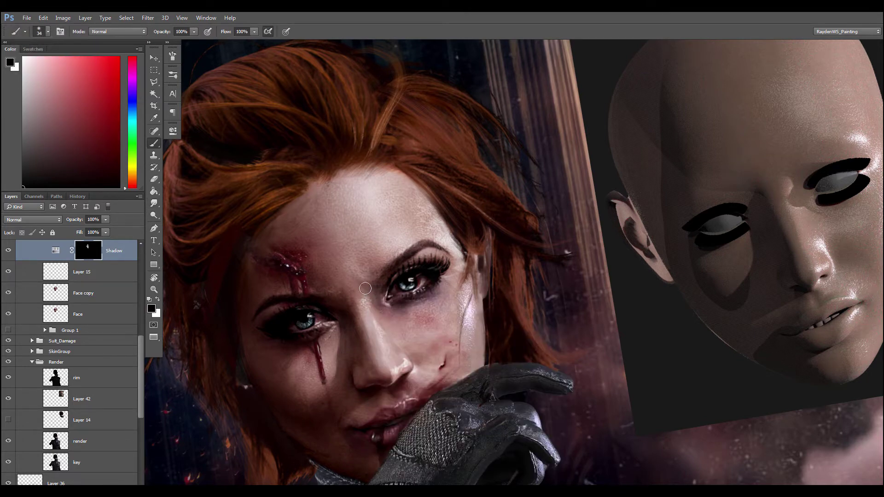
{"action": "right_click", "coordinate": [363, 287]}
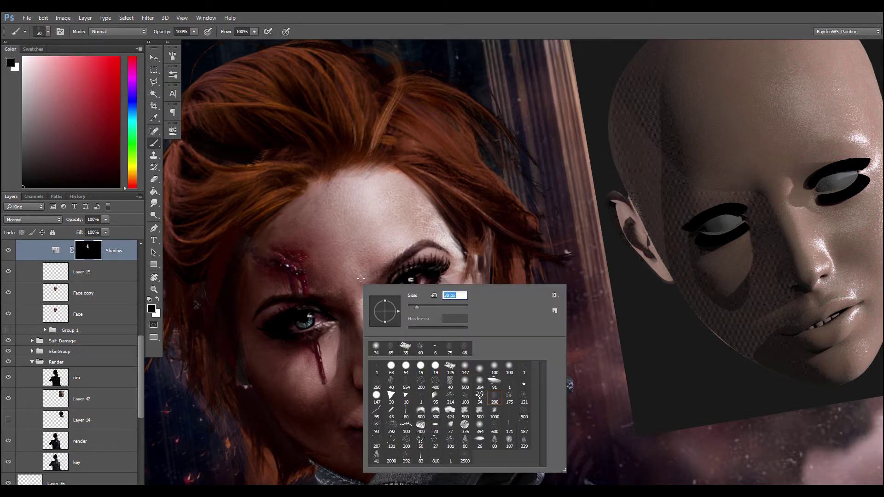
{"action": "type", "text": "58"}
{"action": "key", "text": "Return"}
{"action": "left_click", "coordinate": [27, 61]}
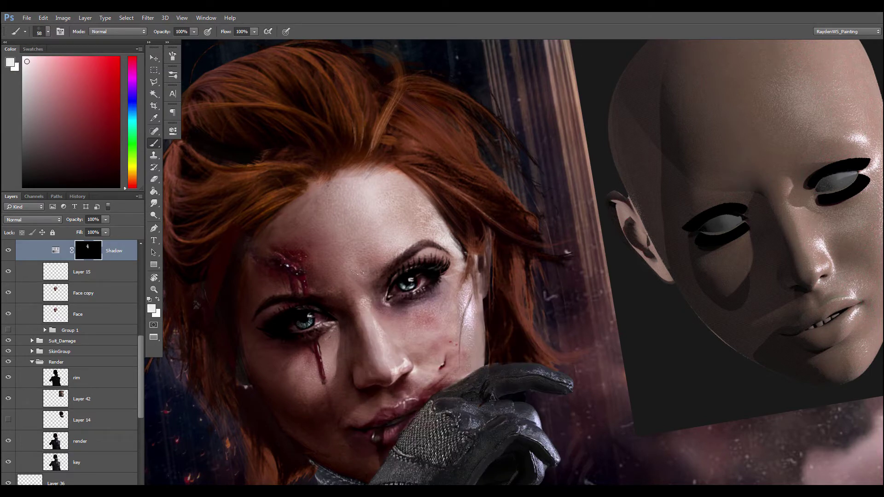
Step: Try the speckle brush on the Light layer as well, and undo the recent stippling on the Shadow mask
{"action": "key", "text": "alt+bracketright"}
{"action": "key", "text": "alt+bracketright"}
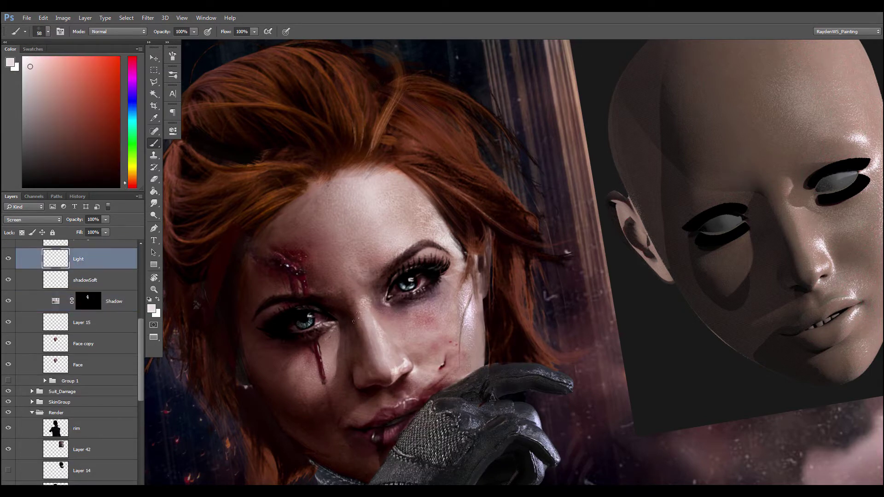
{"action": "key", "text": "alt+bracketleft"}
{"action": "key", "text": "alt+bracketleft"}
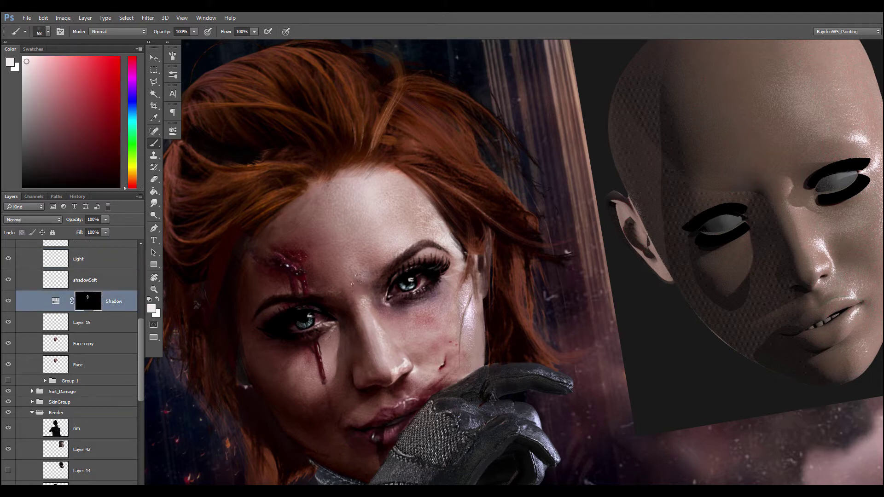
{"action": "key", "text": "ctrl+alt+z"}
{"action": "key", "text": "x"}
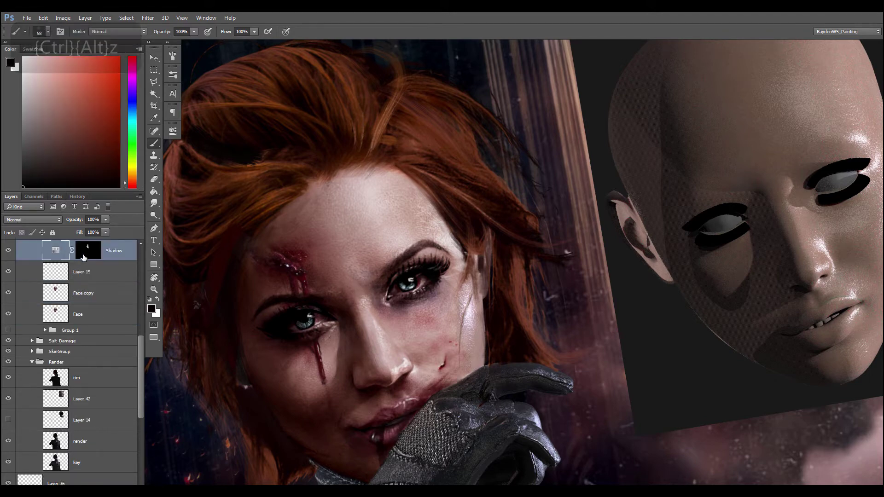
Step: Compare the face with and without the Shadow, Light, shadowSoft and painting layers, toggling each one's visibility in turn
{"action": "left_click", "coordinate": [9, 250]}
{"action": "left_click", "coordinate": [9, 251]}
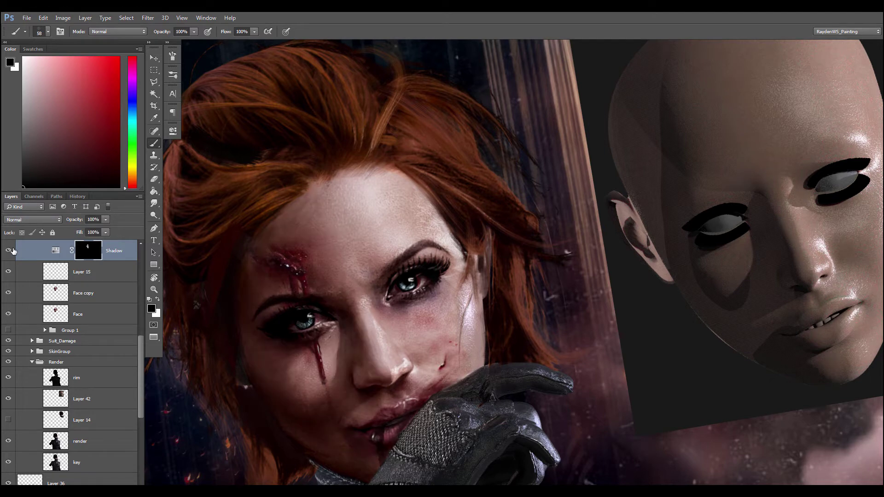
{"action": "left_click_drag", "start_coordinate": [140, 349], "coordinate": [141, 321]}
{"action": "left_click", "coordinate": [9, 290]}
{"action": "left_click", "coordinate": [10, 290]}
{"action": "left_click", "coordinate": [9, 311]}
{"action": "left_click", "coordinate": [9, 311]}
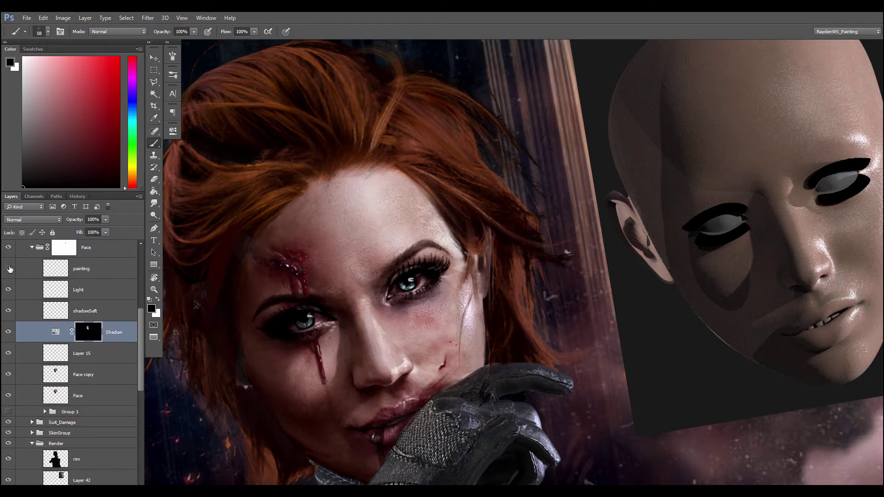
{"action": "left_click", "coordinate": [10, 269]}
{"action": "left_click", "coordinate": [9, 268]}
Step: Compare the face with all four light and shadow layers hidden together, and show them again
{"action": "left_click", "coordinate": [10, 332]}
{"action": "left_click", "coordinate": [10, 311]}
{"action": "left_click", "coordinate": [8, 290]}
{"action": "left_click", "coordinate": [9, 269]}
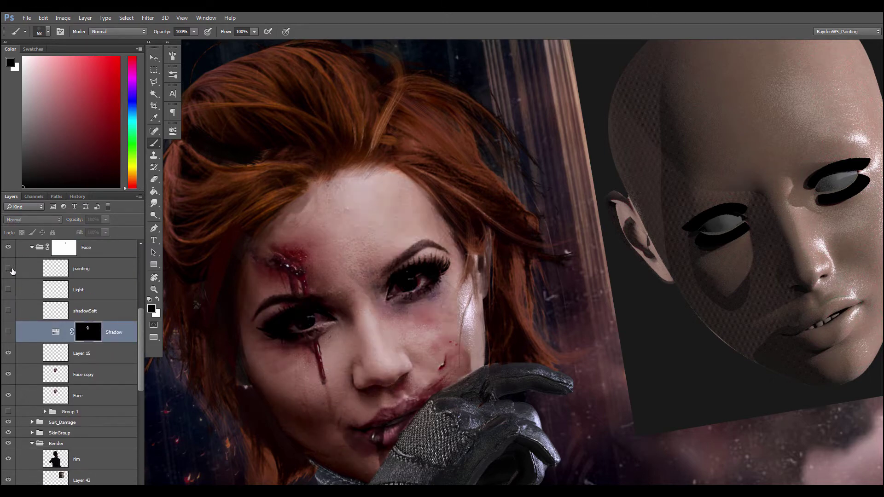
{"action": "left_click_drag", "start_coordinate": [9, 332], "coordinate": [13, 273]}
{"action": "left_click", "coordinate": [10, 333]}
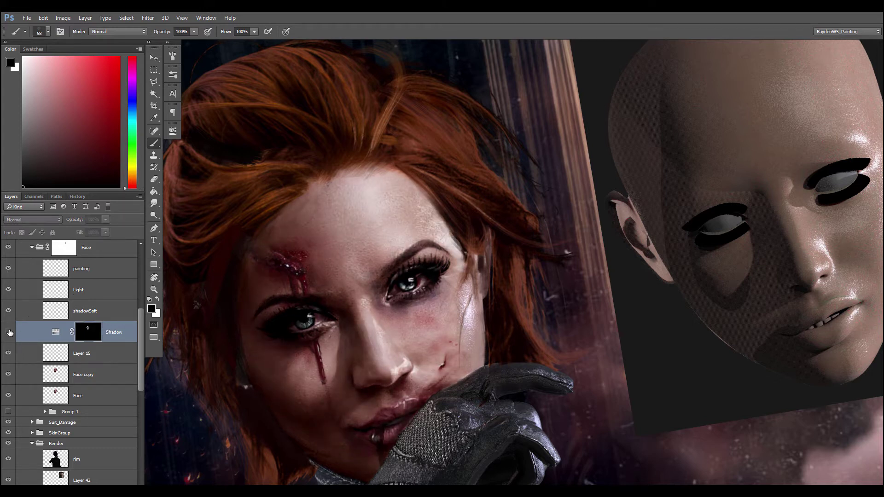
{"action": "left_click", "coordinate": [11, 333]}
Step: Reset the canvas rotation to 0° and examine the face lighting against the whole figure and the reference head
{"action": "left_click_drag", "start_coordinate": [142, 353], "coordinate": [140, 328]}
{"action": "left_click_drag", "start_coordinate": [201, 350], "coordinate": [241, 276]}
{"action": "key", "text": "ctrl+minus"}
{"action": "key", "text": "ctrl+minus"}
{"action": "key", "text": "ctrl+minus"}
{"action": "key", "text": "r"}
{"action": "key", "text": "ctrl+plus"}
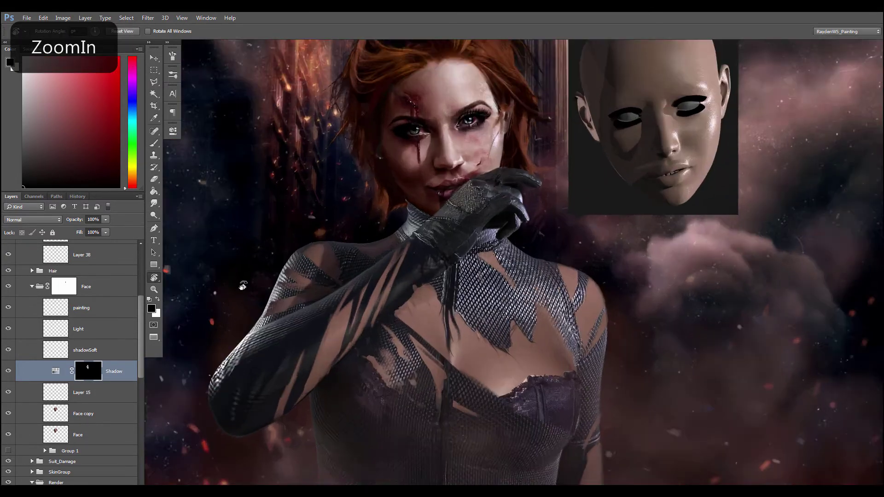
{"action": "key", "text": "ctrl+plus"}
{"action": "left_click_drag", "start_coordinate": [223, 148], "coordinate": [231, 308]}
{"action": "key", "text": "ctrl+plus"}
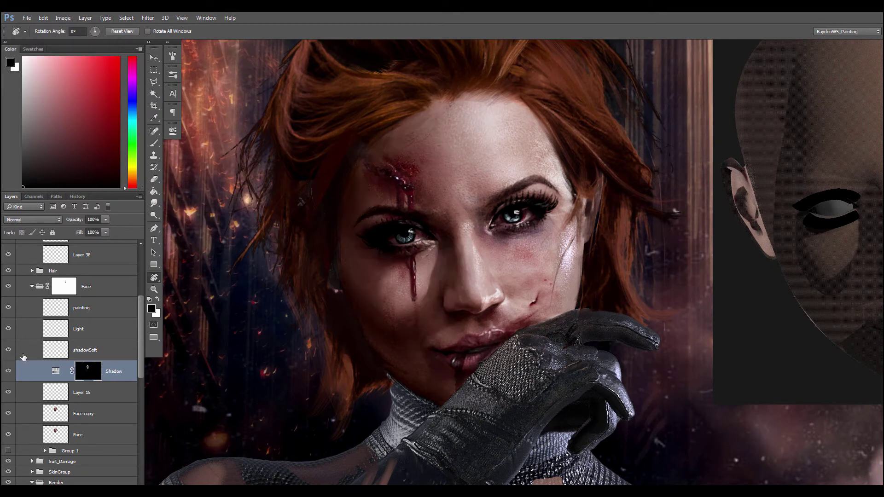
Step: Create a new layer directly above the Light layer and name it RimLight
{"action": "left_click", "coordinate": [78, 333]}
{"action": "key", "text": "ctrl+shift+alt+n"}
{"action": "scroll", "coordinate": [109, 395], "scroll_direction": "down", "scroll_amount": 3}
{"action": "scroll", "coordinate": [123, 325], "scroll_direction": "up", "scroll_amount": 4}
{"action": "double_click", "coordinate": [79, 326]}
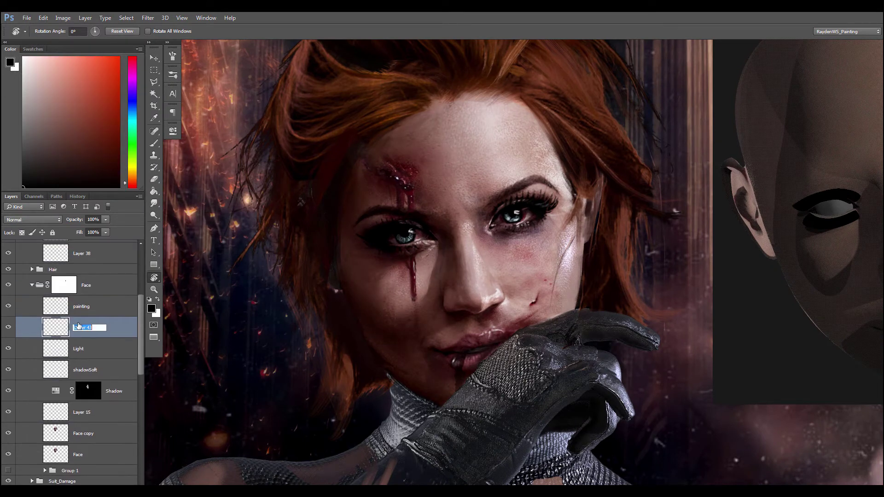
{"action": "type", "text": "RimLight"}
{"action": "key", "text": "Return"}
Step: Hide the Shadow layer and paint a white rim-light stroke along the shadowed temple on RimLight with the textured brush at 21 px
{"action": "key", "text": "b"}
{"action": "right_click", "coordinate": [358, 324]}
{"action": "left_click", "coordinate": [8, 390]}
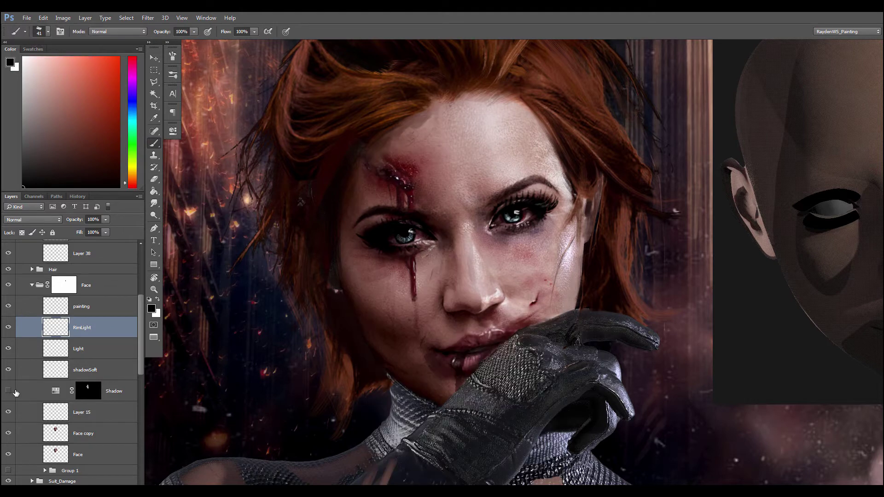
{"action": "key", "text": "bracketleft"}
{"action": "key", "text": "bracketleft"}
{"action": "right_click", "coordinate": [366, 285]}
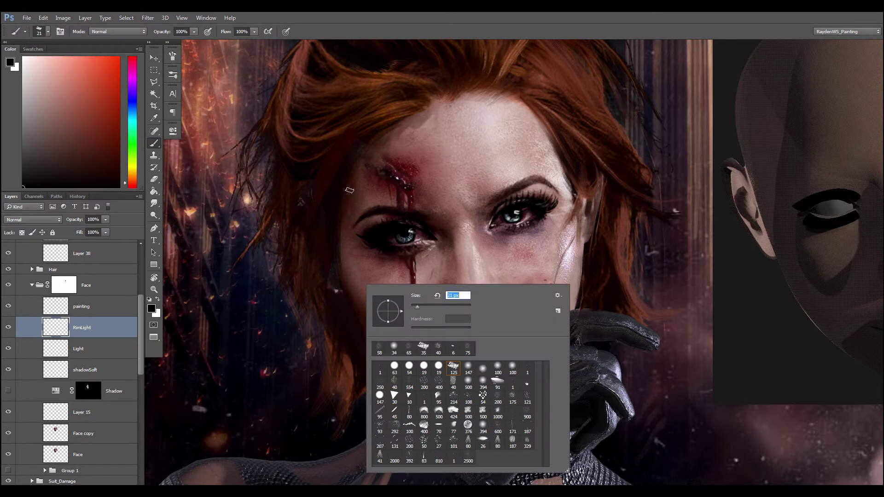
{"action": "key", "text": "Return"}
{"action": "key", "text": "ctrl+alt+z"}
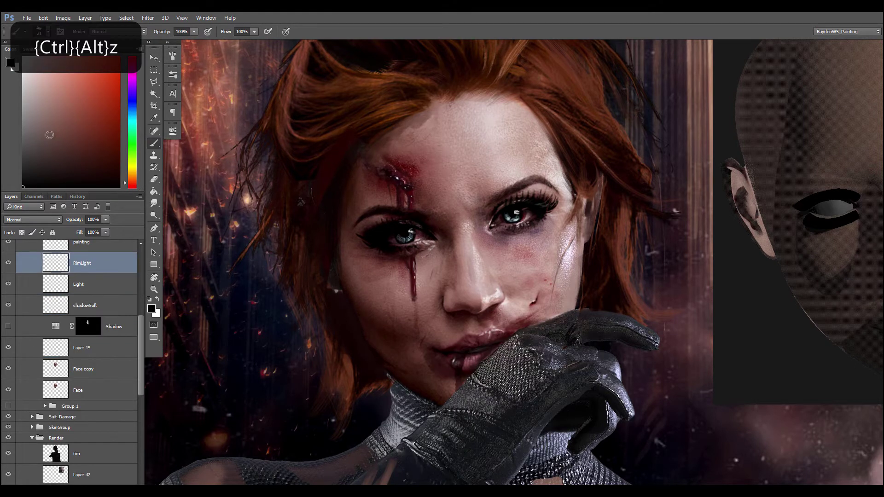
{"action": "left_click_drag", "start_coordinate": [49, 135], "coordinate": [23, 57]}
{"action": "left_click_drag", "start_coordinate": [347, 195], "coordinate": [343, 233]}
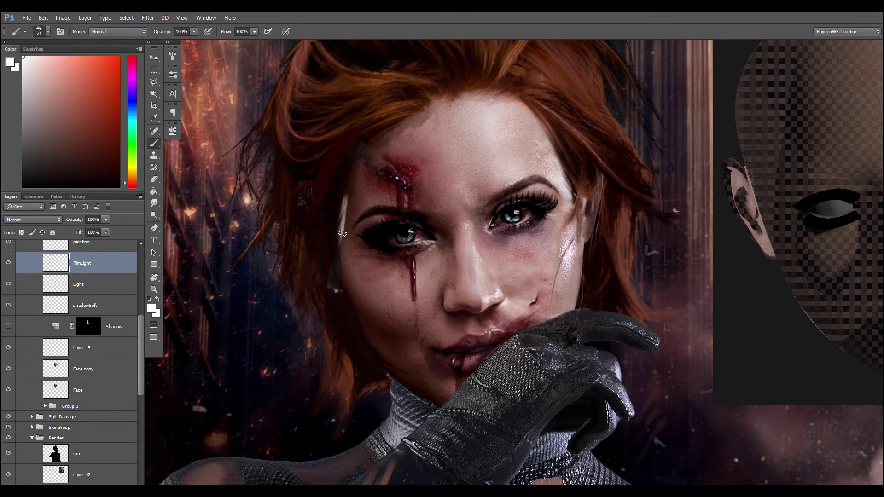
Step: Move the RimLight layer out of the Face group, placing it between the Hair and FaceDamage groups
{"action": "left_click_drag", "start_coordinate": [141, 331], "coordinate": [141, 296]}
{"action": "left_click_drag", "start_coordinate": [76, 376], "coordinate": [82, 311]}
{"action": "left_click_drag", "start_coordinate": [141, 349], "coordinate": [138, 335]}
{"action": "scroll", "coordinate": [31, 285], "scroll_direction": "up", "scroll_amount": 1}
{"action": "left_click", "coordinate": [31, 282]}
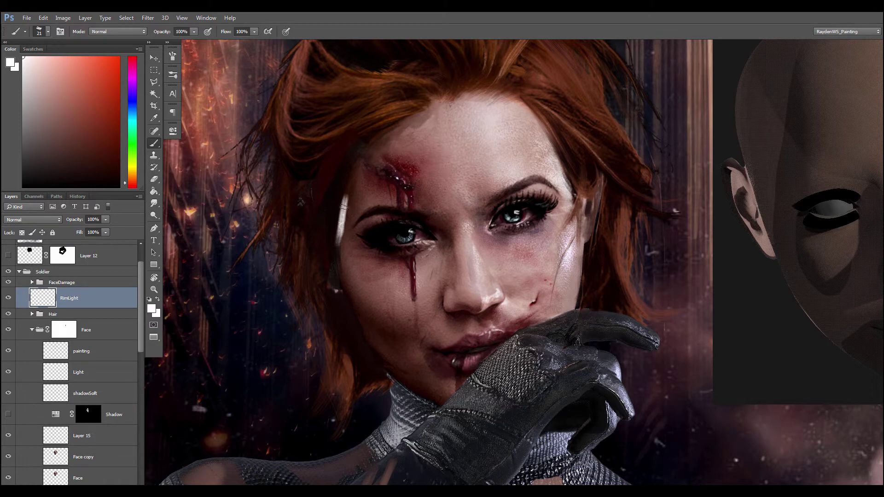
Step: Extend the white rim light from the temple down the cheek and jaw edge to the neck with the brush at 10 px
{"action": "mouse_move", "coordinate": [344, 206]}
{"action": "left_mouse_down"}
{"action": "mouse_move", "coordinate": [343, 231]}
{"action": "mouse_move", "coordinate": [345, 218]}
{"action": "mouse_move", "coordinate": [337, 261]}
{"action": "mouse_move", "coordinate": [341, 238]}
{"action": "mouse_move", "coordinate": [348, 285]}
{"action": "mouse_move", "coordinate": [397, 287]}
{"action": "left_mouse_up"}
{"action": "right_click", "coordinate": [347, 261]}
{"action": "left_click_drag", "start_coordinate": [339, 249], "coordinate": [350, 293]}
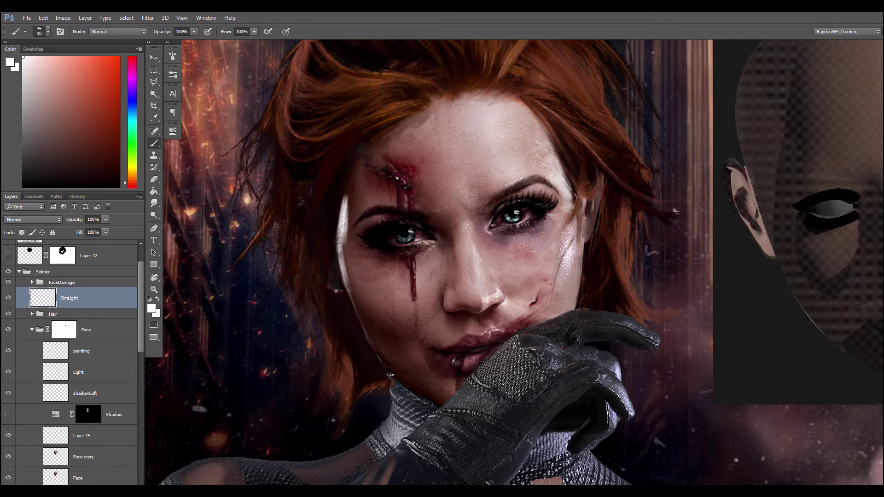
{"action": "mouse_move", "coordinate": [384, 364]}
{"action": "left_mouse_down"}
{"action": "mouse_move", "coordinate": [400, 384]}
{"action": "mouse_move", "coordinate": [370, 327]}
{"action": "mouse_move", "coordinate": [381, 335]}
{"action": "left_mouse_up"}
{"action": "mouse_move", "coordinate": [403, 380]}
{"action": "left_mouse_down"}
{"action": "mouse_move", "coordinate": [356, 307]}
{"action": "mouse_move", "coordinate": [399, 379]}
{"action": "left_mouse_up"}
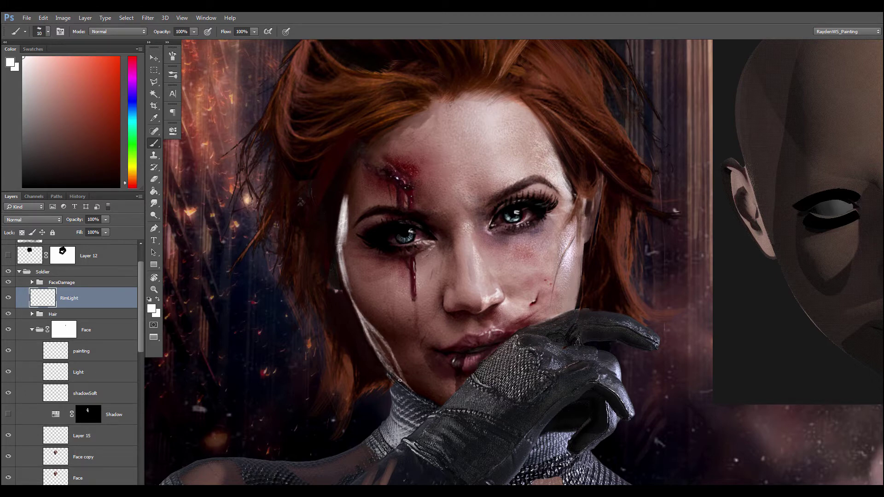
Step: Broaden the white rim light along the cheek and jaw with the textured brush at 23 px, and touch up the temple at 15 px
{"action": "right_click", "coordinate": [374, 325]}
{"action": "left_click_drag", "start_coordinate": [416, 318], "coordinate": [421, 319]}
{"action": "left_click_drag", "start_coordinate": [348, 282], "coordinate": [373, 326]}
{"action": "mouse_move", "coordinate": [373, 326]}
{"action": "left_mouse_down"}
{"action": "mouse_move", "coordinate": [365, 308]}
{"action": "mouse_move", "coordinate": [373, 323]}
{"action": "mouse_move", "coordinate": [402, 312]}
{"action": "mouse_move", "coordinate": [416, 337]}
{"action": "left_mouse_up"}
{"action": "key", "text": "ctrl+minus"}
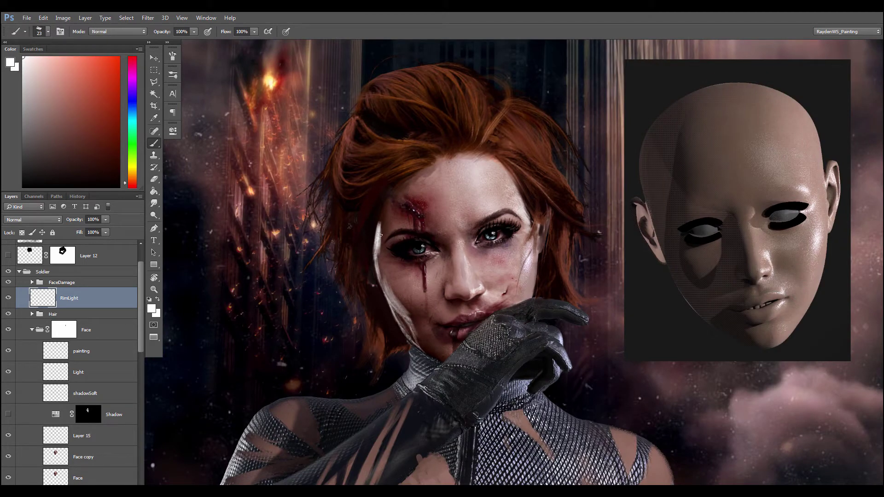
{"action": "left_click_drag", "start_coordinate": [396, 301], "coordinate": [417, 335]}
{"action": "right_click", "coordinate": [385, 284]}
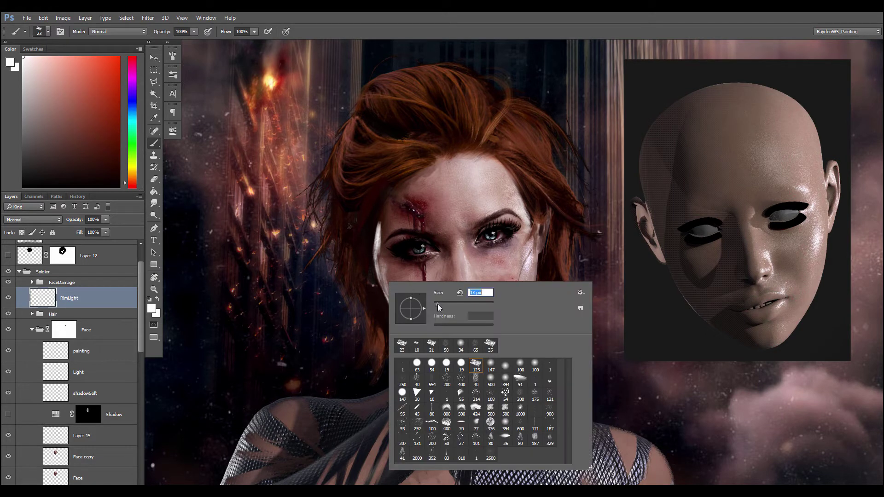
{"action": "left_click", "coordinate": [386, 235]}
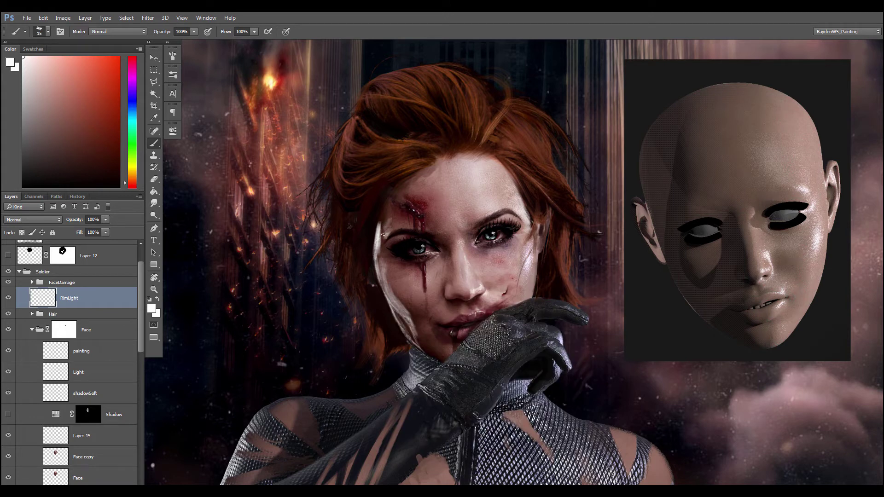
Step: Roughen the white rim light on the shadowed temple and cheek by erasing with a textured tip at 58 px
{"action": "right_click", "coordinate": [392, 279]}
{"action": "left_click", "coordinate": [443, 300]}
{"action": "left_click", "coordinate": [387, 269]}
{"action": "key", "text": "e"}
{"action": "right_click", "coordinate": [389, 274]}
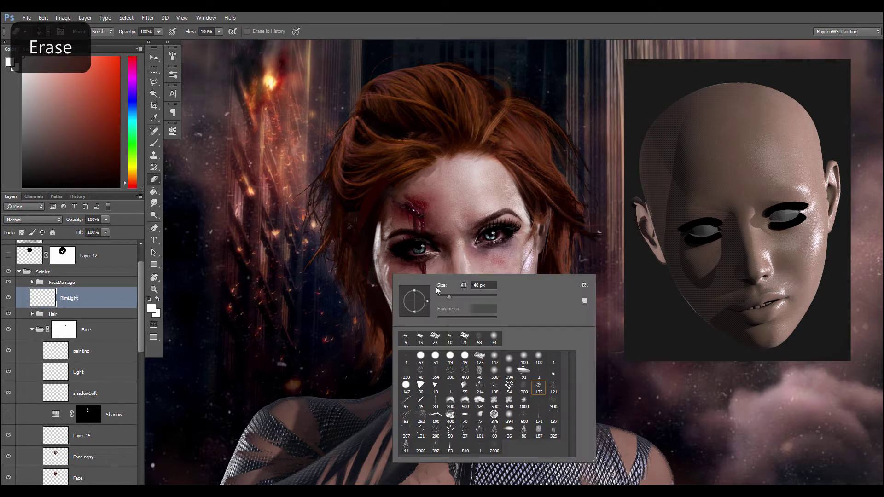
{"action": "left_click", "coordinate": [442, 295]}
{"action": "left_click", "coordinate": [387, 273]}
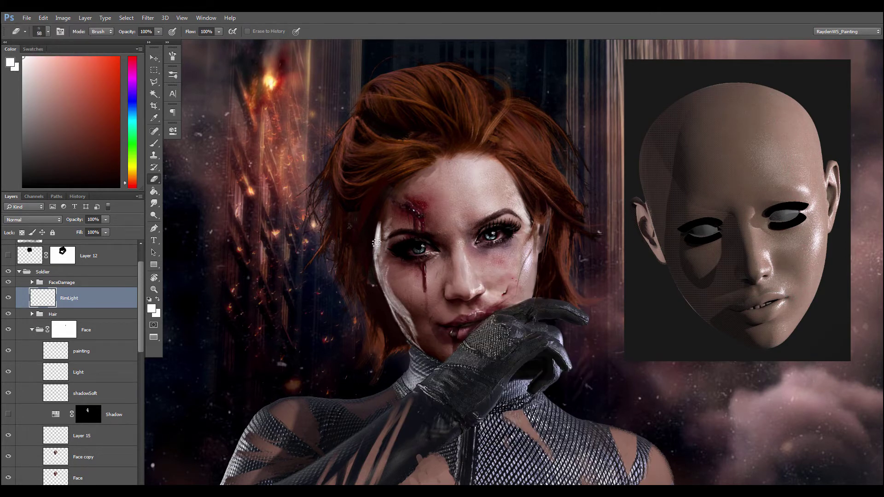
Step: Smudge the cheek rim light into the skin with a textured tip at 66 px, and show the Shadow layer
{"action": "left_click", "coordinate": [449, 296]}
{"action": "right_click", "coordinate": [394, 285]}
{"action": "left_click", "coordinate": [460, 307]}
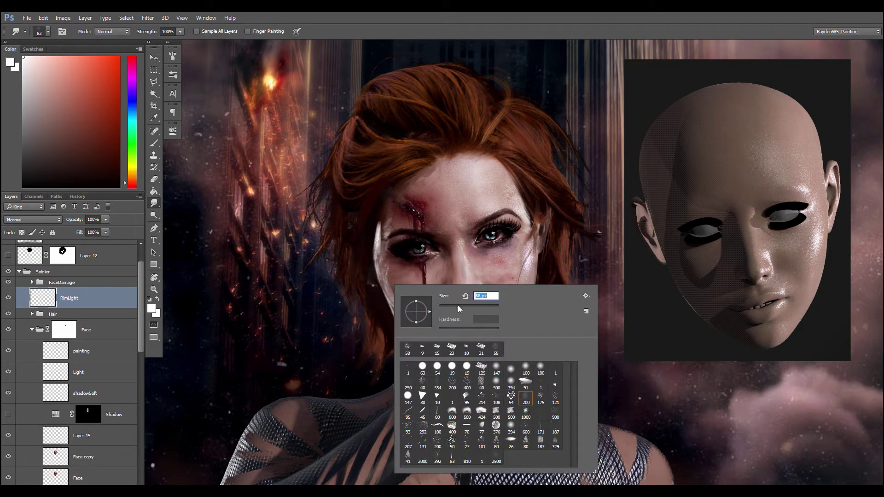
{"action": "left_click_drag", "start_coordinate": [458, 305], "coordinate": [462, 305]}
{"action": "key", "text": "Return"}
{"action": "left_click", "coordinate": [14, 417]}
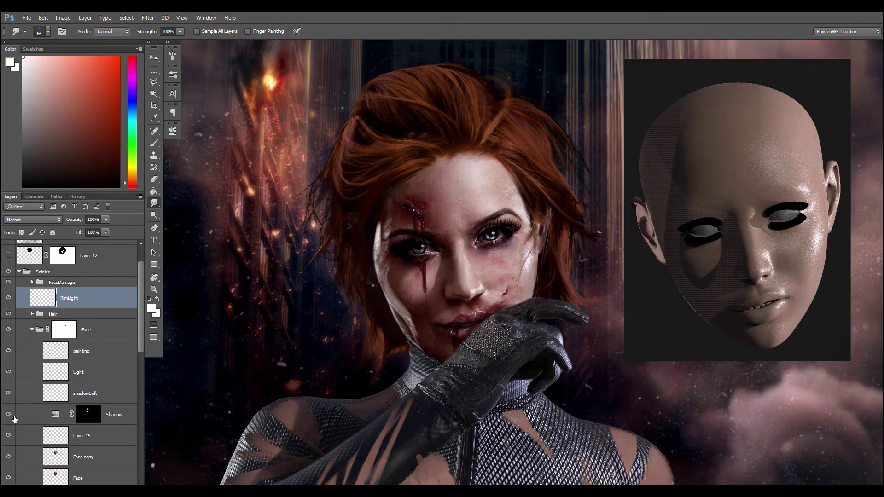
Step: Trim the RimLight stroke along the cheek and jaw with the textured eraser at 32 px, and touch it up with the brush at 21 px
{"action": "key", "text": "e"}
{"action": "right_click", "coordinate": [404, 294]}
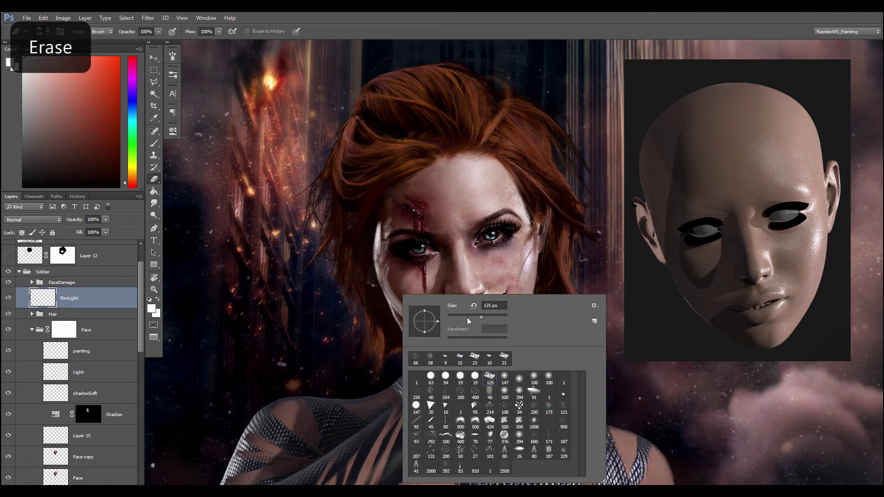
{"action": "left_click", "coordinate": [392, 288]}
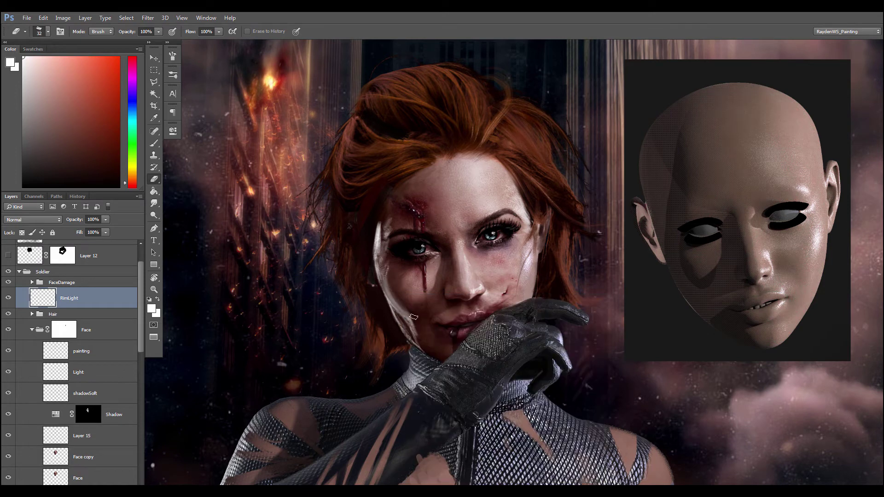
{"action": "key", "text": "b"}
{"action": "right_click", "coordinate": [388, 288]}
Step: Smudge the cheek and jaw rim light into the skin with the 200 px speckled tip reduced to 40 px
{"action": "key", "text": "r"}
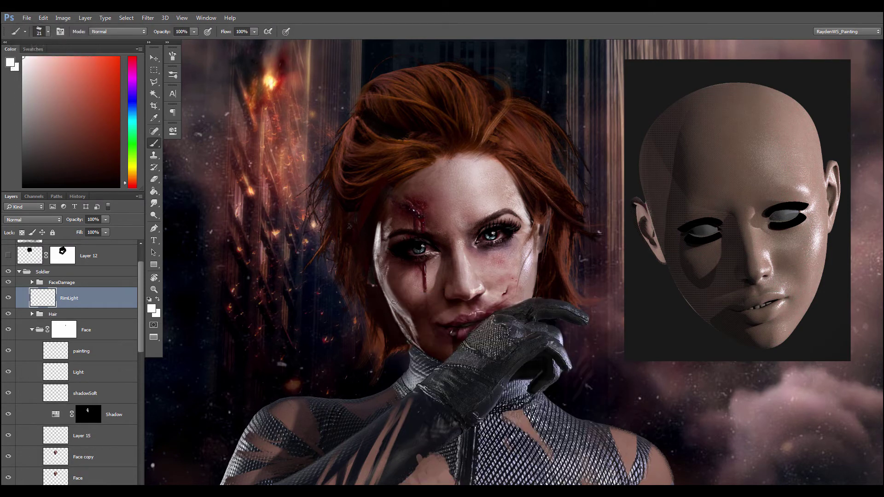
{"action": "right_click", "coordinate": [388, 280]}
{"action": "left_click", "coordinate": [453, 387]}
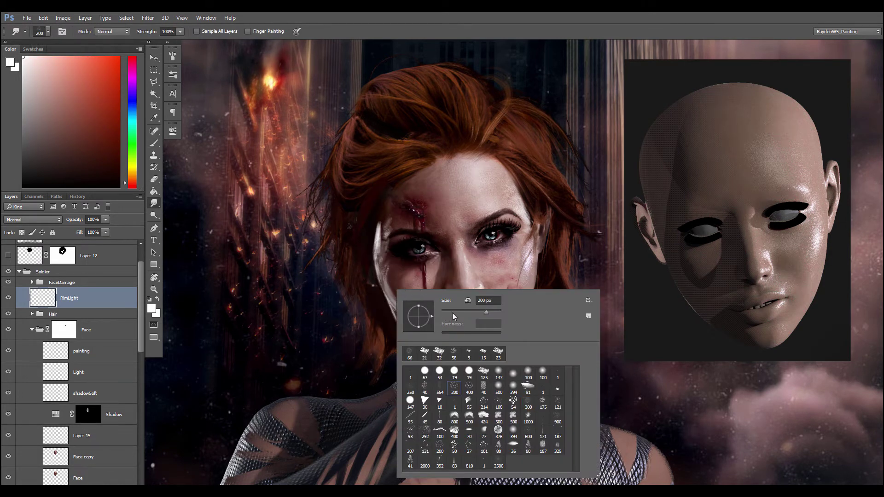
{"action": "left_click", "coordinate": [453, 313]}
{"action": "left_click", "coordinate": [391, 292]}
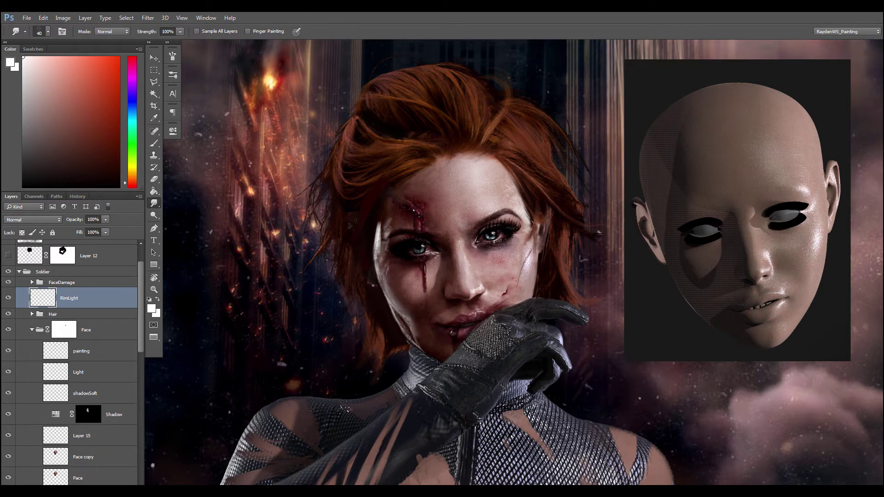
Step: Touch up the jaw rim light with the brush, and smudge the temple edge with the speckled tip at 27 px
{"action": "key", "text": "b"}
{"action": "key", "text": "alt"}
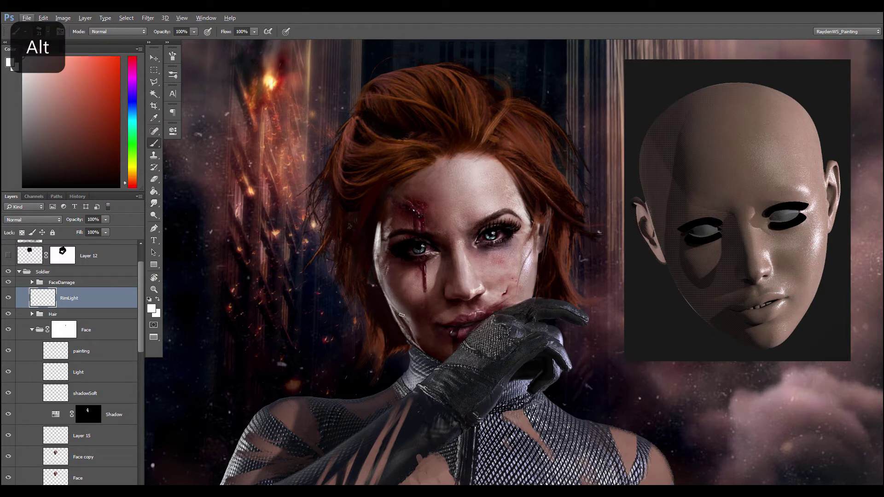
{"action": "left_click", "coordinate": [418, 326]}
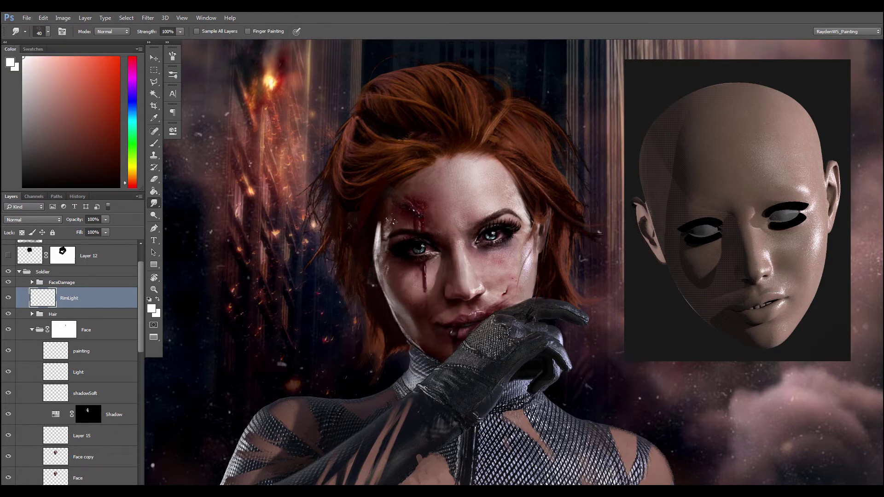
{"action": "right_click", "coordinate": [390, 233]}
{"action": "double_click", "coordinate": [430, 300]}
{"action": "right_click", "coordinate": [378, 230]}
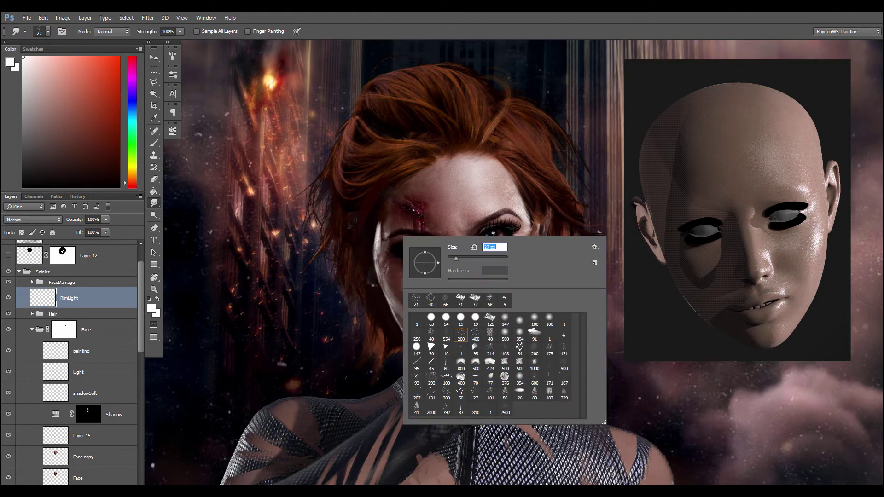
{"action": "key", "text": "Return"}
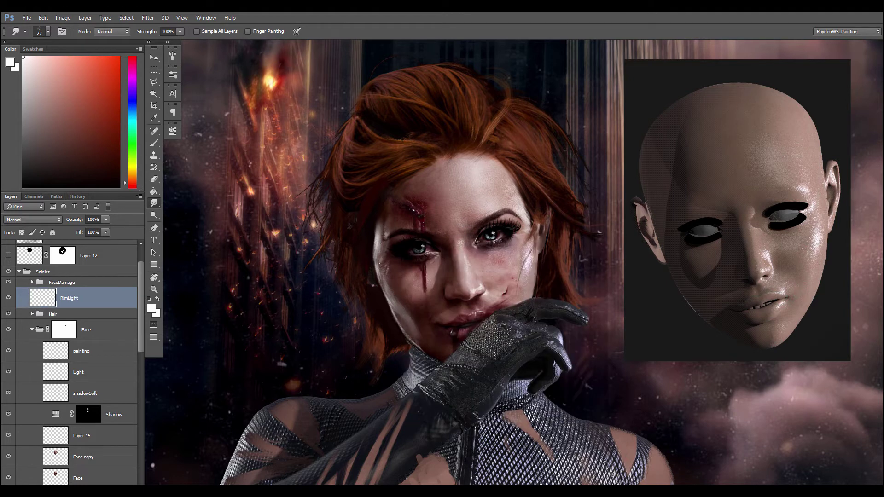
Step: Paint thin white rim-light strokes along the temple and beside the brow with the brush at 12 px
{"action": "key", "text": "b"}
{"action": "right_click", "coordinate": [374, 236]}
{"action": "type", "text": "12"}
{"action": "key", "text": "Return"}
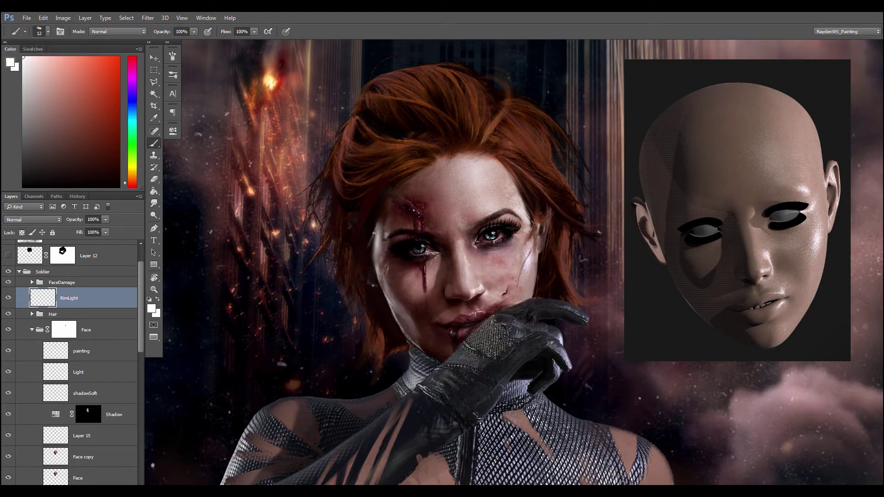
{"action": "left_click_drag", "start_coordinate": [373, 234], "coordinate": [364, 261]}
{"action": "left_click_drag", "start_coordinate": [390, 200], "coordinate": [378, 227]}
Step: Erase stray rim light beside the shadowed eye with the textured eraser at 7 px
{"action": "key", "text": "ctrl+plus"}
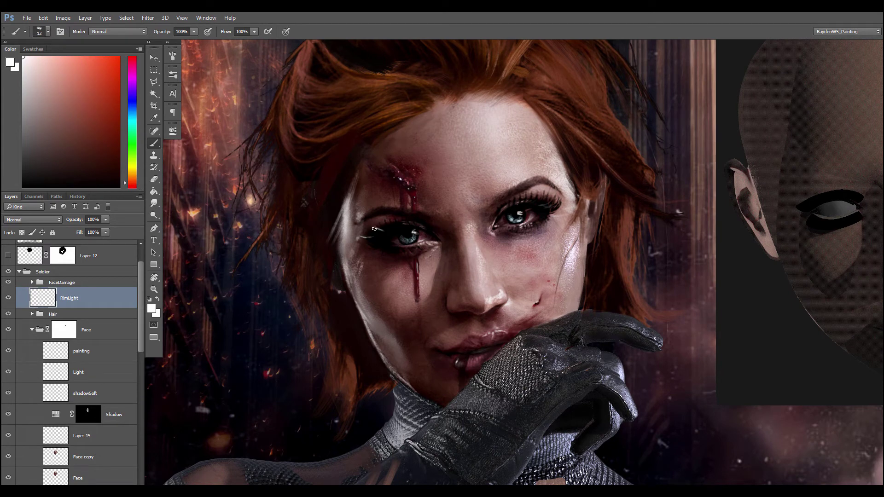
{"action": "key", "text": "e"}
{"action": "left_click_drag", "start_coordinate": [360, 237], "coordinate": [371, 238]}
{"action": "right_click", "coordinate": [377, 238]}
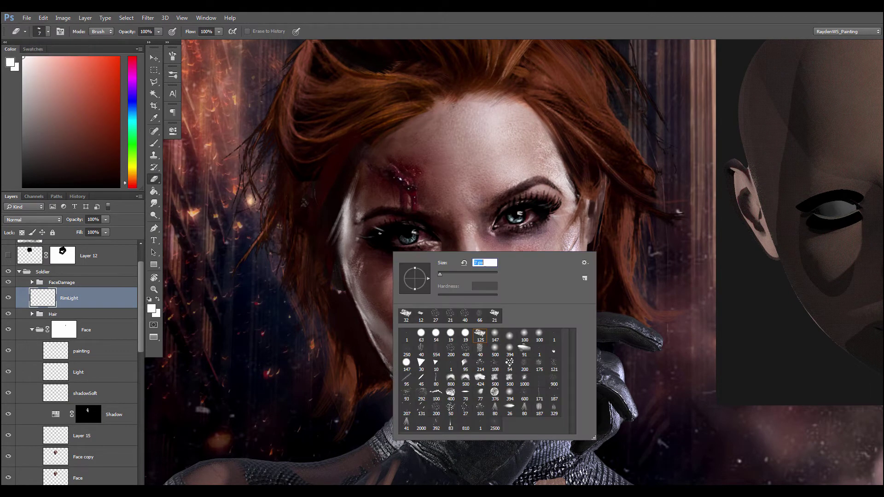
{"action": "key", "text": "Return"}
Step: Compare the face with and without the Light layer, and soften that layer's facial highlights with a soft round eraser at 60 px
{"action": "key", "text": "ctrl+minus"}
{"action": "key", "text": "ctrl+minus"}
{"action": "key", "text": "ctrl+minus"}
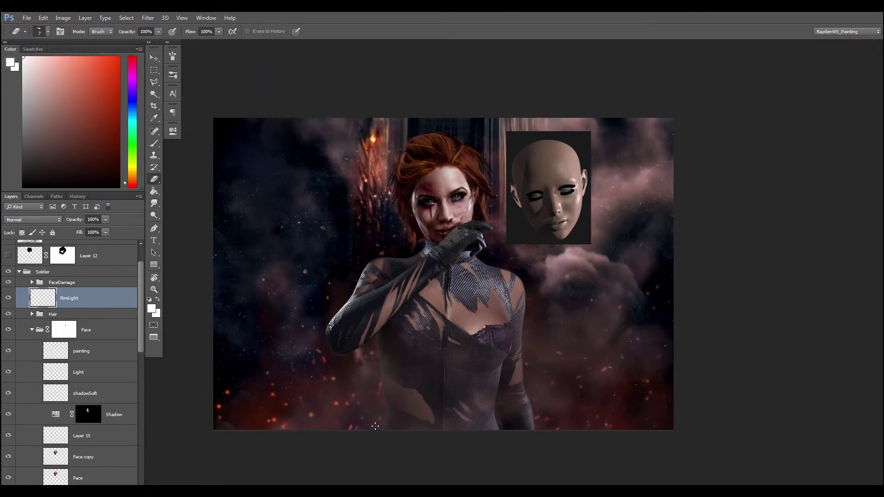
{"action": "left_click", "coordinate": [9, 372]}
{"action": "left_click", "coordinate": [8, 372]}
{"action": "left_click", "coordinate": [61, 372]}
{"action": "right_click", "coordinate": [446, 179]}
{"action": "left_click", "coordinate": [550, 265]}
{"action": "left_click_drag", "start_coordinate": [443, 173], "coordinate": [444, 172]}
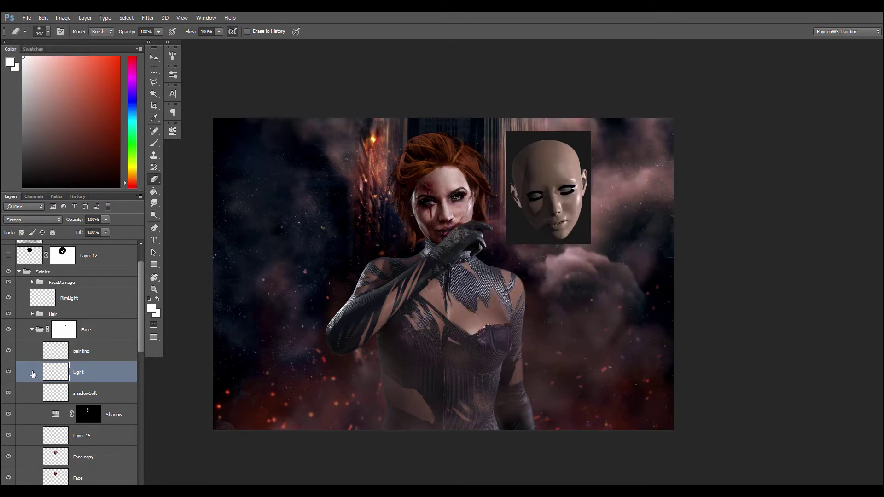
{"action": "right_click", "coordinate": [445, 197]}
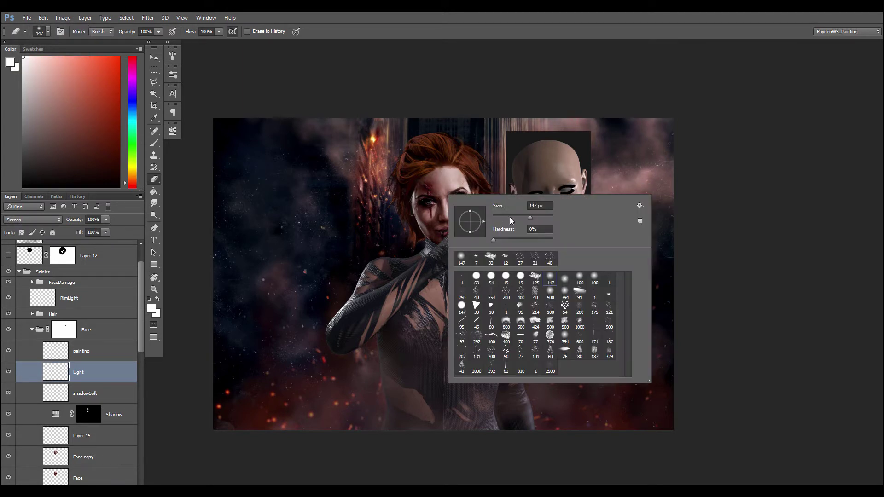
{"action": "left_click_drag", "start_coordinate": [511, 218], "coordinate": [503, 218]}
{"action": "left_click", "coordinate": [446, 193]}
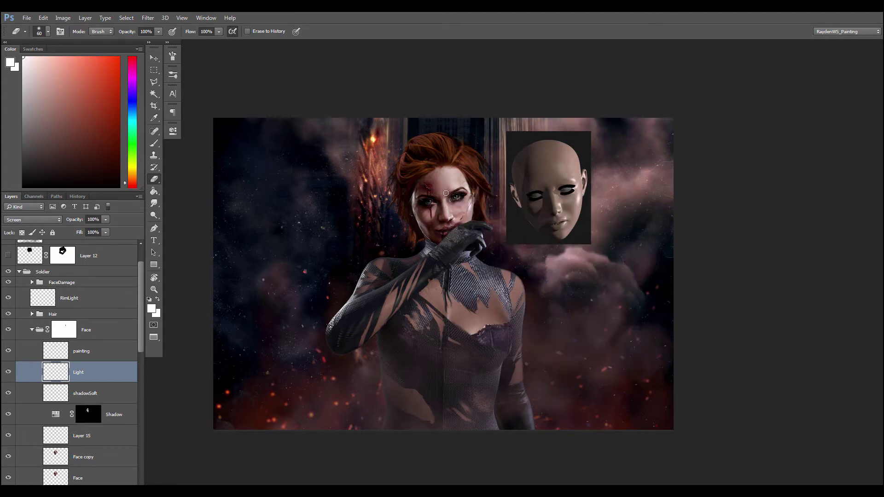
Step: Thin the temple and cheek strokes on the RimLight layer with the textured eraser at 18 px
{"action": "middle_click", "coordinate": [273, 258]}
{"action": "left_click", "coordinate": [272, 258]}
{"action": "left_click", "coordinate": [109, 305]}
{"action": "key", "text": "ctrl+plus"}
{"action": "key", "text": "ctrl+plus"}
{"action": "key", "text": "e"}
{"action": "right_click", "coordinate": [372, 124]}
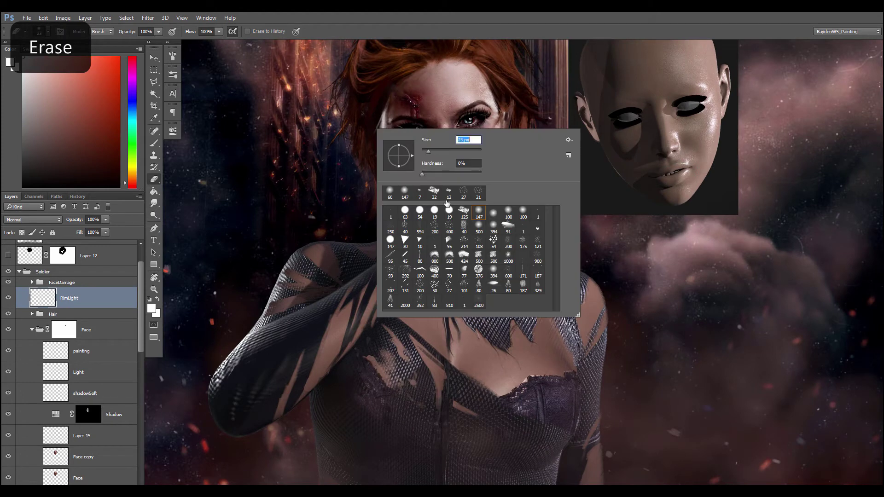
{"action": "left_click", "coordinate": [464, 212]}
{"action": "left_click_drag", "start_coordinate": [434, 152], "coordinate": [427, 151]}
{"action": "left_click", "coordinate": [372, 114]}
{"action": "left_click_drag", "start_coordinate": [382, 112], "coordinate": [378, 138]}
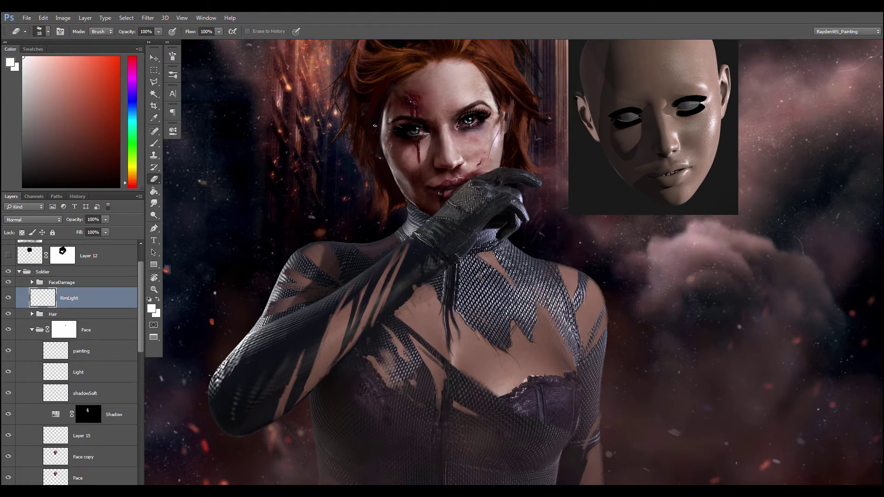
Step: Refine the temple and cheekbone rim light with the textured eraser at 10 px, undoing the unwanted strokes
{"action": "left_click_drag", "start_coordinate": [384, 106], "coordinate": [382, 122]}
{"action": "right_click", "coordinate": [390, 105]}
{"action": "left_click_drag", "start_coordinate": [446, 133], "coordinate": [444, 133]}
{"action": "left_click", "coordinate": [380, 134]}
{"action": "left_click_drag", "start_coordinate": [383, 147], "coordinate": [387, 117]}
{"action": "key", "text": "ctrl+alt+z"}
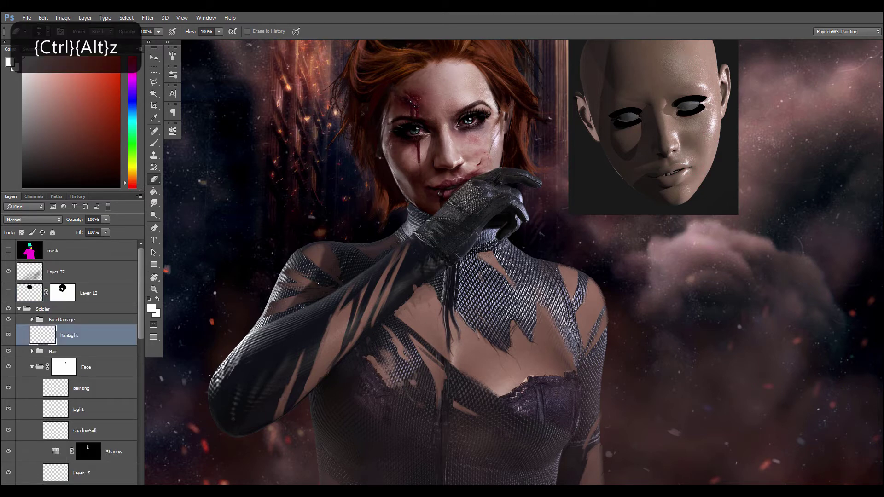
Step: Sharpen the temple and cheekbone rim light, alternating the white brush at 12 px with the eraser at 10 px
{"action": "scroll", "coordinate": [319, 284], "scroll_direction": "up", "scroll_amount": 3}
{"action": "key", "text": "b"}
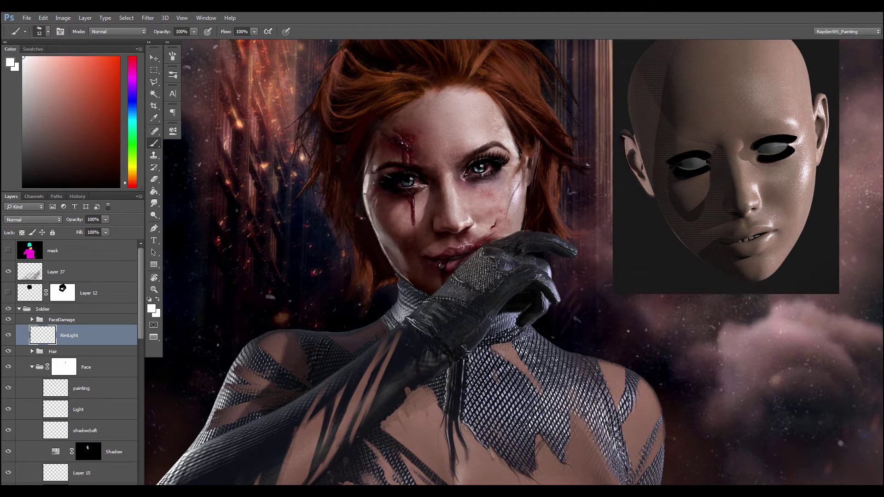
{"action": "key", "text": "e"}
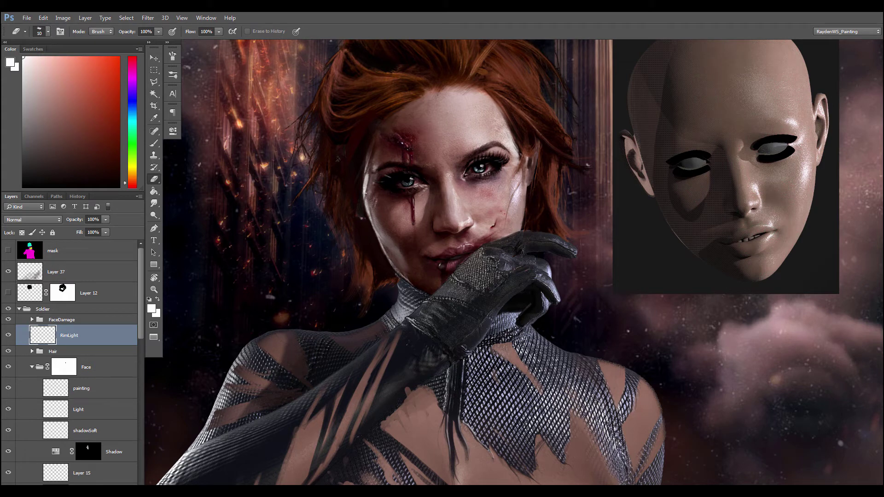
{"action": "key", "text": "b"}
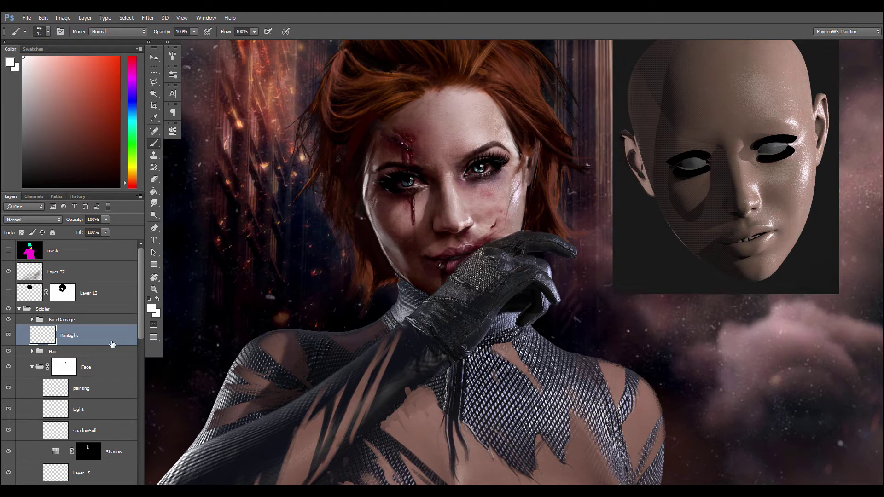
Step: Duplicate the rim render layer, placing the copy beside the woman with its blending mode set to Normal
{"action": "left_click_drag", "start_coordinate": [142, 334], "coordinate": [141, 430]}
{"action": "left_click", "coordinate": [62, 316]}
{"action": "key", "text": "ctrl+j"}
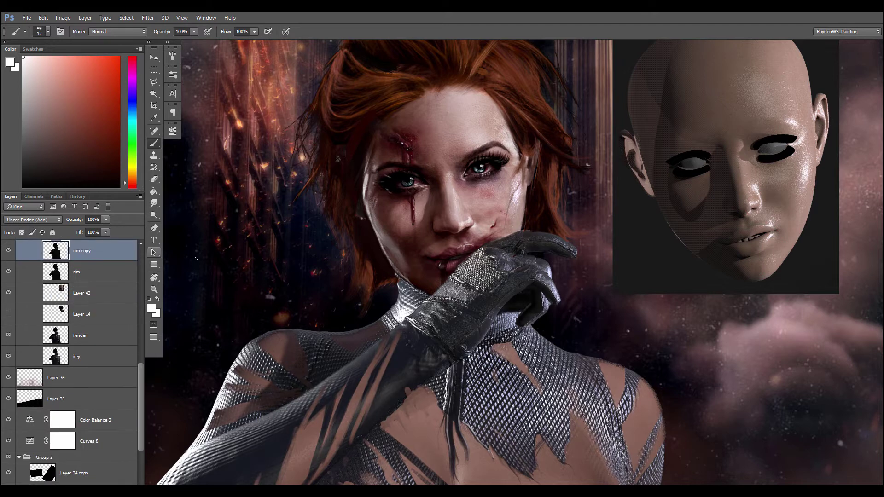
{"action": "key", "text": "v"}
{"action": "left_click_drag", "start_coordinate": [375, 345], "coordinate": [561, 356]}
{"action": "left_click", "coordinate": [25, 220]}
{"action": "left_click", "coordinate": [18, 228]}
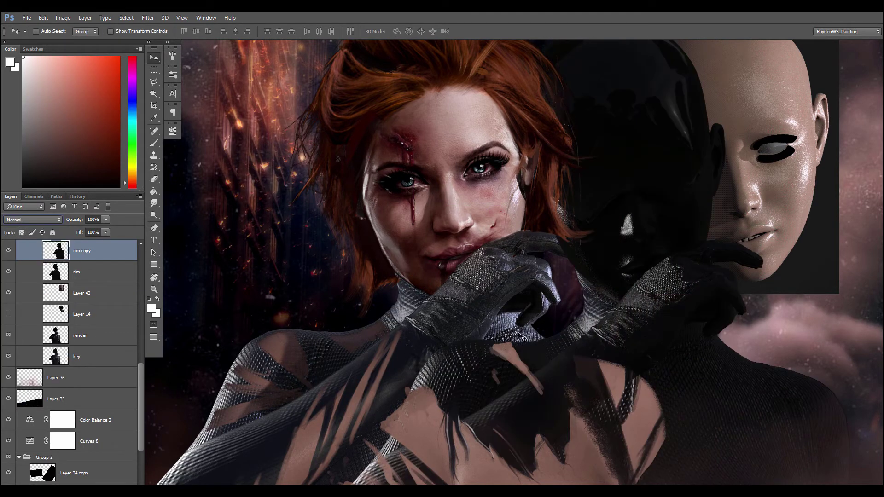
Step: Reposition the rim render copy so its head covers the reference head beside the woman
{"action": "key", "text": "ctrl+minus"}
{"action": "key", "text": "ctrl+minus"}
{"action": "left_click_drag", "start_coordinate": [594, 338], "coordinate": [603, 343]}
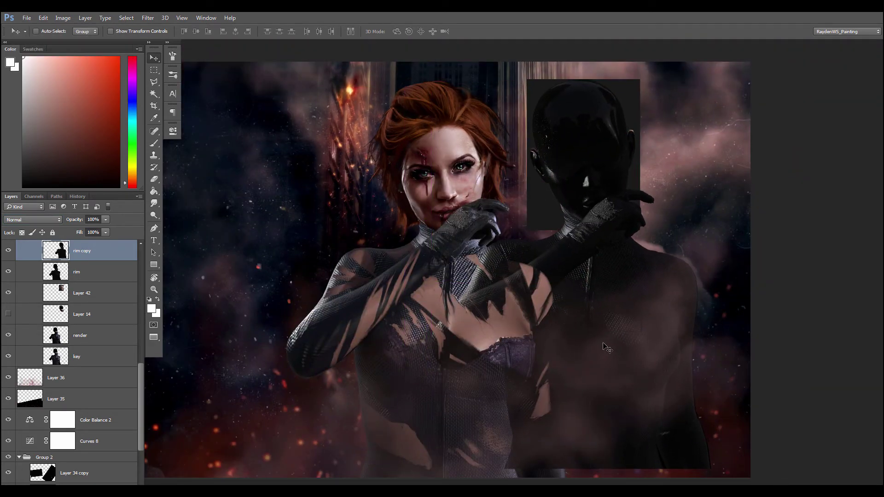
{"action": "key", "text": "ctrl+plus"}
{"action": "key", "text": "ctrl+plus"}
{"action": "left_click_drag", "start_coordinate": [434, 355], "coordinate": [406, 436]}
Step: Paint a white rim highlight along the shadowed side of the nose on RimLight with the brush at 12 px
{"action": "left_click_drag", "start_coordinate": [139, 315], "coordinate": [139, 281]}
{"action": "left_click", "coordinate": [69, 278]}
{"action": "key", "text": "b"}
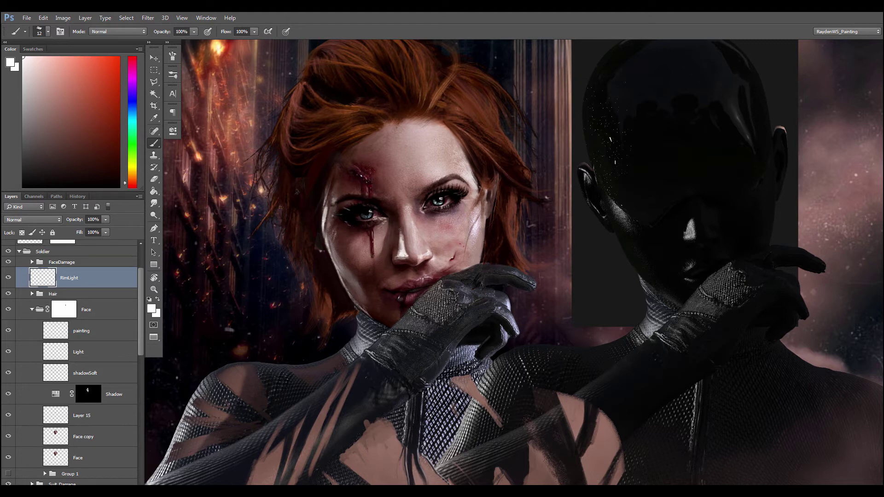
Step: Soften the rim highlight on the nose on RimLight, alternating the eraser at 68 px with the white brush at 12 px
{"action": "key", "text": "e"}
{"action": "right_click", "coordinate": [407, 245]}
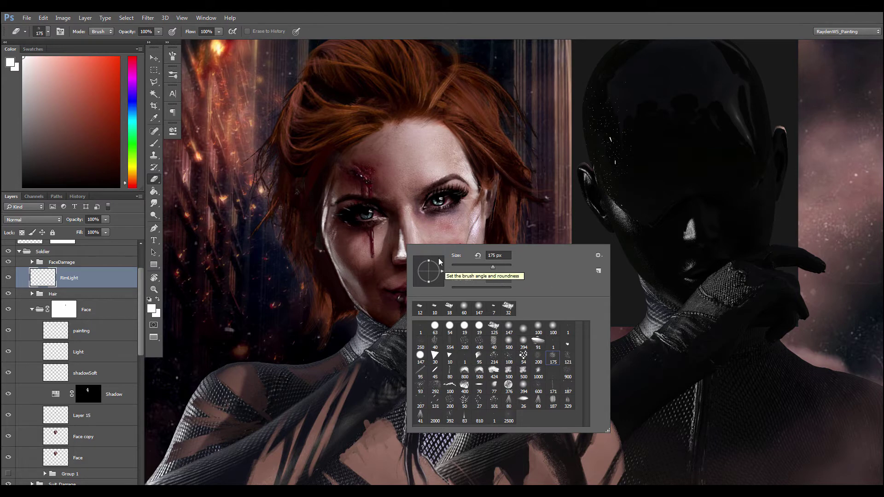
{"action": "left_click_drag", "start_coordinate": [492, 267], "coordinate": [479, 267]}
{"action": "left_click", "coordinate": [395, 232]}
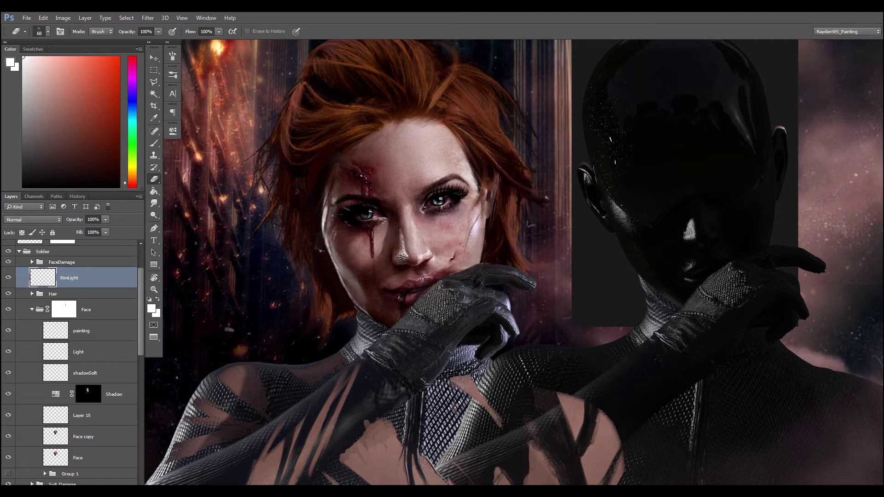
{"action": "key", "text": "b"}
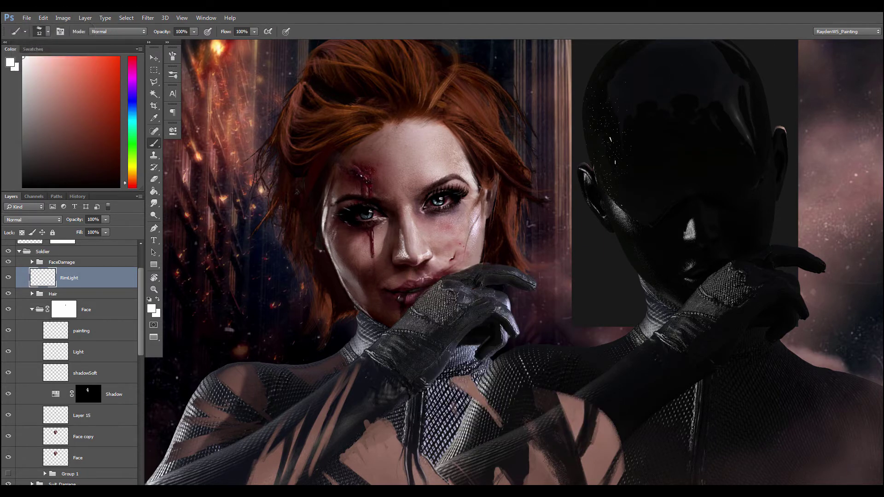
{"action": "key", "text": "e"}
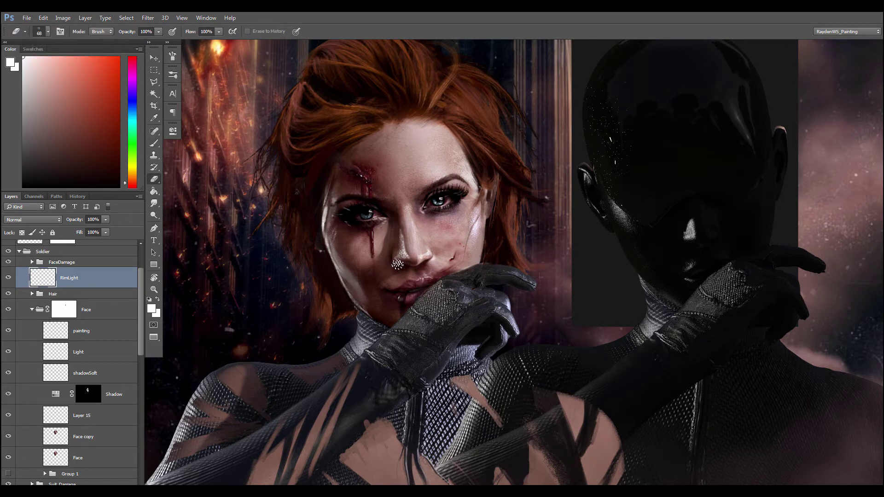
{"action": "key", "text": "b"}
{"action": "key", "text": "e"}
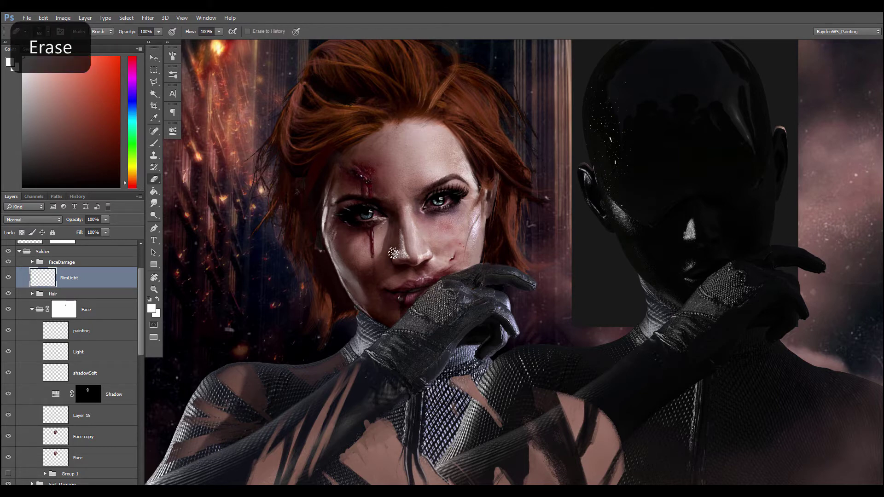
Step: Refine the nose rim highlight with the white brush at 6 px and the eraser at 26 px
{"action": "key", "text": "r"}
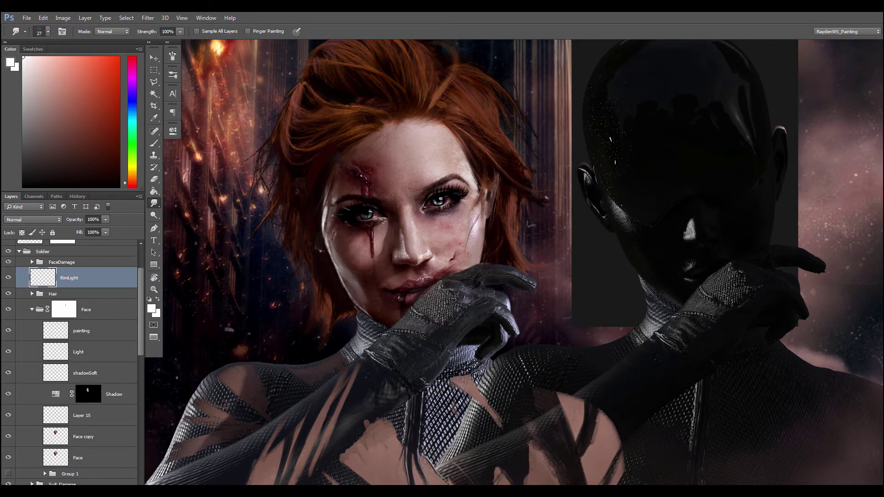
{"action": "key", "text": "e"}
{"action": "right_click", "coordinate": [406, 250]}
{"action": "key", "text": "Escape"}
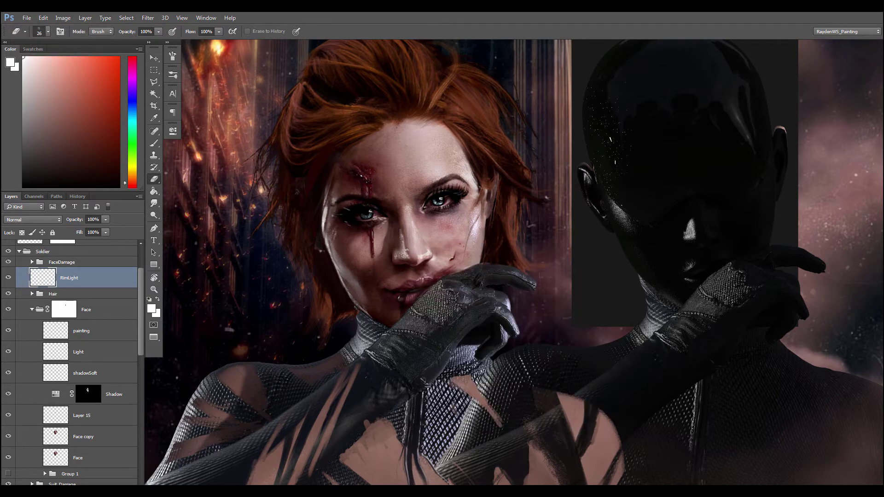
{"action": "key", "text": "b"}
{"action": "right_click", "coordinate": [401, 241]}
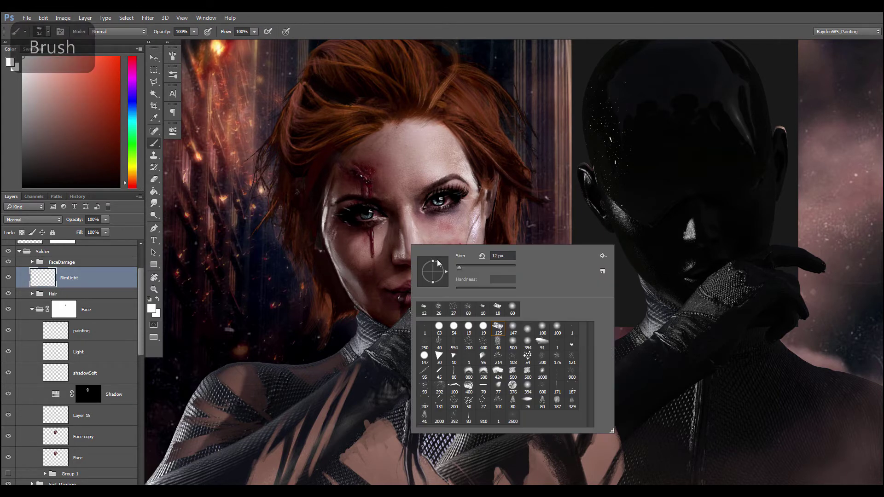
{"action": "key", "text": "Escape"}
{"action": "right_click", "coordinate": [407, 257]}
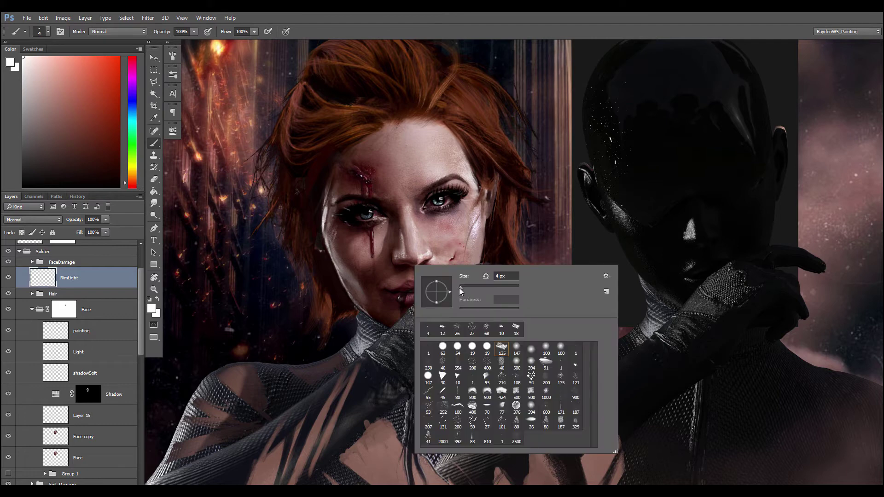
{"action": "type", "text": "6"}
{"action": "key", "text": "Return"}
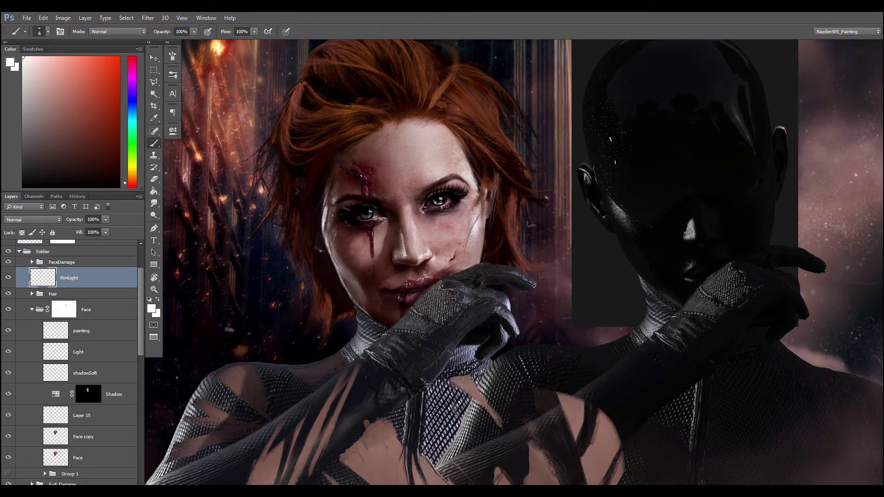
{"action": "key", "text": "e"}
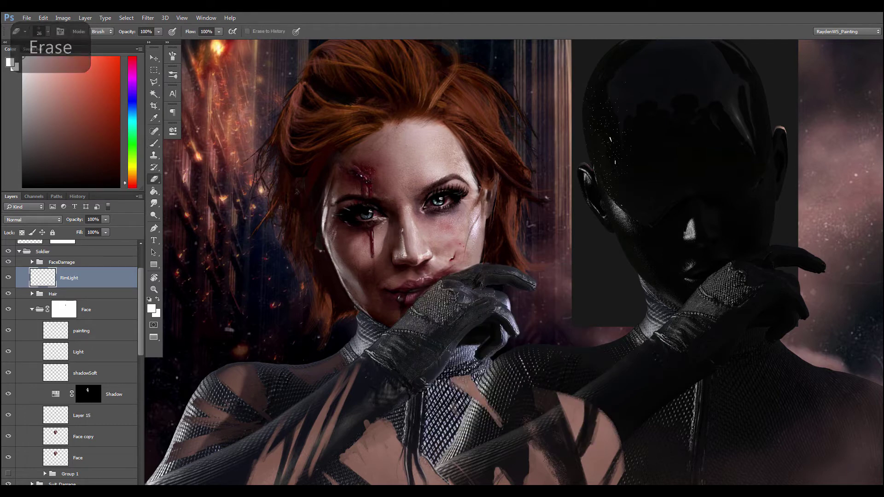
{"action": "key", "text": "b"}
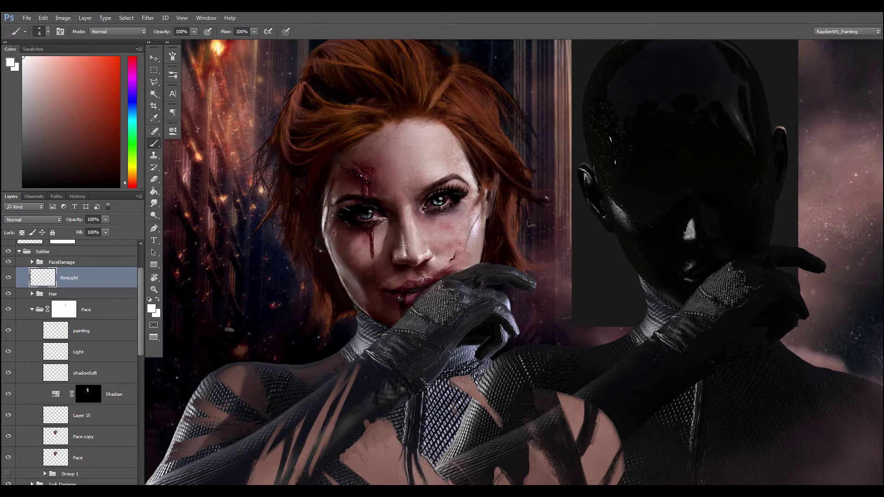
Step: Fade the rim light along the cheek and jaw with the eraser at 91 px, reducing it to 69 px
{"action": "key", "text": "ctrl+minus"}
{"action": "key", "text": "ctrl+minus"}
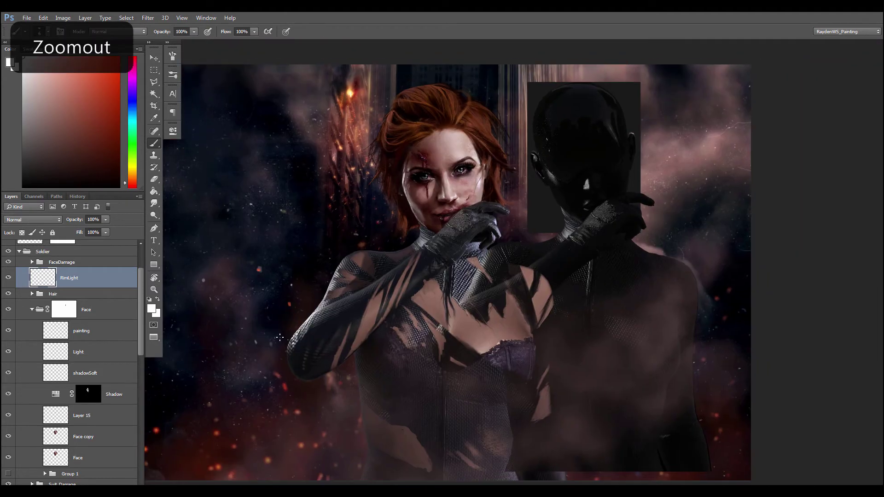
{"action": "key", "text": "ctrl+plus"}
{"action": "key", "text": "b"}
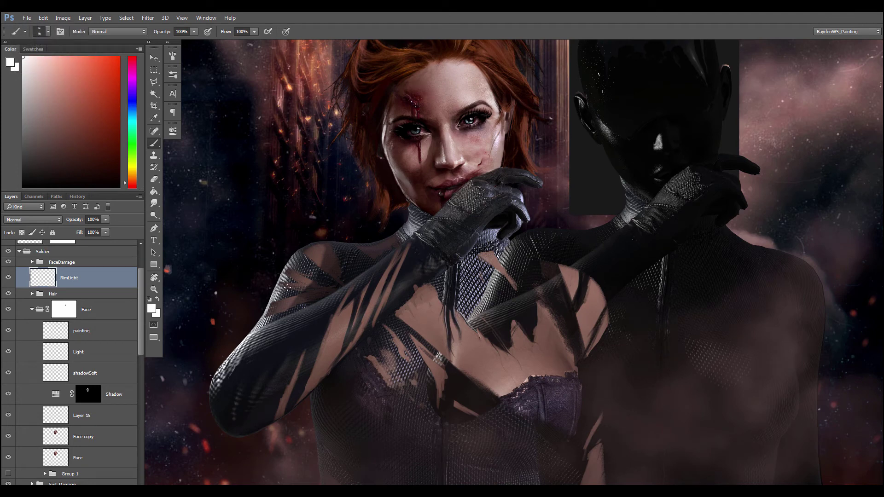
{"action": "key", "text": "e"}
{"action": "right_click", "coordinate": [395, 194]}
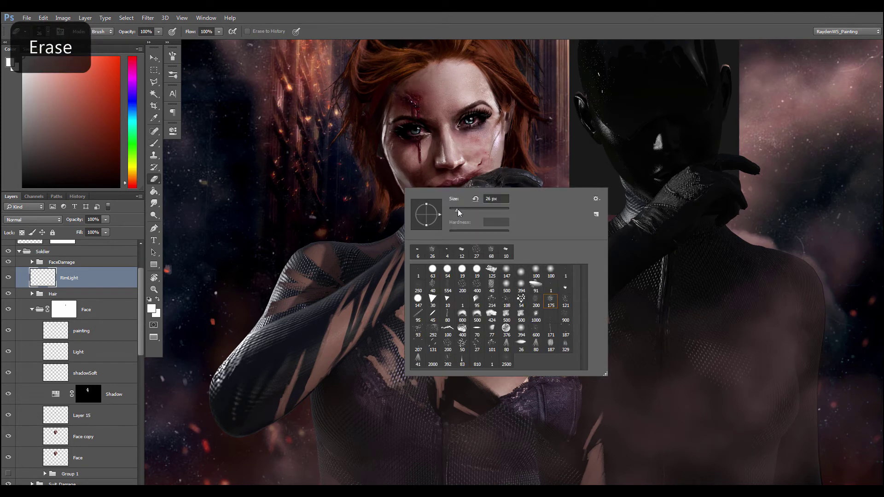
{"action": "left_click", "coordinate": [404, 174]}
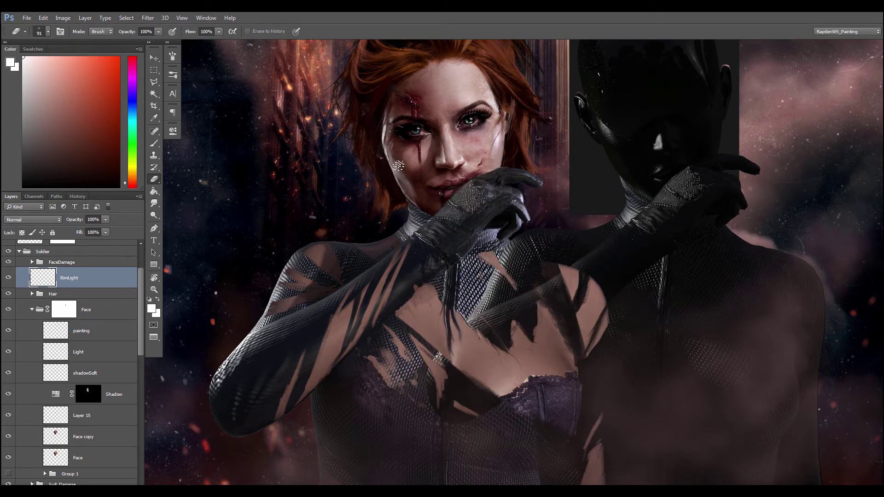
{"action": "right_click", "coordinate": [413, 193]}
{"action": "left_click_drag", "start_coordinate": [491, 218], "coordinate": [477, 218]}
{"action": "type", "text": "69"}
{"action": "key", "text": "Return"}
Step: Blend the cheek and jaw rim light using the Smudge tool at 40 px
{"action": "key", "text": "r"}
{"action": "right_click", "coordinate": [405, 180]}
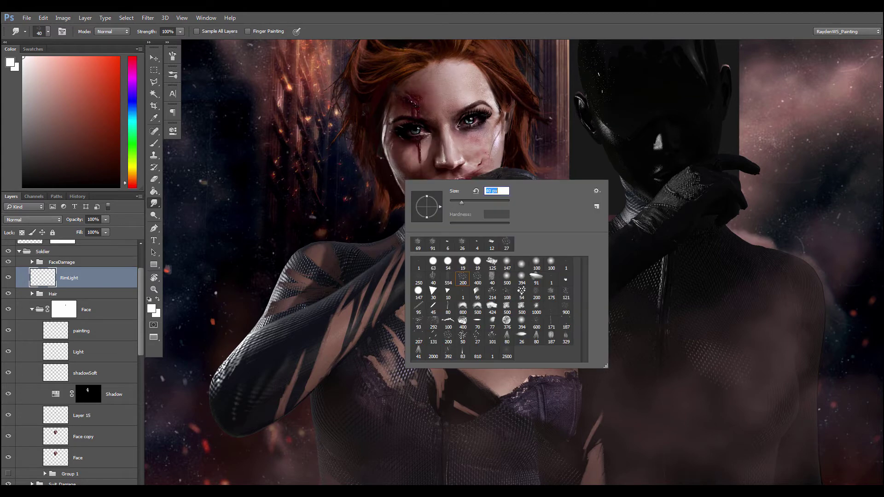
{"action": "type", "text": "40"}
{"action": "key", "text": "Return"}
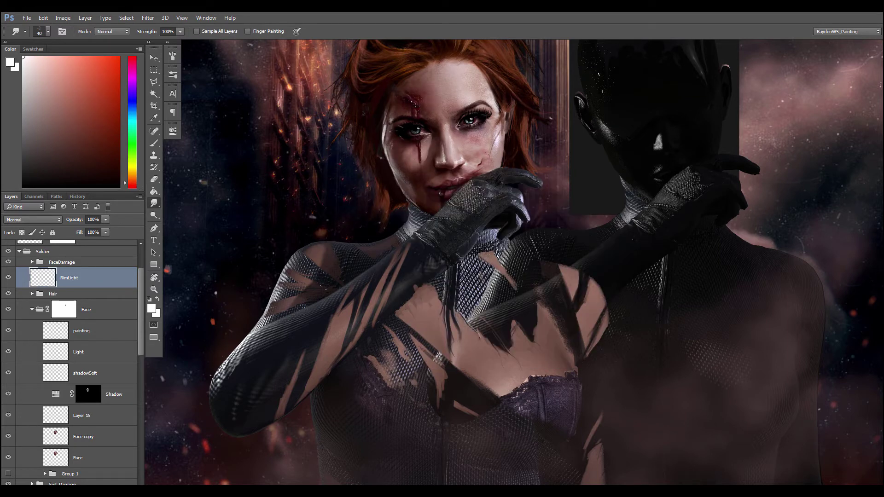
Step: Set the white brush to 10 px and hide the Shadow adjustment layer in the Face group
{"action": "key", "text": "ctrl+plus"}
{"action": "key", "text": "b"}
{"action": "left_click_drag", "start_coordinate": [442, 172], "coordinate": [390, 232]}
{"action": "right_click", "coordinate": [390, 232]}
{"action": "type", "text": "10"}
{"action": "key", "text": "Return"}
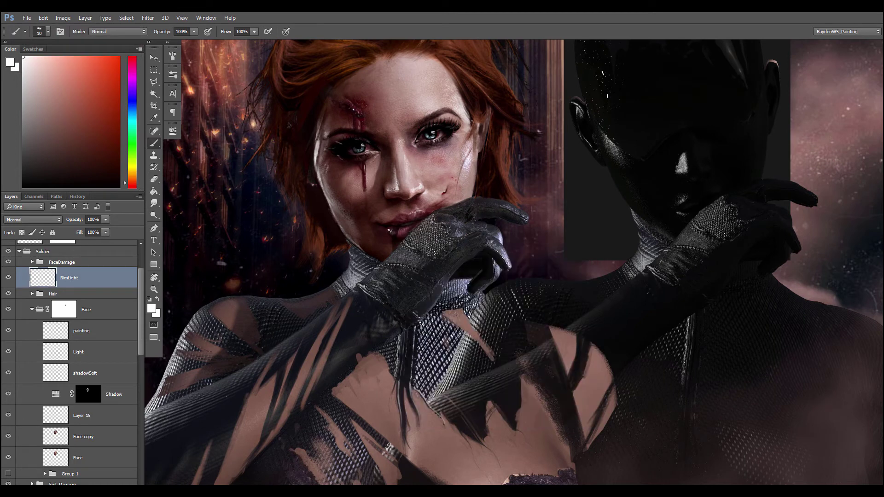
{"action": "left_click", "coordinate": [8, 394]}
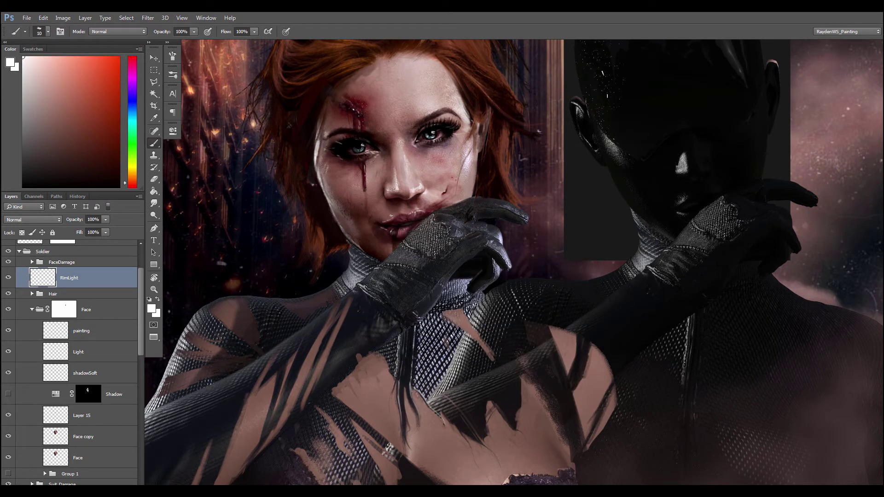
Step: Paint small white highlights along the lower lip on RimLight with the brush at 6 px
{"action": "scroll", "coordinate": [414, 230], "scroll_direction": "up", "scroll_amount": 3}
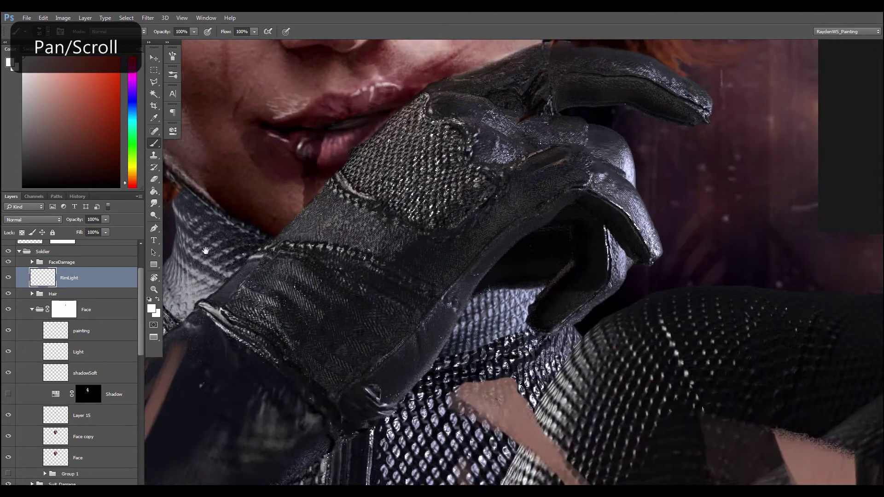
{"action": "right_click", "coordinate": [405, 301]}
{"action": "type", "text": "6"}
{"action": "key", "text": "Return"}
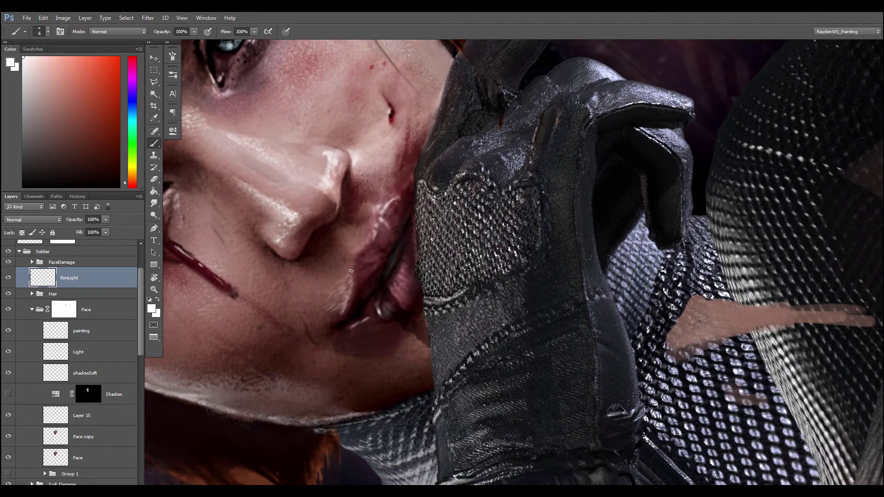
{"action": "key", "text": "r"}
{"action": "left_click_drag", "start_coordinate": [281, 313], "coordinate": [291, 203]}
{"action": "key", "text": "b"}
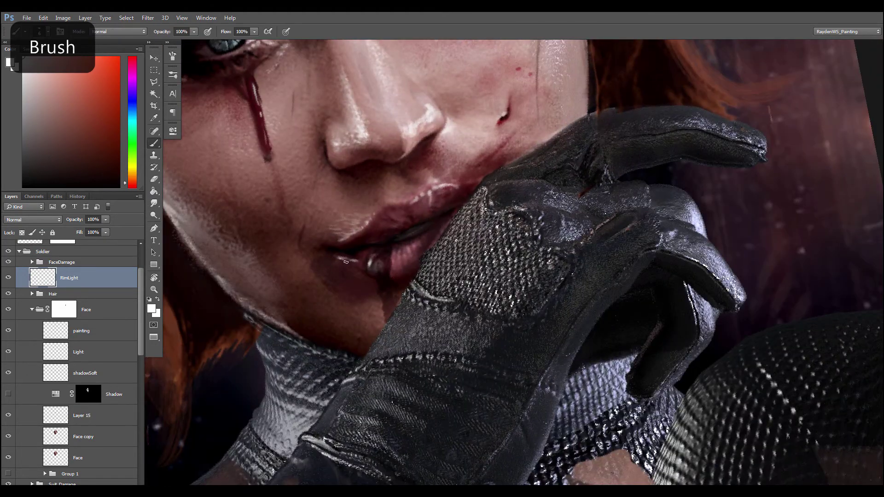
{"action": "left_click_drag", "start_coordinate": [346, 261], "coordinate": [356, 263]}
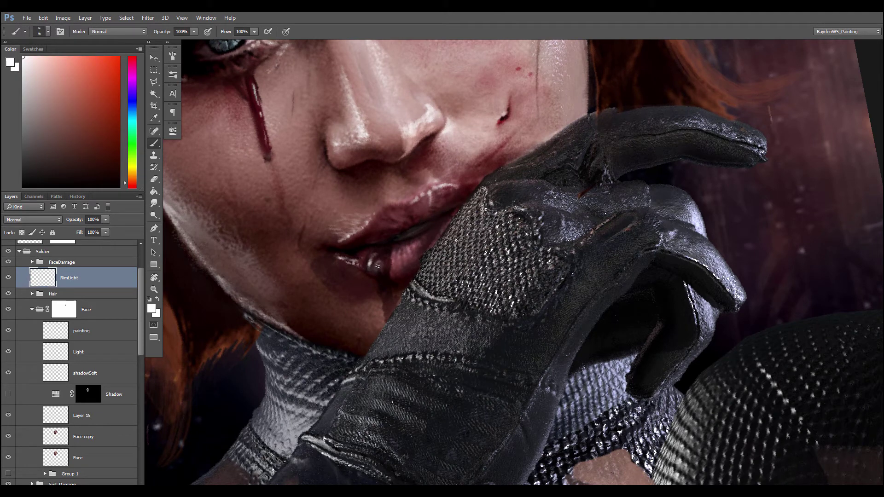
Step: Move the RimLight layer above the FaceDamage group and refine the lip highlights with the brush and the eraser at 29 px
{"action": "key", "text": "b"}
{"action": "left_click_drag", "start_coordinate": [70, 278], "coordinate": [69, 257]}
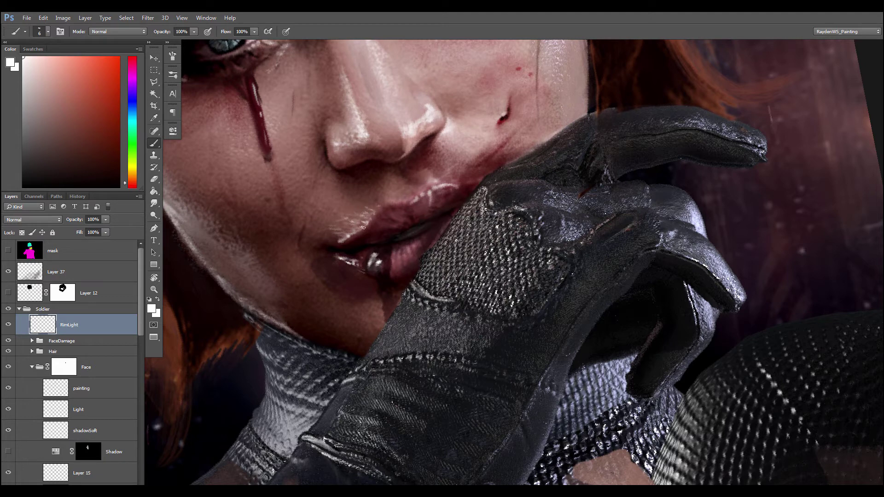
{"action": "right_click", "coordinate": [353, 229]}
{"action": "double_click", "coordinate": [433, 308]}
{"action": "key", "text": "e"}
{"action": "right_click", "coordinate": [364, 228]}
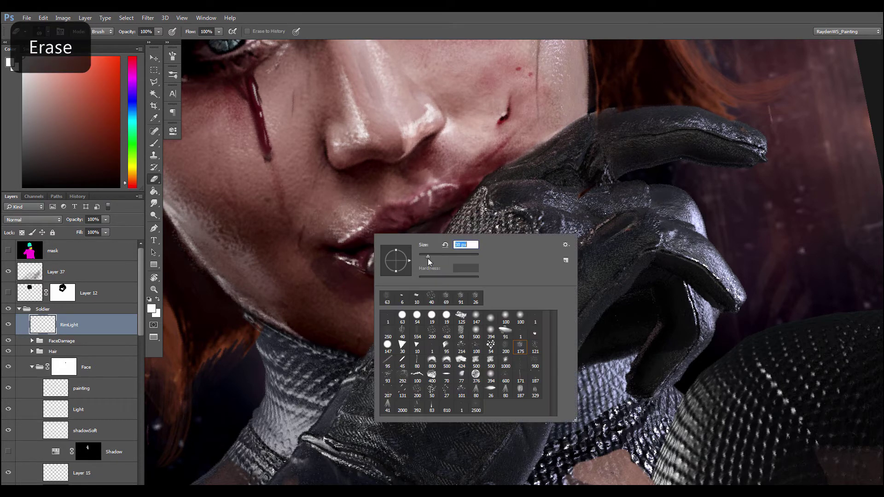
{"action": "key", "text": "Escape"}
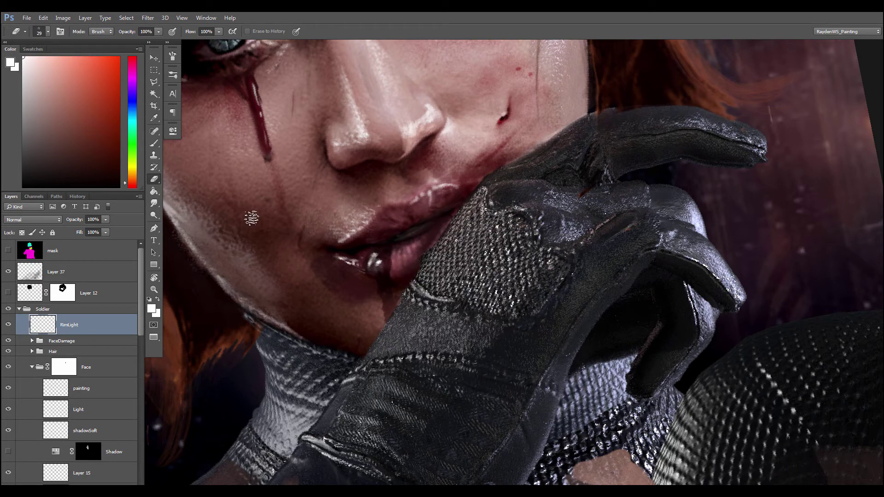
Step: Show the Shadow adjustment layer in the Face group again
{"action": "left_click", "coordinate": [9, 452]}
{"action": "key", "text": "ctrl+minus"}
{"action": "key", "text": "ctrl+minus"}
{"action": "key", "text": "ctrl+minus"}
{"action": "key", "text": "ctrl+minus"}
{"action": "key", "text": "ctrl+minus"}
{"action": "key", "text": "r"}
{"action": "left_click_drag", "start_coordinate": [199, 351], "coordinate": [181, 309]}
{"action": "key", "text": "ctrl+plus"}
Step: Trim the rim highlights around the lips with the eraser at 13 px
{"action": "key", "text": "e"}
{"action": "right_click", "coordinate": [452, 188]}
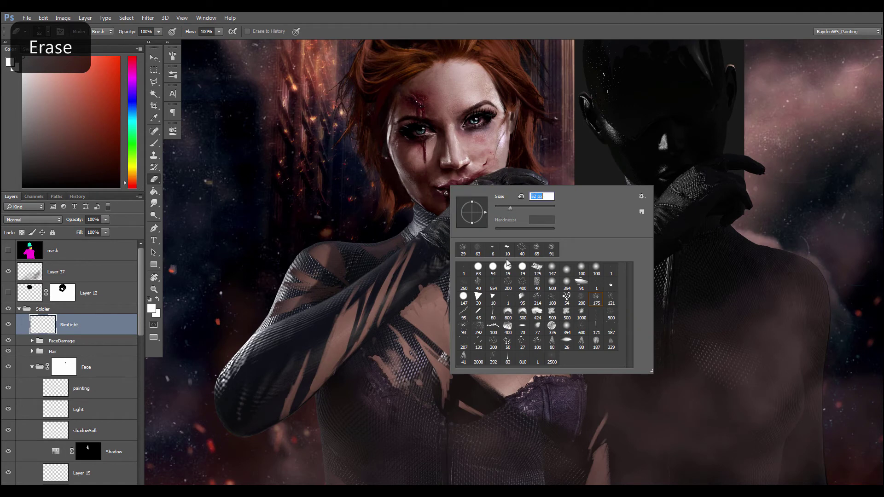
{"action": "left_click", "coordinate": [497, 206]}
{"action": "left_click", "coordinate": [442, 185]}
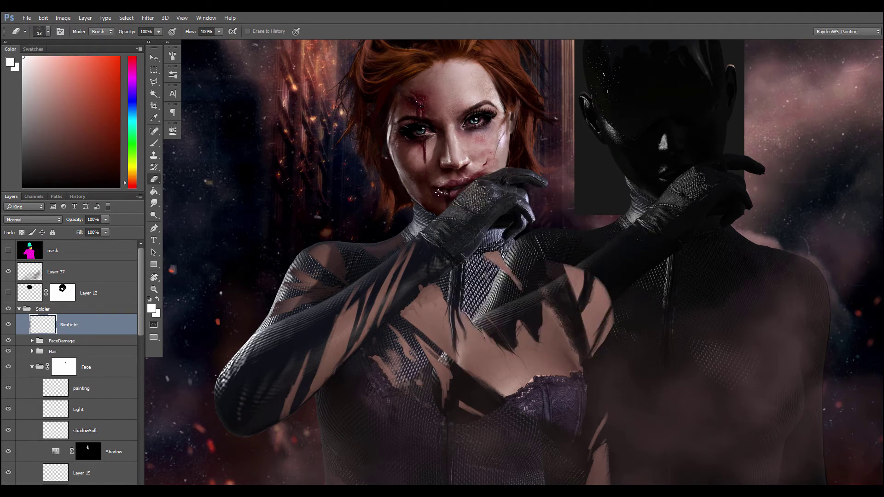
Step: Flip the canvas horizontally and touch up the rim-lit edge of the face with a 12 px brush in a sampled dark tone
{"action": "key", "text": "ctrl+minus"}
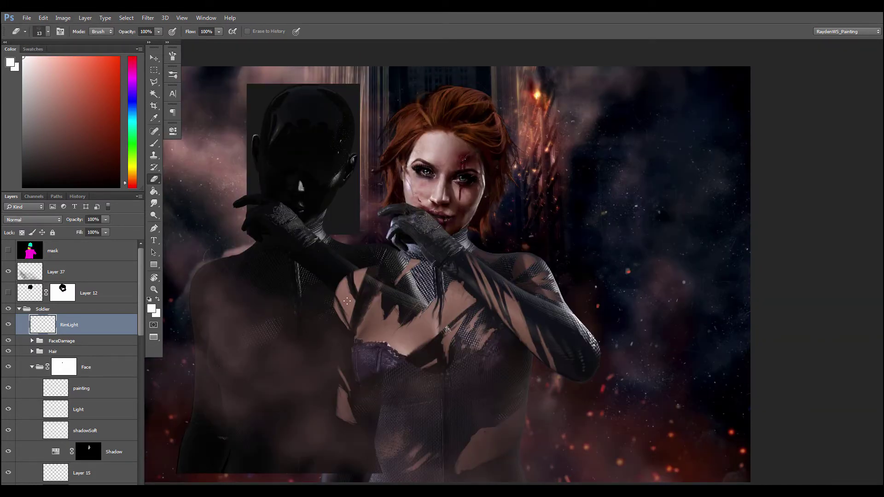
{"action": "key", "text": "ctrl+plus"}
{"action": "key", "text": "b"}
{"action": "right_click", "coordinate": [504, 139]}
{"action": "double_click", "coordinate": [592, 225]}
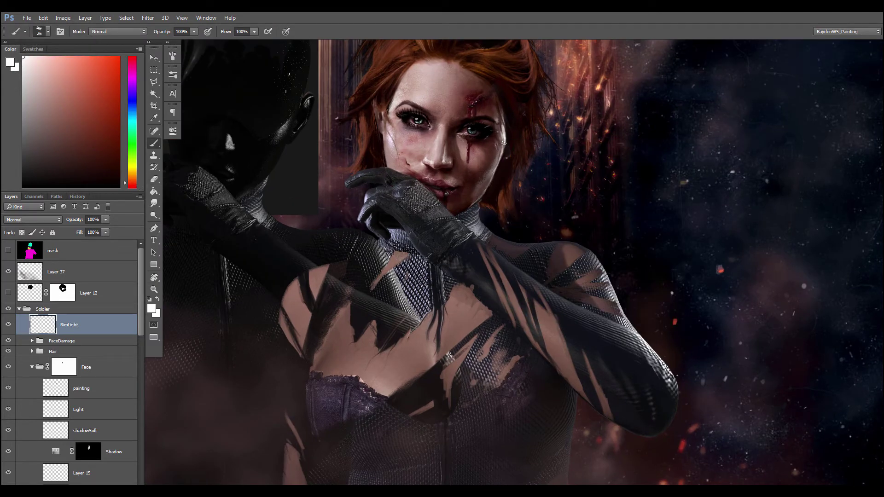
{"action": "right_click", "coordinate": [503, 138]}
{"action": "double_click", "coordinate": [594, 146]}
{"action": "type", "text": "12"}
{"action": "key", "text": "Return"}
{"action": "left_click", "coordinate": [504, 123], "text": "alt"}
{"action": "left_click", "coordinate": [506, 144], "text": "alt"}
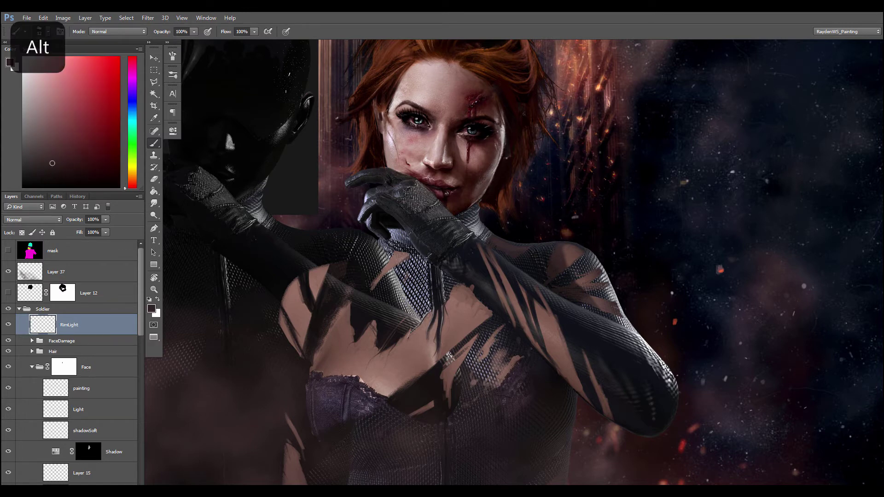
Step: Expand the FaceDamage group and toggle Layer 40's visibility to check which part of the face damage it holds
{"action": "key", "text": "ctrl+minus"}
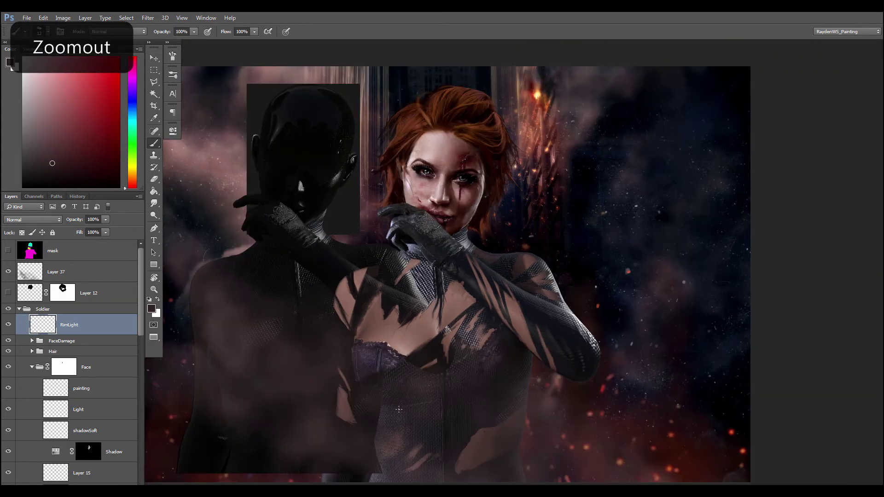
{"action": "left_click", "coordinate": [31, 341]}
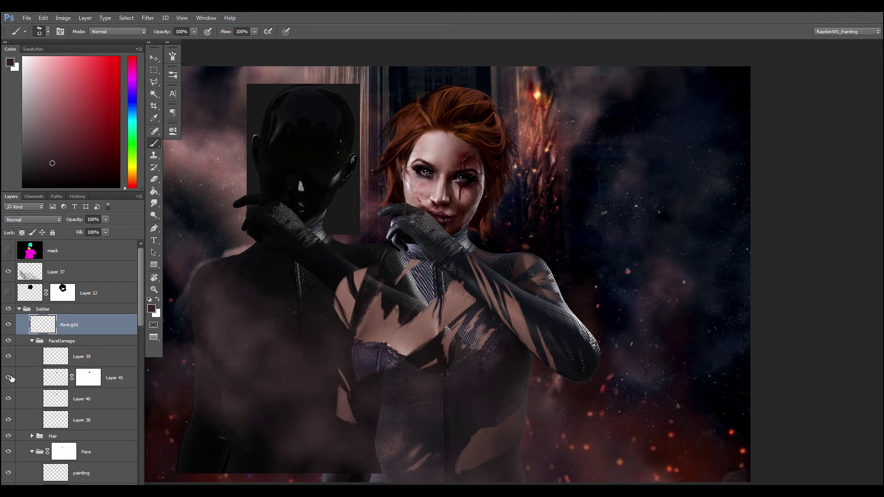
{"action": "left_click", "coordinate": [8, 399]}
{"action": "left_click", "coordinate": [9, 399]}
{"action": "left_click", "coordinate": [28, 399]}
{"action": "key", "text": "ctrl+plus"}
{"action": "key", "text": "b"}
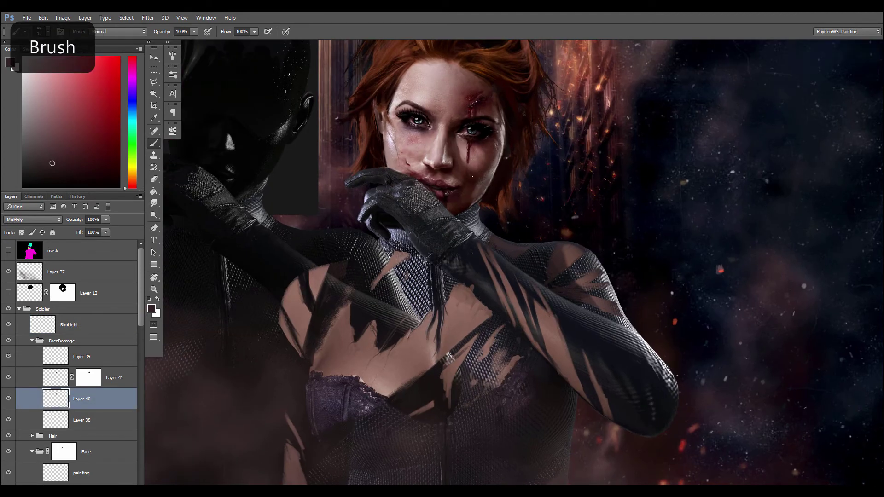
{"action": "left_click", "coordinate": [27, 357]}
{"action": "key", "text": "r"}
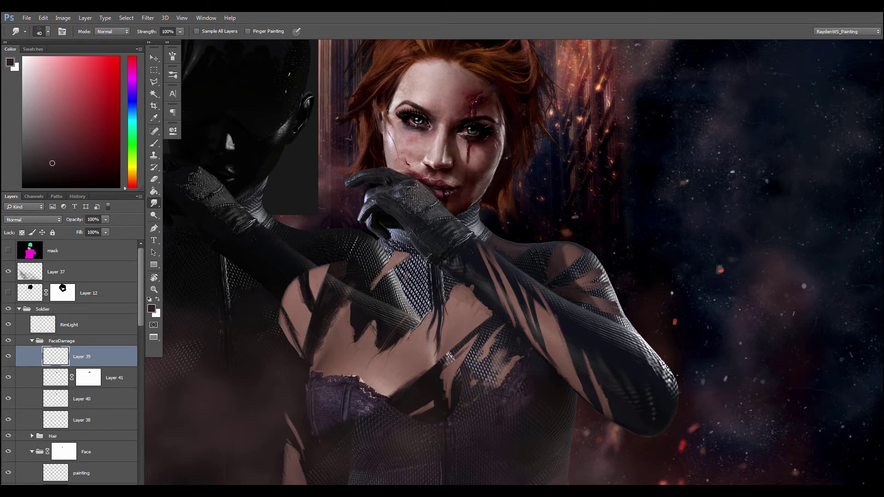
Step: Select Layer 40 in the FaceDamage group and sample a dark red from the blood below the eye as painting colour
{"action": "left_click", "coordinate": [84, 402]}
{"action": "key", "text": "ctrl+plus"}
{"action": "key", "text": "b"}
{"action": "left_click_drag", "start_coordinate": [433, 184], "coordinate": [443, 344]}
{"action": "left_click", "coordinate": [101, 160]}
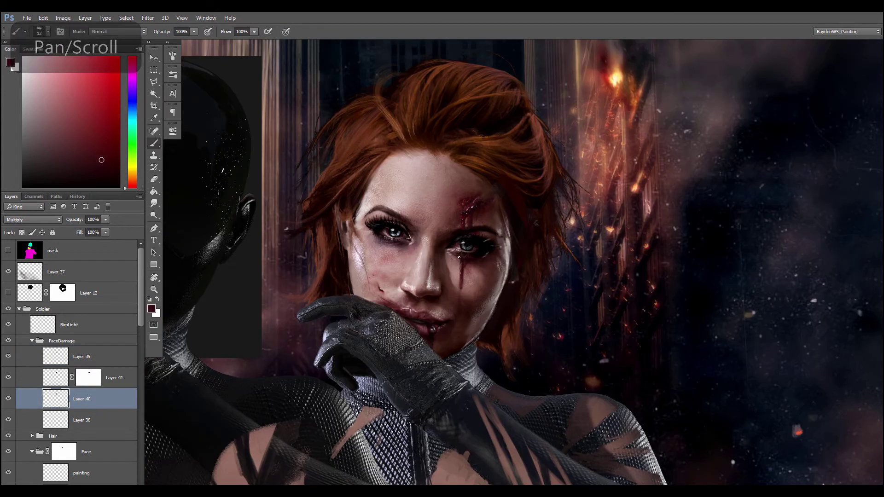
{"action": "left_click", "coordinate": [456, 261], "text": "alt"}
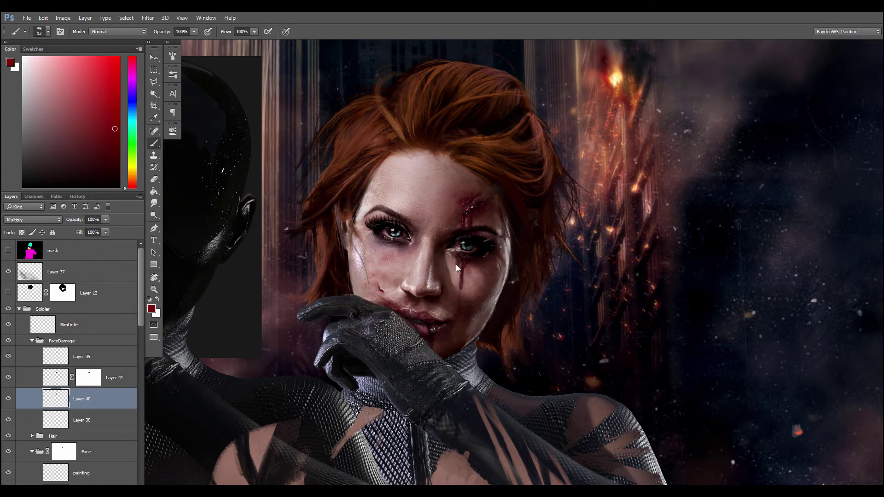
{"action": "key", "text": "r"}
{"action": "scroll", "coordinate": [458, 270], "scroll_direction": "down", "scroll_amount": 1}
{"action": "scroll", "coordinate": [456, 394], "scroll_direction": "down", "scroll_amount": 1}
{"action": "right_click", "coordinate": [428, 375]}
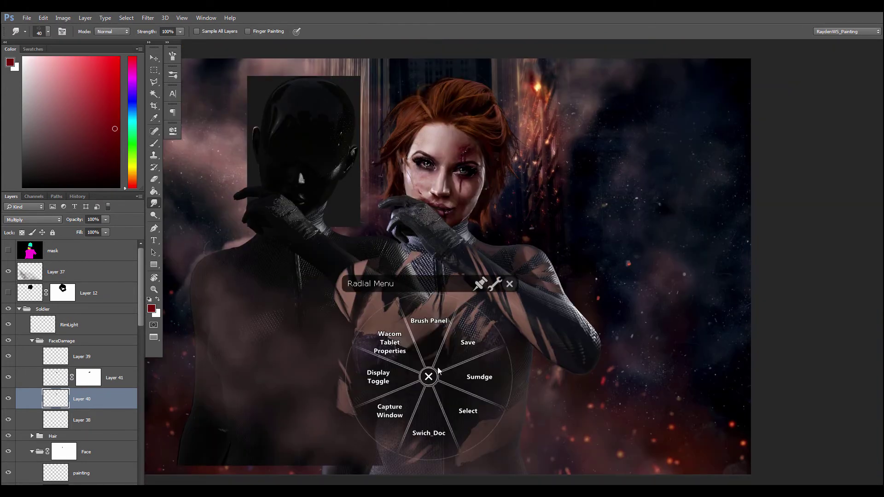
{"action": "left_click", "coordinate": [428, 375]}
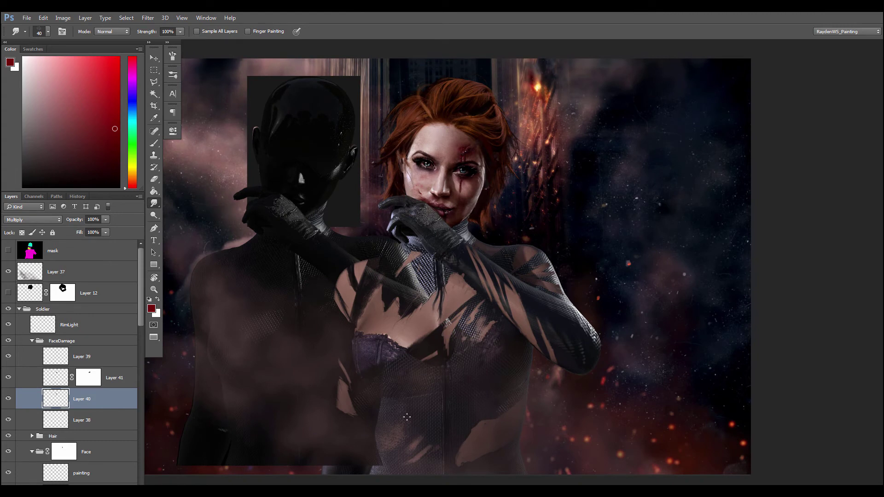
Step: Select the RimLight layer, set the painting colour to a pale pinkish white and check the eraser's tip settings
{"action": "left_click", "coordinate": [61, 325]}
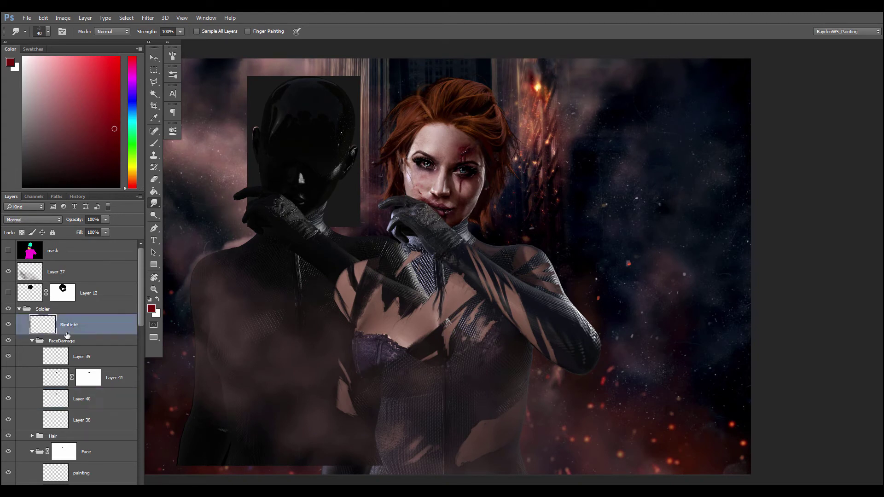
{"action": "key", "text": "b"}
{"action": "left_click_drag", "start_coordinate": [439, 274], "coordinate": [431, 333]}
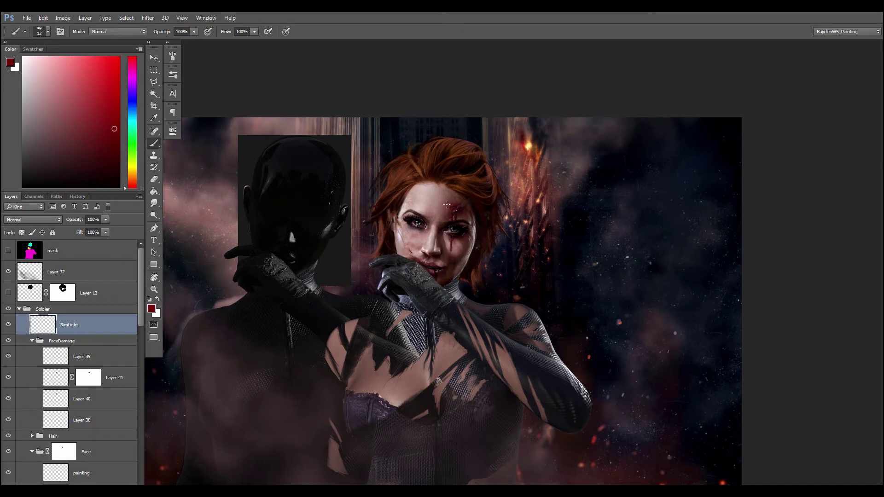
{"action": "left_click", "coordinate": [28, 61]}
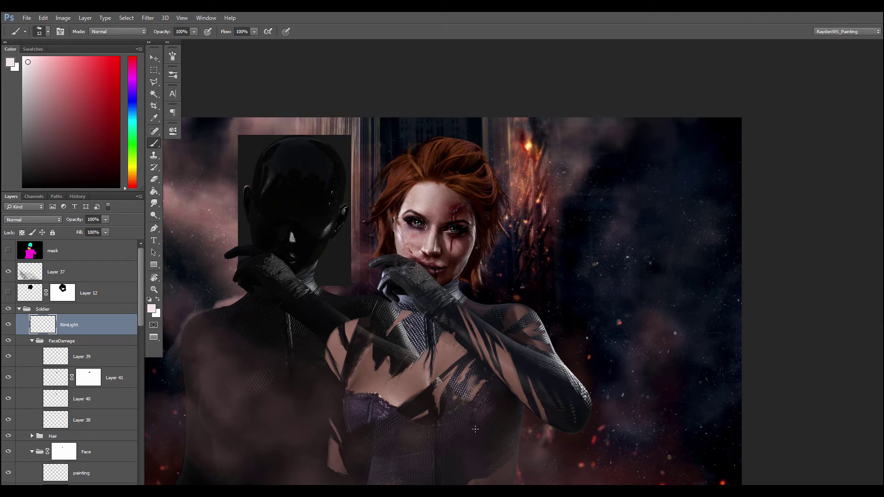
{"action": "key", "text": "ctrl+plus"}
{"action": "left_click_drag", "start_coordinate": [385, 226], "coordinate": [375, 271]}
{"action": "key", "text": "e"}
{"action": "right_click", "coordinate": [521, 249]}
{"action": "double_click", "coordinate": [530, 329]}
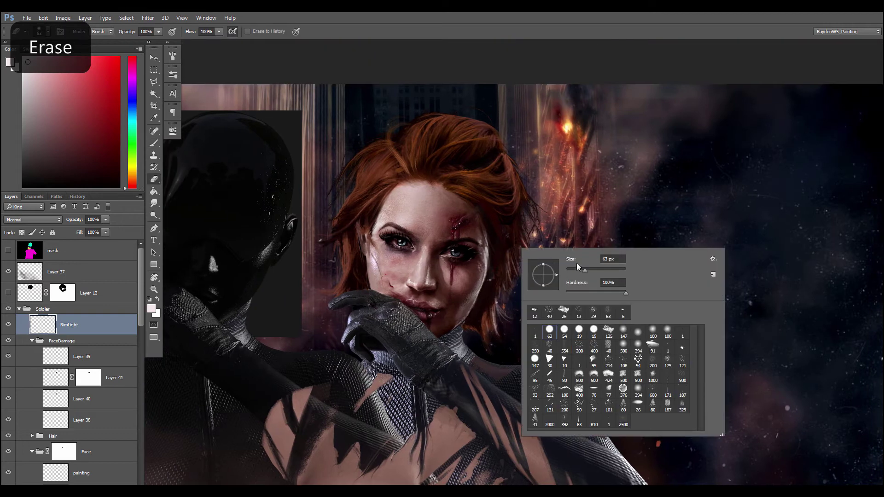
{"action": "key", "text": "b"}
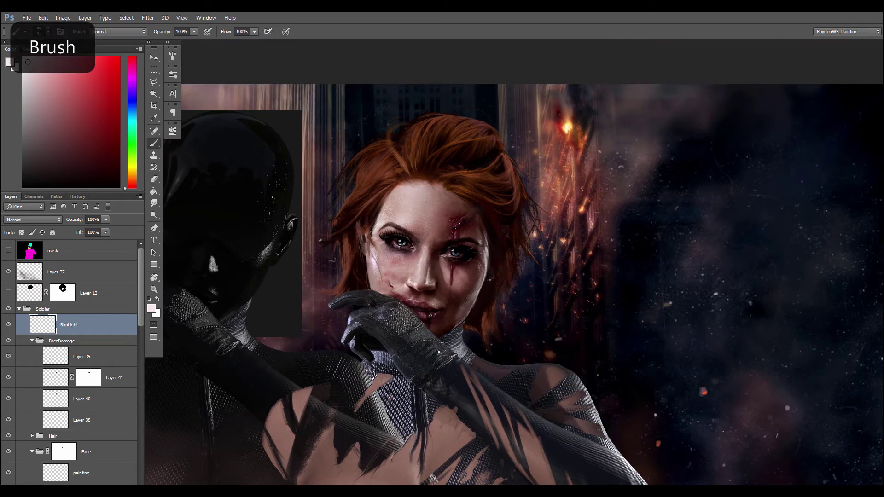
Step: Flip the canvas horizontally and paint a pale rim-light stroke along the hairline beside the forehead wound with the 12 px brush
{"action": "key", "text": "ctrl+shift+h"}
{"action": "key", "text": "space"}
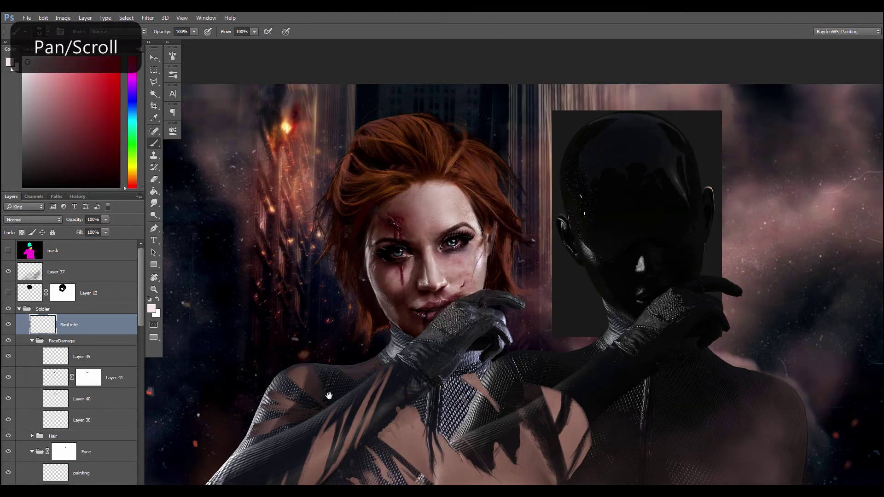
{"action": "left_click_drag", "start_coordinate": [328, 396], "coordinate": [384, 365]}
{"action": "key", "text": "ctrl+plus"}
{"action": "key", "text": "b"}
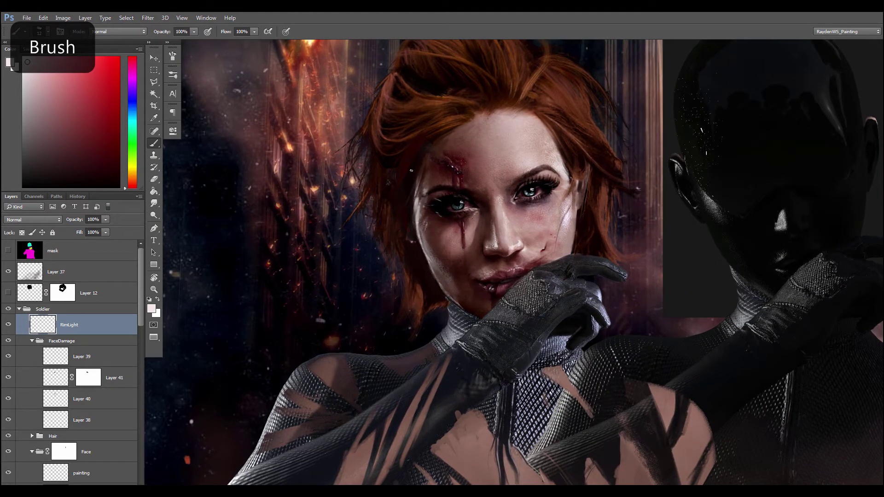
{"action": "left_click_drag", "start_coordinate": [428, 142], "coordinate": [403, 201]}
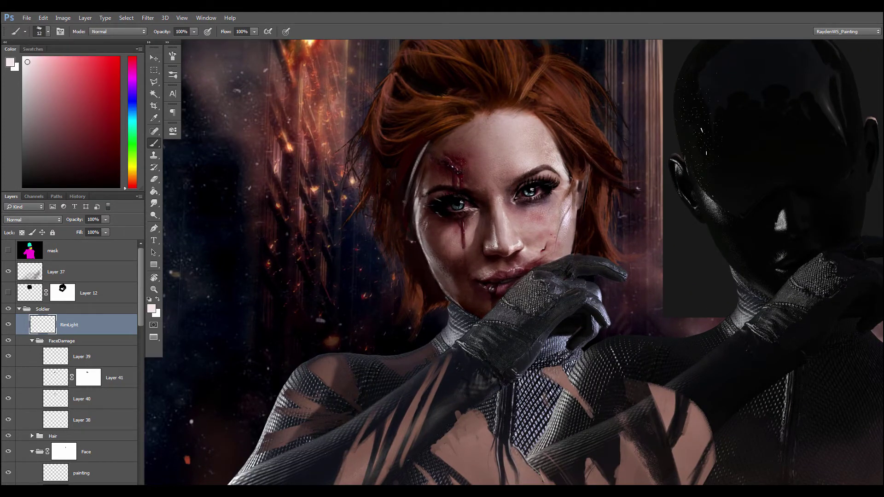
Step: Reduce the brush to 7 px and paint fine pale rim-light strands along the hair's outer edge on the wounded side
{"action": "right_click", "coordinate": [416, 180]}
{"action": "left_click_drag", "start_coordinate": [466, 211], "coordinate": [464, 211]}
{"action": "mouse_move", "coordinate": [428, 142]}
{"action": "left_mouse_down"}
{"action": "mouse_move", "coordinate": [411, 181]}
{"action": "mouse_move", "coordinate": [354, 212]}
{"action": "left_mouse_up"}
{"action": "left_click_drag", "start_coordinate": [373, 182], "coordinate": [350, 217]}
{"action": "left_click_drag", "start_coordinate": [371, 108], "coordinate": [352, 181]}
{"action": "mouse_move", "coordinate": [361, 131]}
{"action": "left_mouse_down"}
{"action": "mouse_move", "coordinate": [352, 161]}
{"action": "mouse_move", "coordinate": [357, 153]}
{"action": "left_mouse_up"}
{"action": "mouse_move", "coordinate": [378, 101]}
{"action": "left_mouse_down"}
{"action": "mouse_move", "coordinate": [379, 127]}
{"action": "mouse_move", "coordinate": [392, 141]}
{"action": "mouse_move", "coordinate": [377, 98]}
{"action": "mouse_move", "coordinate": [375, 112]}
{"action": "mouse_move", "coordinate": [370, 104]}
{"action": "mouse_move", "coordinate": [382, 151]}
{"action": "mouse_move", "coordinate": [374, 129]}
{"action": "left_mouse_up"}
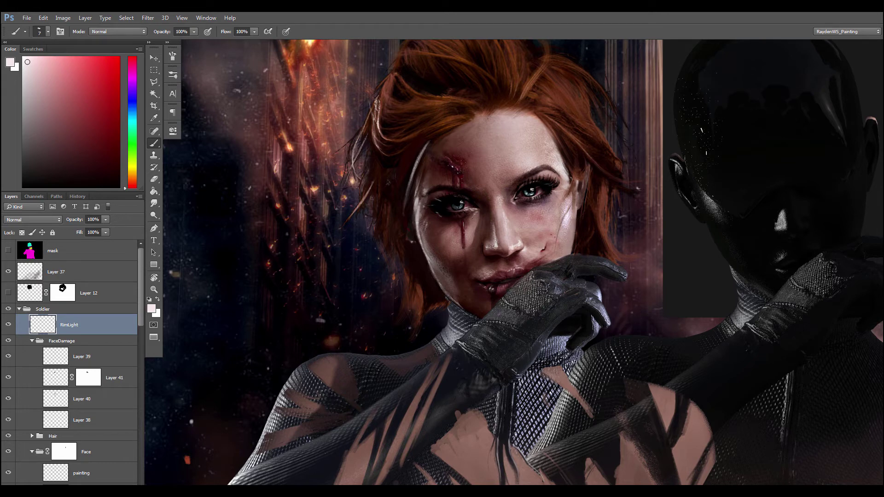
{"action": "left_click_drag", "start_coordinate": [380, 126], "coordinate": [397, 129]}
{"action": "mouse_move", "coordinate": [382, 97]}
{"action": "left_mouse_down"}
{"action": "mouse_move", "coordinate": [390, 72]}
{"action": "mouse_move", "coordinate": [389, 107]}
{"action": "mouse_move", "coordinate": [379, 102]}
{"action": "mouse_move", "coordinate": [368, 125]}
{"action": "mouse_move", "coordinate": [372, 117]}
{"action": "mouse_move", "coordinate": [364, 168]}
{"action": "left_mouse_up"}
{"action": "mouse_move", "coordinate": [371, 156]}
{"action": "left_mouse_down"}
{"action": "mouse_move", "coordinate": [361, 183]}
{"action": "mouse_move", "coordinate": [375, 201]}
{"action": "mouse_move", "coordinate": [363, 234]}
{"action": "mouse_move", "coordinate": [373, 237]}
{"action": "mouse_move", "coordinate": [382, 204]}
{"action": "mouse_move", "coordinate": [376, 223]}
{"action": "mouse_move", "coordinate": [389, 217]}
{"action": "mouse_move", "coordinate": [384, 251]}
{"action": "left_mouse_up"}
{"action": "left_click_drag", "start_coordinate": [377, 167], "coordinate": [376, 202]}
Step: Adjust the eraser size and add short rim-light strands to the hair beside the wounded side of the face
{"action": "key", "text": "e"}
{"action": "right_click", "coordinate": [378, 160]}
{"action": "left_click_drag", "start_coordinate": [430, 188], "coordinate": [433, 189]}
{"action": "key", "text": "Return"}
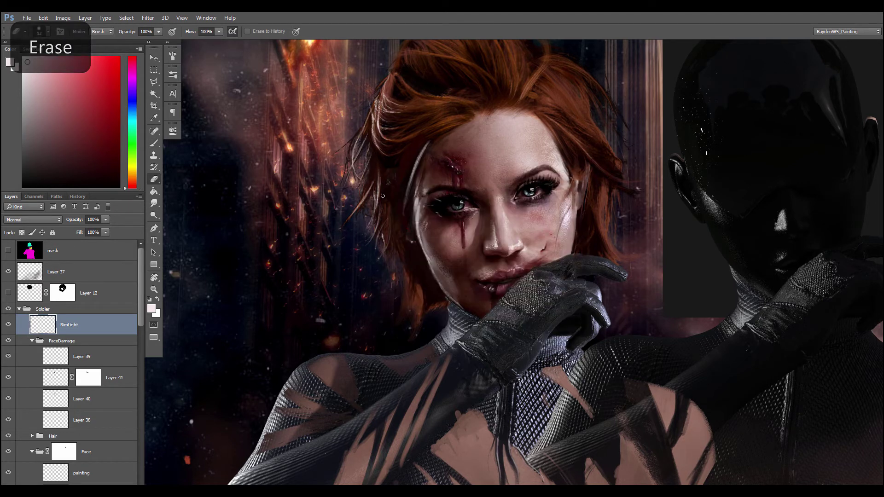
{"action": "key", "text": "b"}
{"action": "left_click_drag", "start_coordinate": [381, 171], "coordinate": [376, 204]}
{"action": "left_click_drag", "start_coordinate": [377, 182], "coordinate": [375, 203]}
{"action": "key", "text": "r"}
{"action": "key", "text": "b"}
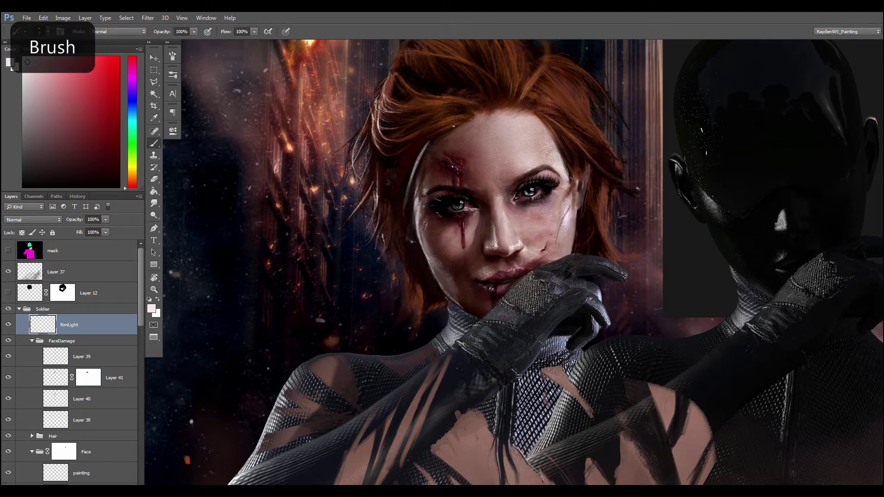
{"action": "key", "text": "r"}
{"action": "left_click_drag", "start_coordinate": [215, 283], "coordinate": [306, 93]}
{"action": "key", "text": "b"}
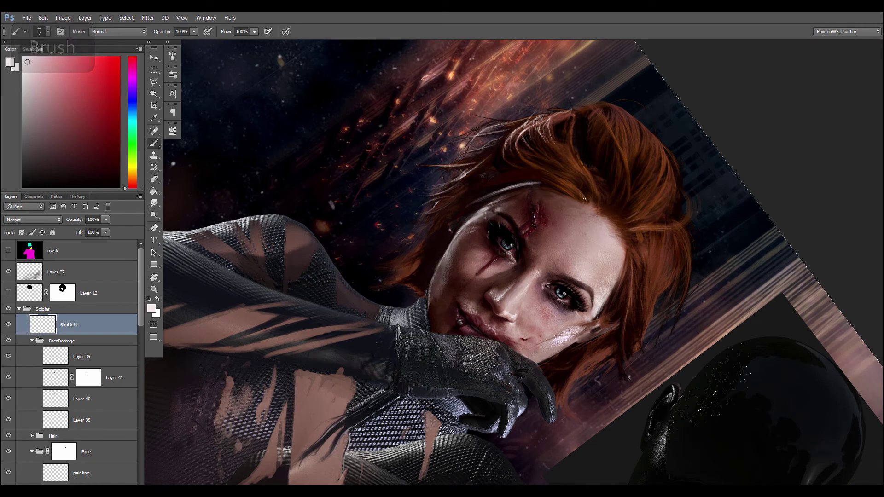
{"action": "key", "text": "ctrl+minus"}
{"action": "key", "text": "ctrl+minus"}
{"action": "key", "text": "ctrl+minus"}
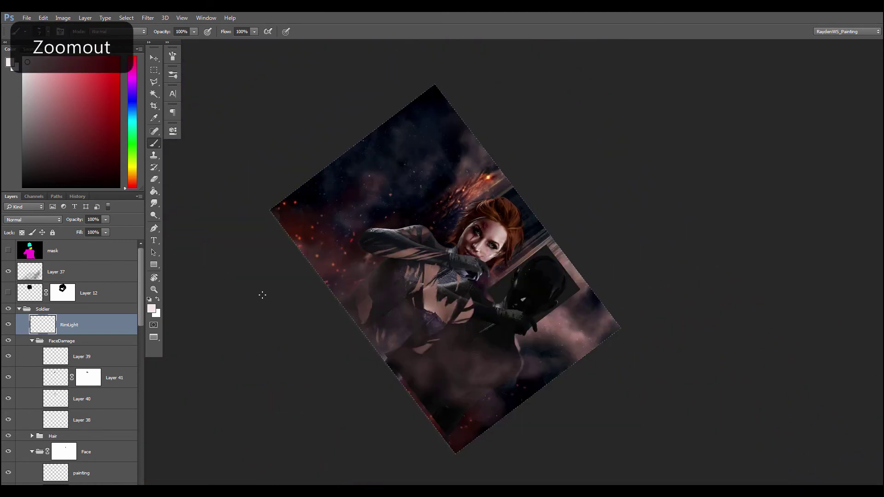
{"action": "key", "text": "r"}
{"action": "key", "text": "Escape"}
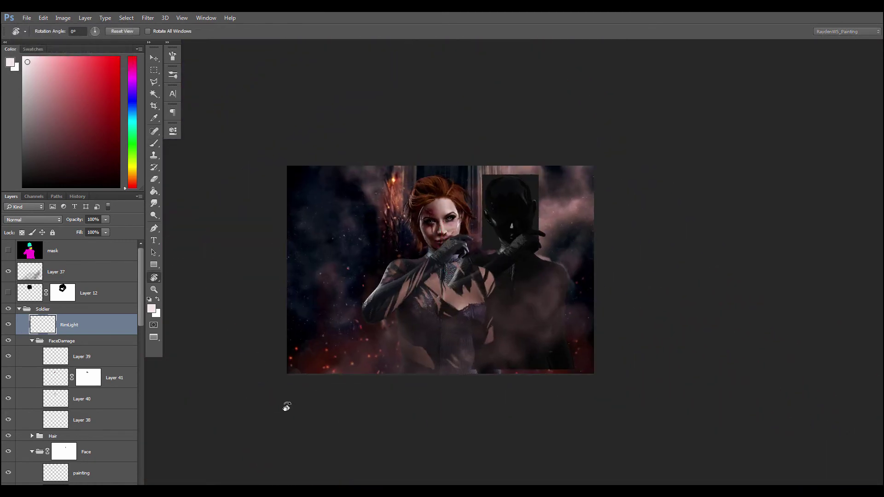
Step: Expand the Hair group and add a new empty layer directly above Layer 10
{"action": "left_click", "coordinate": [32, 436]}
{"action": "left_click", "coordinate": [75, 454]}
{"action": "left_click", "coordinate": [52, 474]}
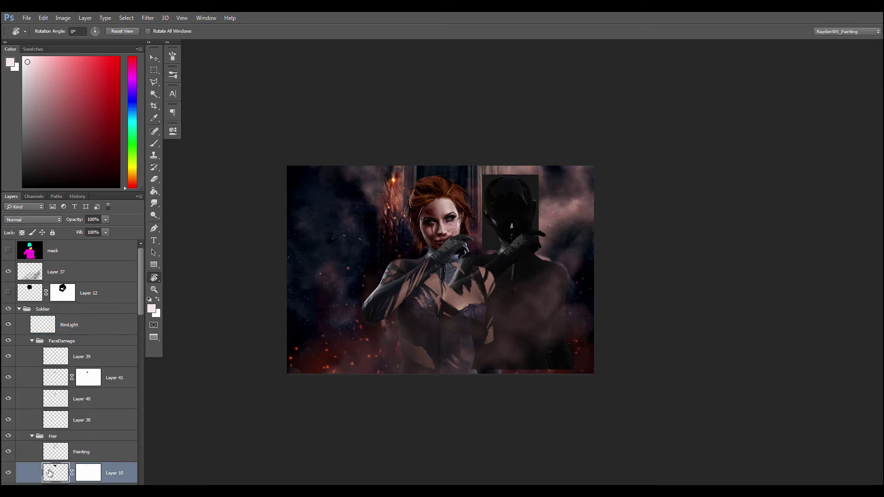
{"action": "left_click", "coordinate": [54, 458]}
{"action": "left_click", "coordinate": [62, 471]}
{"action": "key", "text": "ctrl+alt+shift+n"}
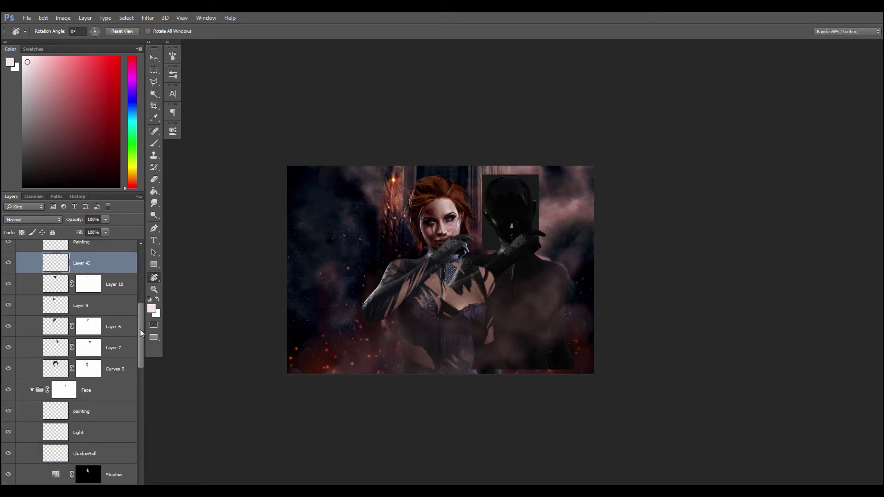
Step: Rename the new hair layer as colorDodge and set its blend mode to Color Dodge
{"action": "left_click_drag", "start_coordinate": [140, 330], "coordinate": [140, 314]}
{"action": "double_click", "coordinate": [87, 322]}
{"action": "type", "text": "colorDodge"}
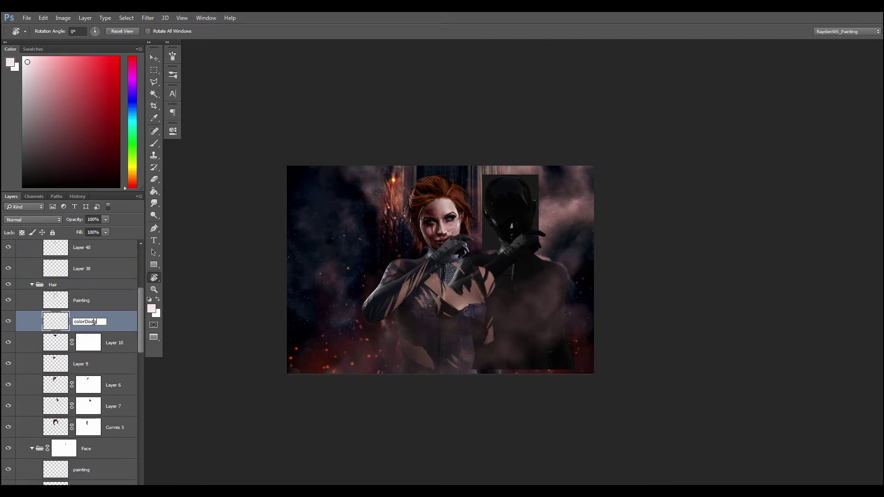
{"action": "key", "text": "Return"}
{"action": "left_click", "coordinate": [30, 220]}
{"action": "left_click", "coordinate": [26, 289]}
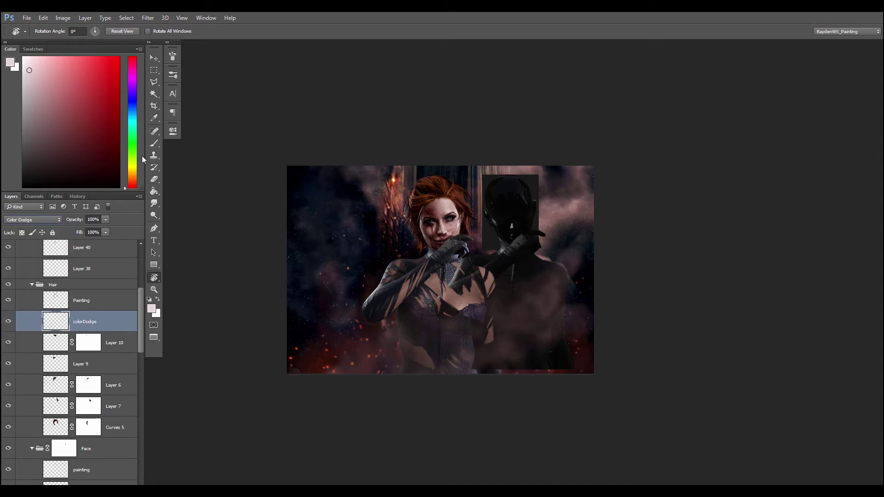
Step: Hide the dark rendered reference head and body beside the woman
{"action": "key", "text": "ctrl+plus"}
{"action": "left_click_drag", "start_coordinate": [140, 329], "coordinate": [140, 265]}
{"action": "left_click", "coordinate": [9, 313]}
{"action": "left_click", "coordinate": [9, 355]}
{"action": "scroll", "coordinate": [81, 334], "scroll_direction": "down", "scroll_amount": 3}
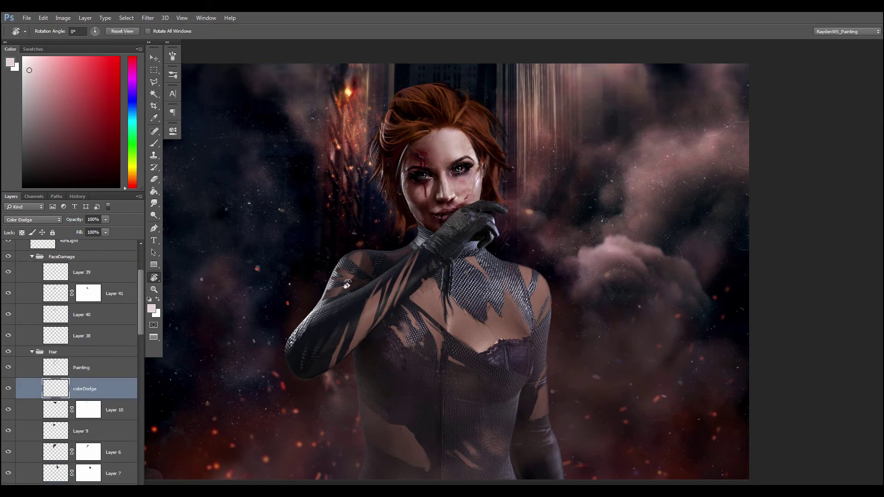
Step: Sample a reddish brown from the woman's hair as the brush colour
{"action": "key", "text": "ctrl+plus"}
{"action": "left_click_drag", "start_coordinate": [414, 313], "coordinate": [427, 391]}
{"action": "left_click_drag", "start_coordinate": [426, 265], "coordinate": [408, 350]}
{"action": "key", "text": "ctrl+plus"}
{"action": "key", "text": "b"}
{"action": "left_click", "coordinate": [435, 192], "text": "alt"}
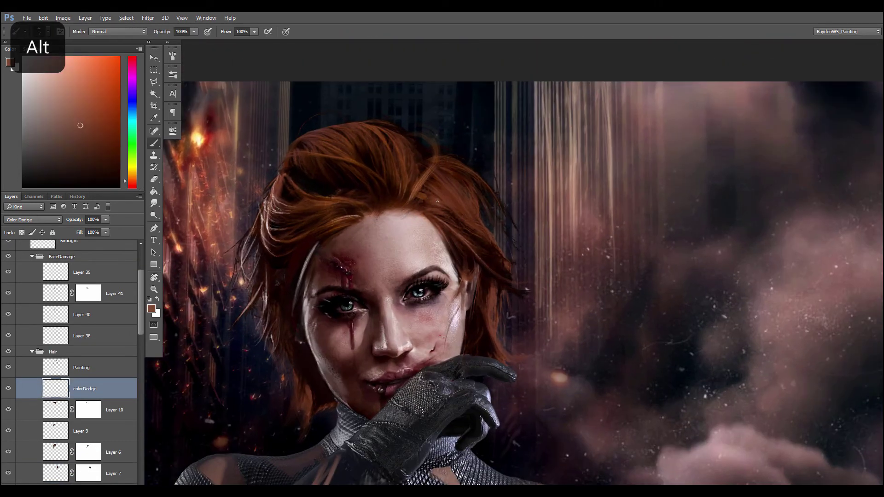
Step: Set the new hair layer's blend mode to Screen and rename it as HighLight
{"action": "left_click", "coordinate": [32, 219]}
{"action": "left_click", "coordinate": [21, 281]}
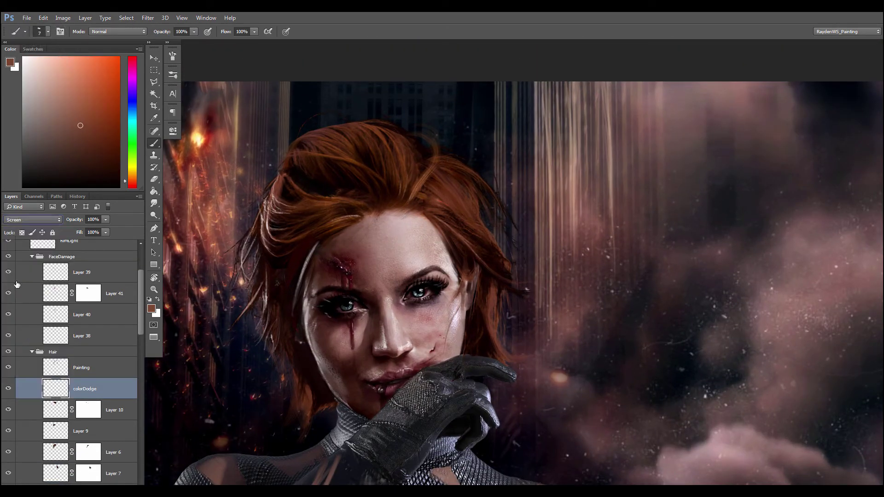
{"action": "double_click", "coordinate": [84, 389]}
{"action": "type", "text": "HighLight"}
{"action": "key", "text": "Return"}
{"action": "key", "text": "b"}
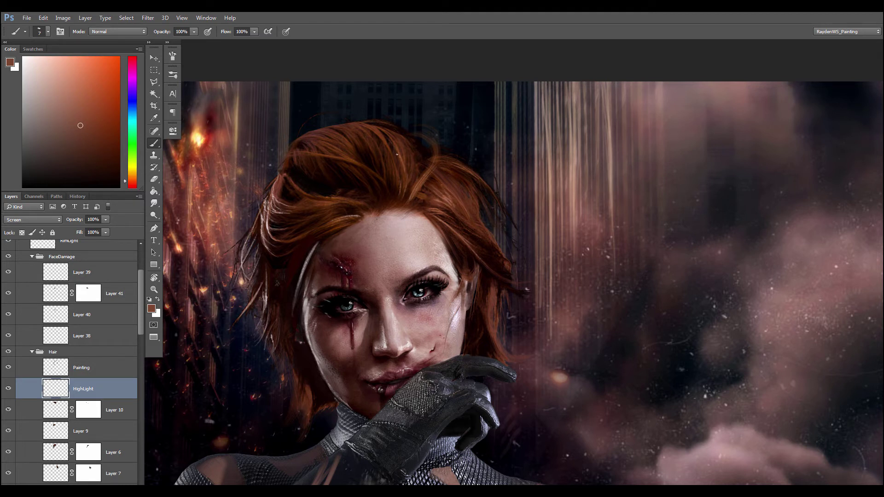
Step: Pick a lighter salmon tone and paint highlight strands across the top and both sides of the hair
{"action": "left_click", "coordinate": [58, 94]}
{"action": "left_click_drag", "start_coordinate": [414, 160], "coordinate": [410, 169]}
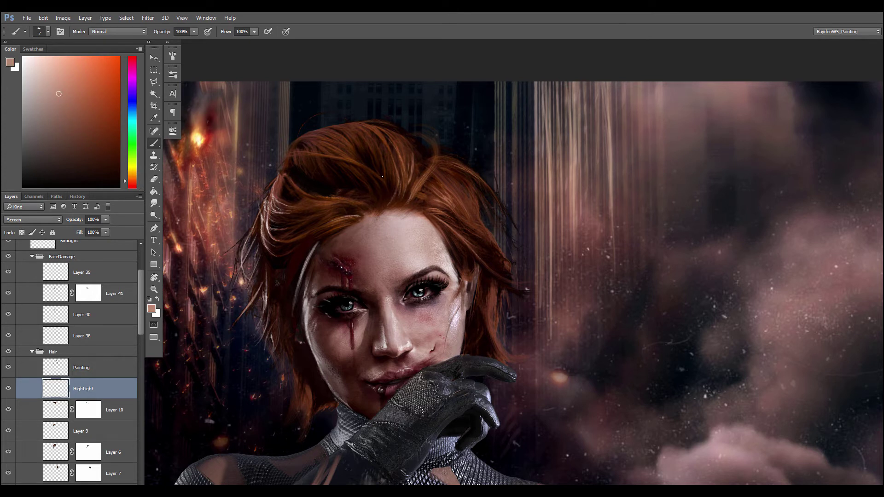
{"action": "left_click_drag", "start_coordinate": [396, 173], "coordinate": [398, 187]}
{"action": "left_click_drag", "start_coordinate": [376, 173], "coordinate": [331, 157]}
{"action": "left_click_drag", "start_coordinate": [338, 160], "coordinate": [308, 183]}
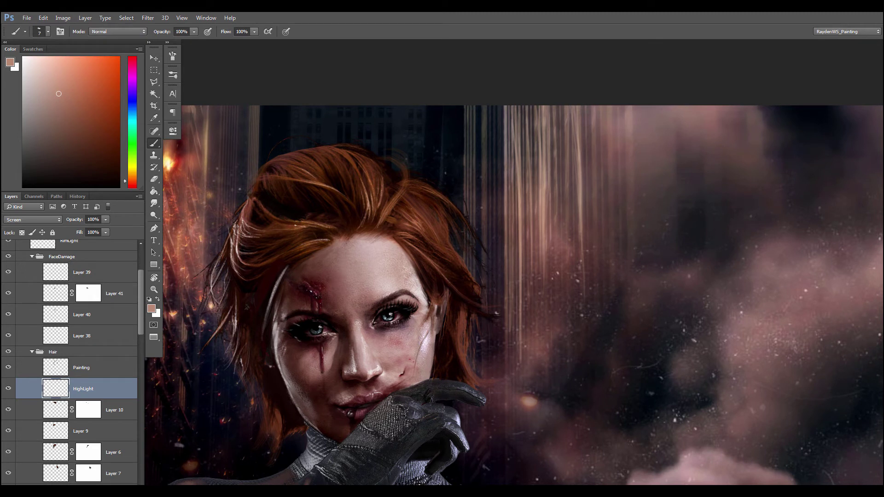
{"action": "left_click_drag", "start_coordinate": [419, 204], "coordinate": [436, 228]}
{"action": "key", "text": "ctrl+minus"}
{"action": "key", "text": "ctrl+minus"}
{"action": "key", "text": "ctrl+minus"}
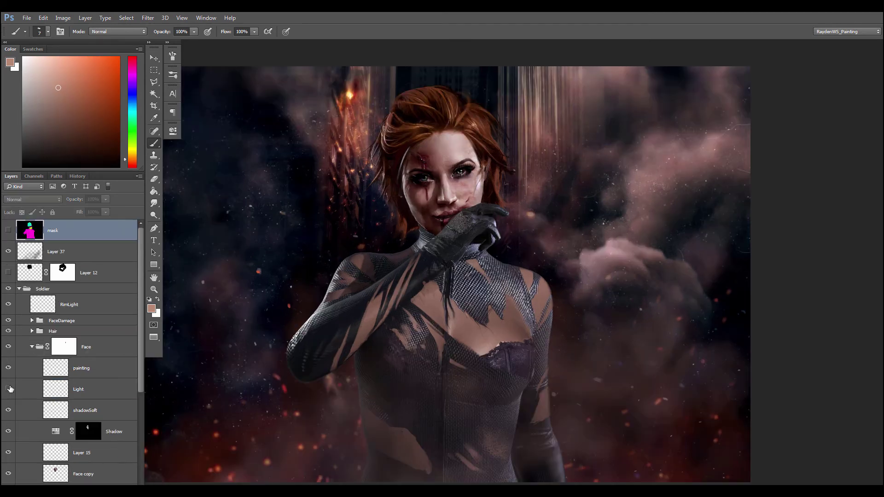
Step: Add a new layer above RimLight, set its blend mode to Color Dodge and pick a near-white pink brush colour
{"action": "left_click", "coordinate": [45, 309]}
{"action": "key", "text": "ctrl+plus"}
{"action": "key", "text": "ctrl+plus"}
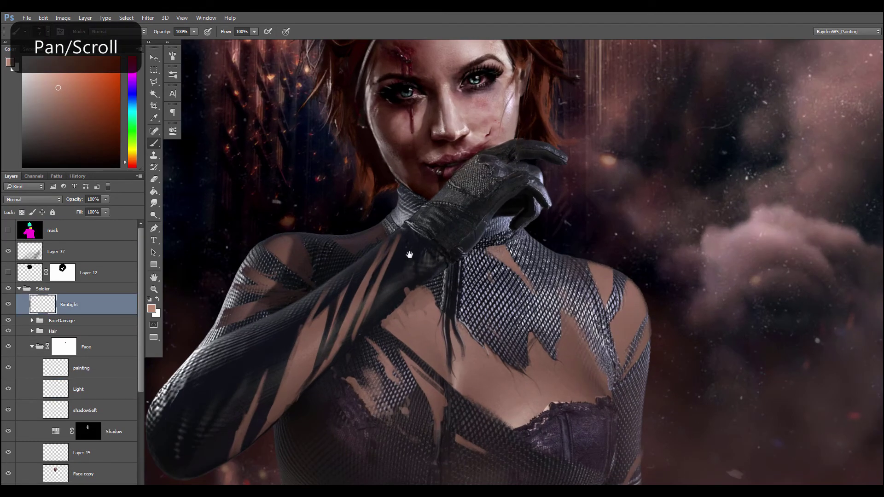
{"action": "left_click_drag", "start_coordinate": [408, 254], "coordinate": [389, 407]}
{"action": "key", "text": "ctrl+plus"}
{"action": "left_click_drag", "start_coordinate": [424, 241], "coordinate": [403, 302]}
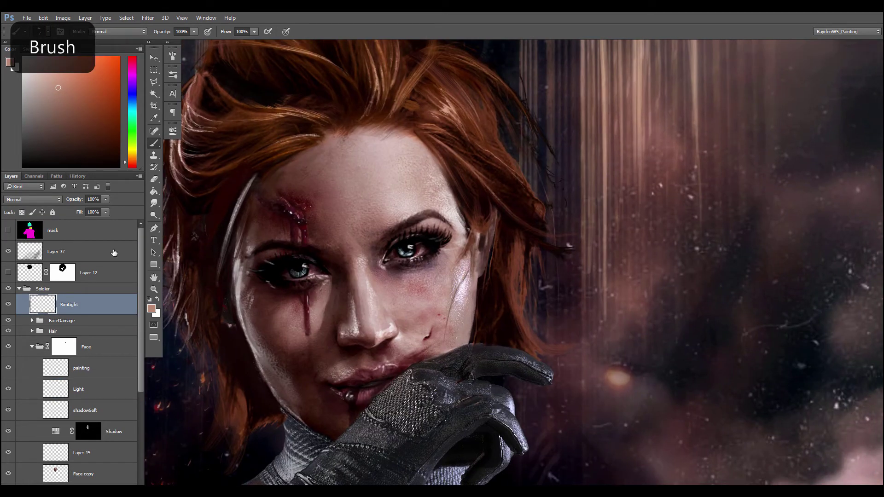
{"action": "left_click", "coordinate": [117, 488]}
{"action": "left_click", "coordinate": [23, 201]}
{"action": "left_click", "coordinate": [17, 268]}
{"action": "left_click", "coordinate": [28, 61]}
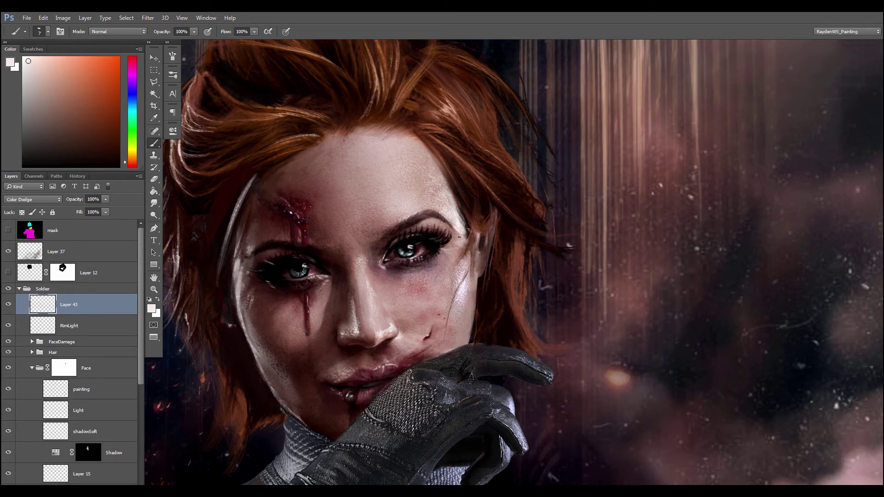
{"action": "key", "text": "ctrl+minus"}
{"action": "key", "text": "ctrl+minus"}
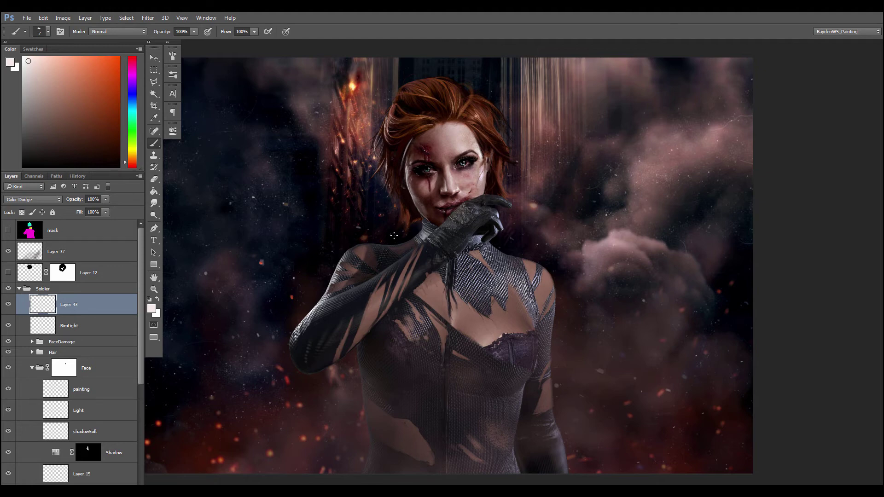
{"action": "left_click", "coordinate": [406, 282], "text": "ctrl"}
{"action": "mouse_move", "coordinate": [406, 282]}
{"action": "left_mouse_down"}
{"action": "mouse_move", "coordinate": [345, 408]}
{"action": "mouse_move", "coordinate": [333, 454]}
{"action": "left_mouse_up"}
{"action": "left_click", "coordinate": [426, 237], "text": "ctrl"}
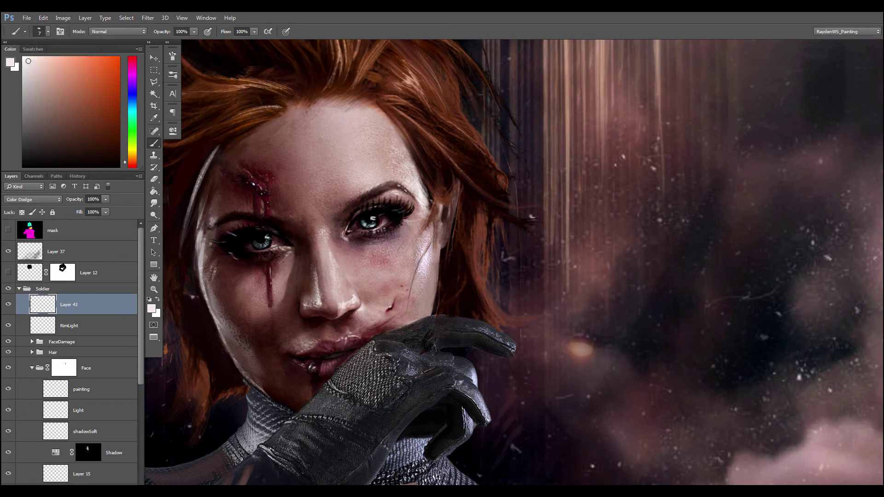
{"action": "right_click", "coordinate": [402, 215]}
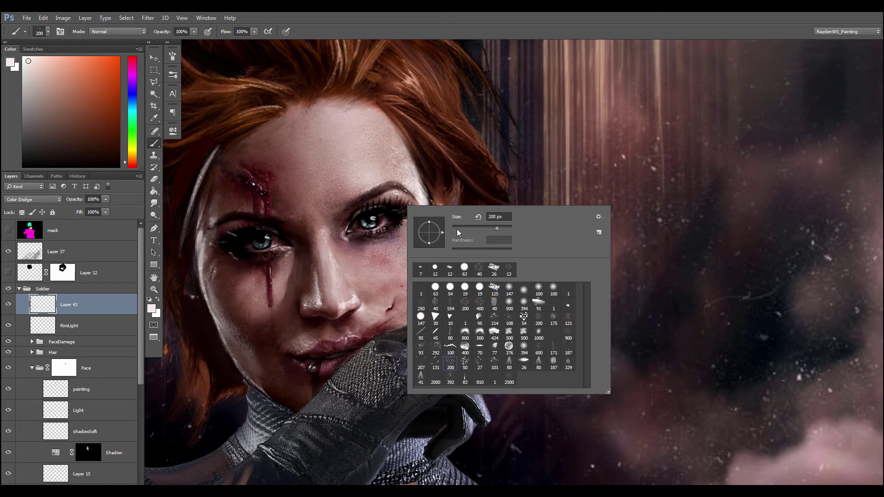
{"action": "left_click_drag", "start_coordinate": [455, 228], "coordinate": [460, 231]}
{"action": "left_click_drag", "start_coordinate": [394, 181], "coordinate": [401, 186]}
{"action": "key", "text": "ctrl+alt+z"}
{"action": "right_click", "coordinate": [407, 236]}
{"action": "key", "text": "Escape"}
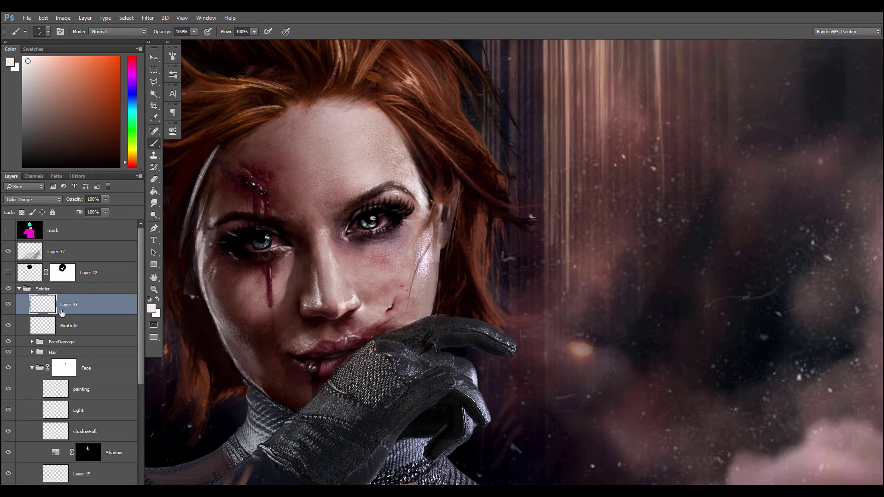
Step: On the RimLight layer, paint fine eyebrow hairs with a 6 px brush, using dark brow and skin tones sampled from the face
{"action": "left_click", "coordinate": [65, 328]}
{"action": "left_click", "coordinate": [384, 187], "text": "alt"}
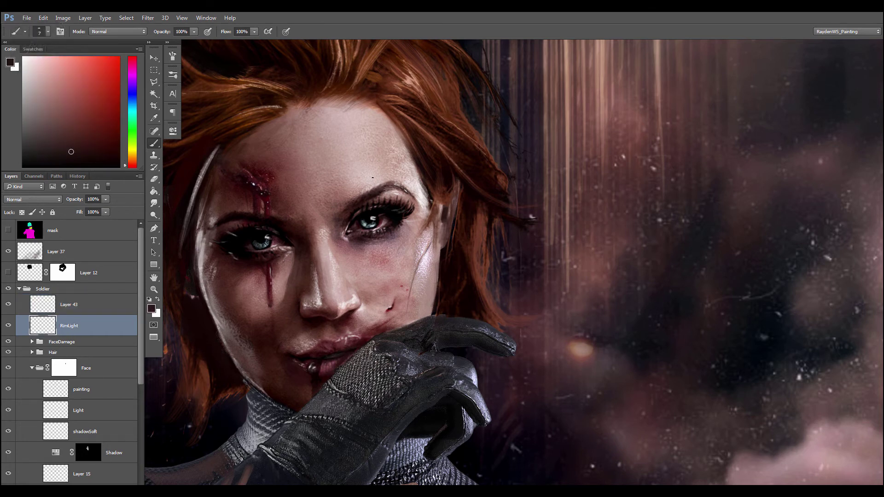
{"action": "left_click", "coordinate": [378, 180], "text": "alt"}
{"action": "right_click", "coordinate": [371, 183]}
{"action": "type", "text": "6"}
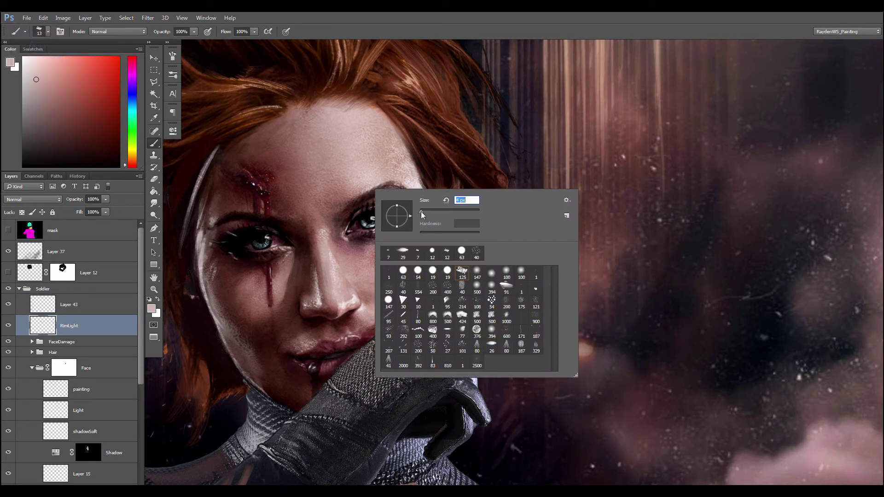
{"action": "key", "text": "Return"}
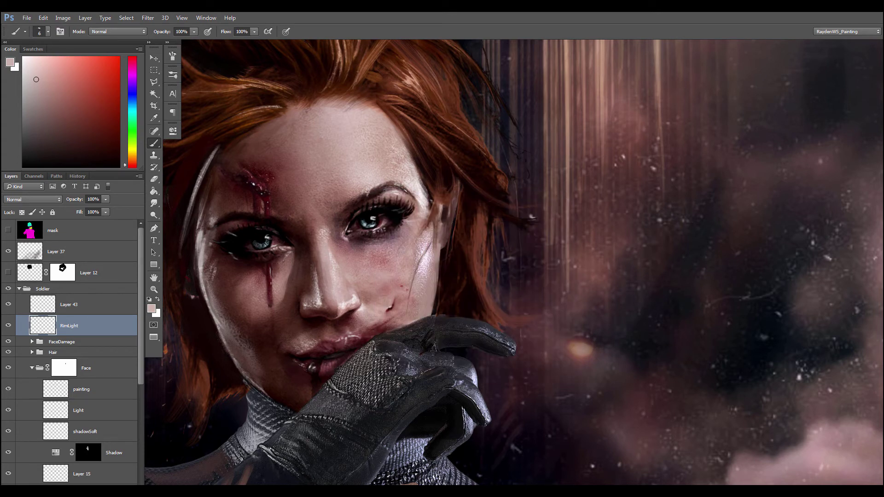
{"action": "left_click", "coordinate": [369, 193], "text": "alt"}
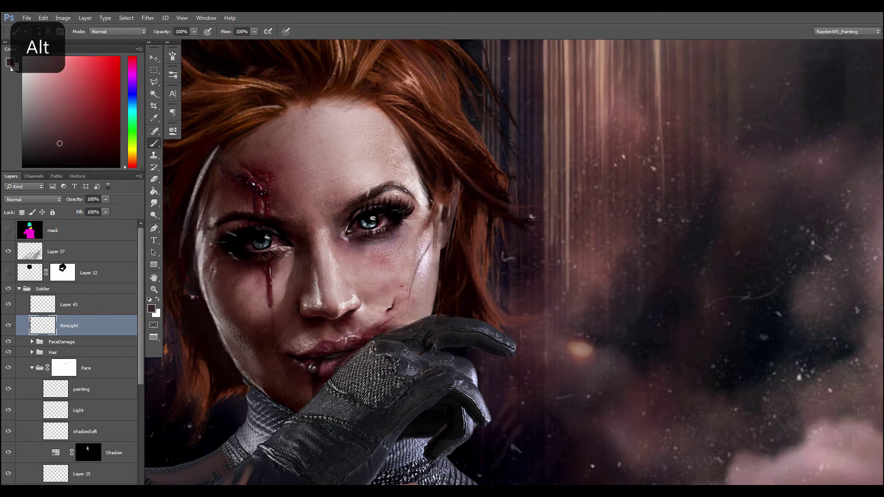
{"action": "left_click", "coordinate": [367, 197], "text": "alt"}
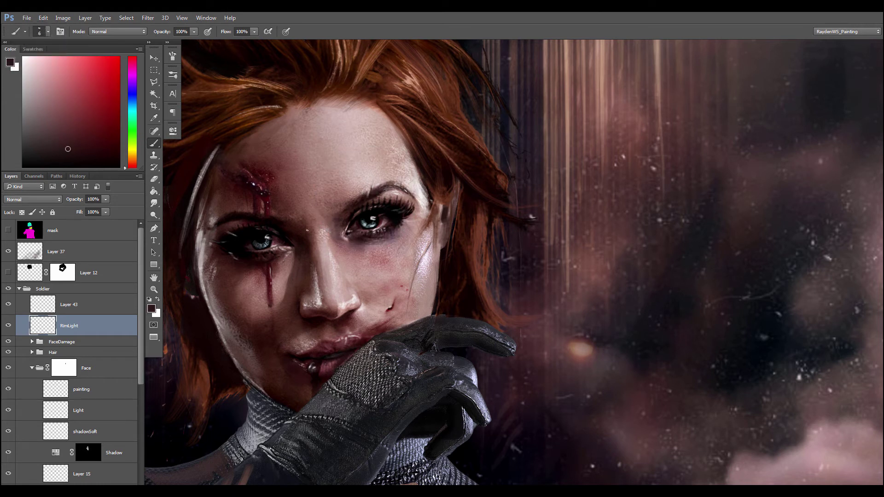
{"action": "left_click", "coordinate": [352, 217], "text": "alt"}
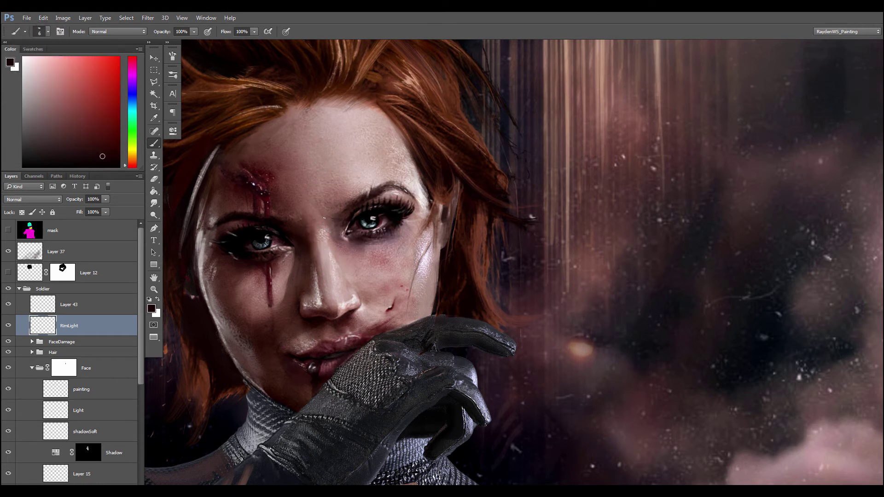
{"action": "left_click", "coordinate": [327, 219], "text": "alt"}
Step: Erase excess paint at the eyebrow's inner end and sample colours beside the brow for touching it up
{"action": "key", "text": "ctrl+minus"}
{"action": "key", "text": "ctrl+plus"}
{"action": "key", "text": "e"}
{"action": "left_click", "coordinate": [336, 218]}
{"action": "key", "text": "b"}
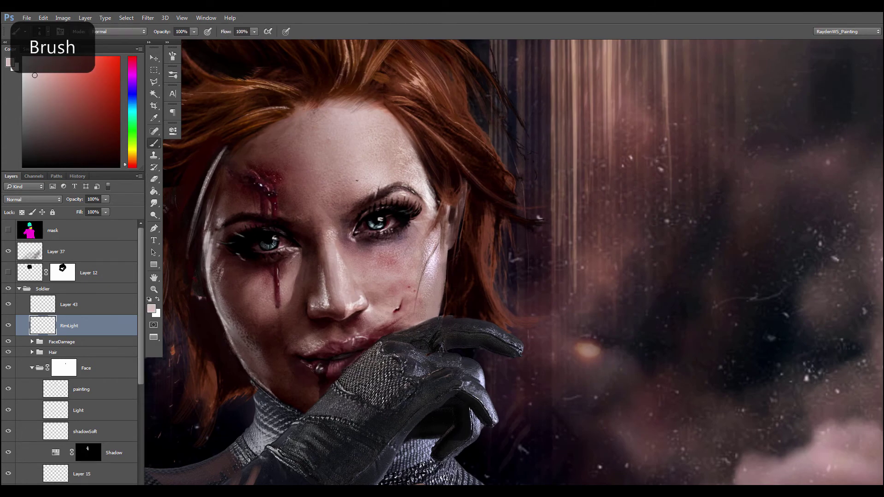
{"action": "left_click", "coordinate": [375, 194], "text": "alt"}
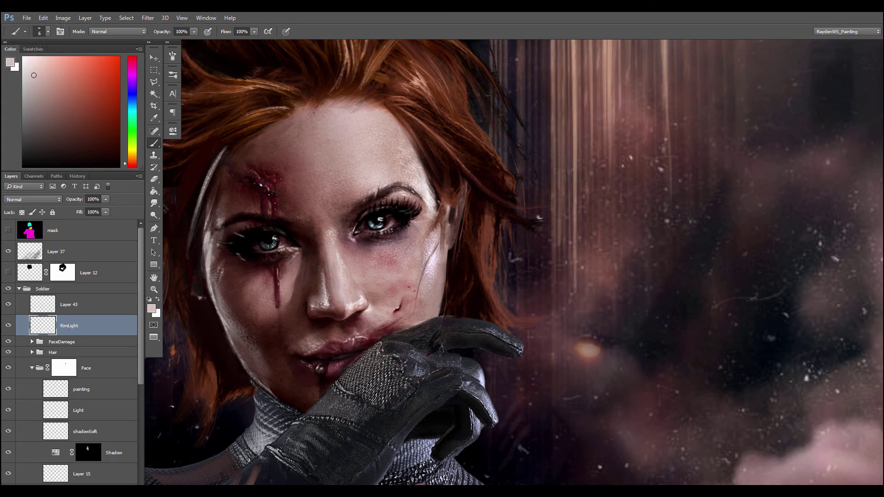
Step: Make Layer 43 active and open the two stock photos of clay splatters on white from the Azureus Work Files folder
{"action": "left_click", "coordinate": [65, 304]}
{"action": "key", "text": "ctrl+o"}
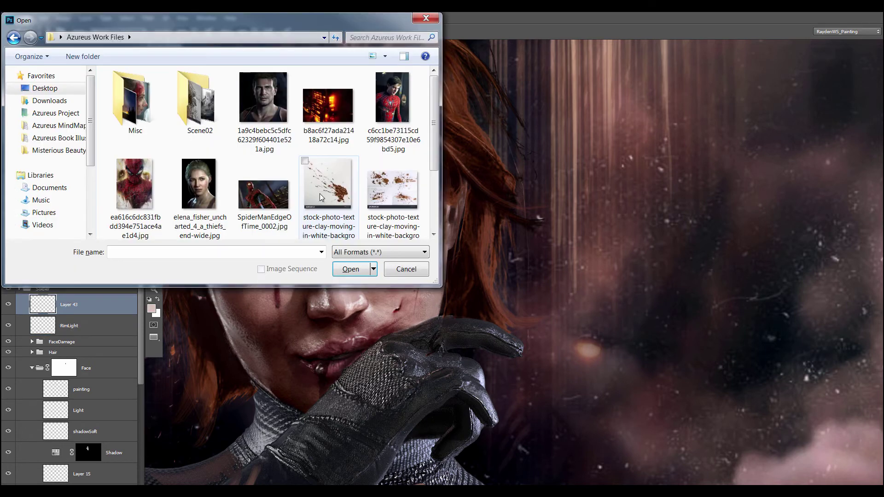
{"action": "left_click", "coordinate": [329, 166]}
{"action": "left_click", "coordinate": [393, 166], "text": "ctrl"}
{"action": "scroll", "coordinate": [434, 185], "scroll_direction": "down", "scroll_amount": 2}
{"action": "left_click", "coordinate": [350, 269]}
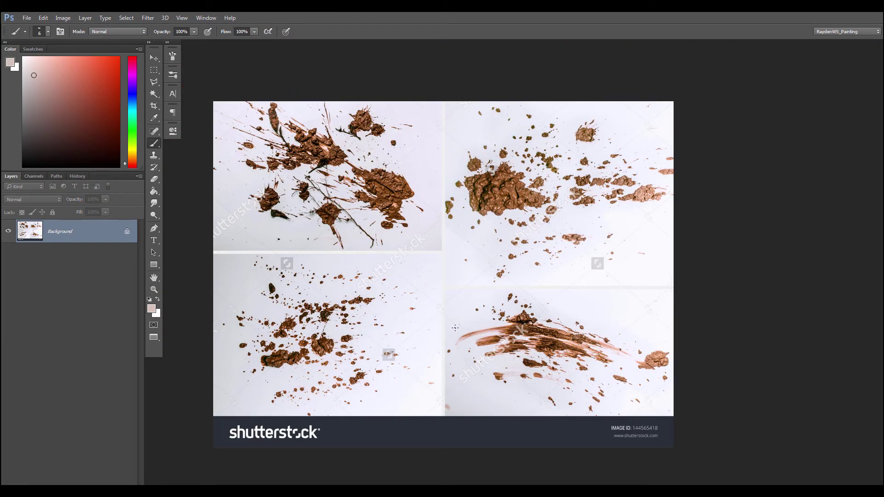
Step: Outline the lower-right clay smear with the Polygonal Lasso and paste it into the portrait as a new layer above Layer 43
{"action": "key", "text": "l"}
{"action": "left_click", "coordinate": [544, 315]}
{"action": "left_click", "coordinate": [581, 318]}
{"action": "left_click", "coordinate": [621, 335]}
{"action": "left_click", "coordinate": [630, 352]}
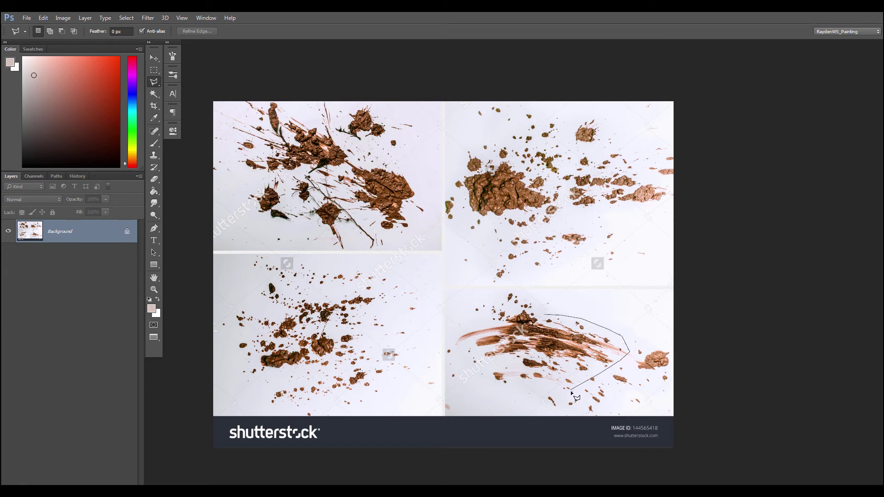
{"action": "left_click", "coordinate": [568, 393]}
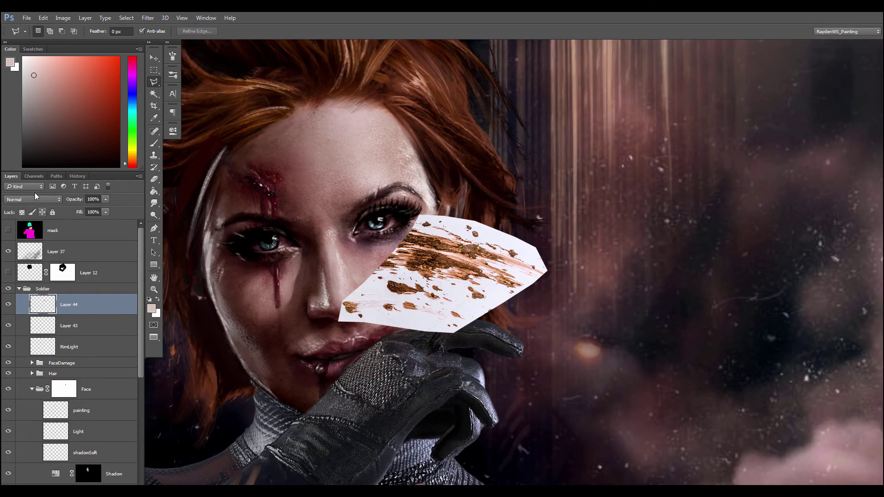
Step: Set the clay layer's blend mode to Multiply, rotate it about 84° and place it over the woman's forehead
{"action": "left_click", "coordinate": [32, 199]}
{"action": "left_click", "coordinate": [19, 231]}
{"action": "key", "text": "ctrl+t"}
{"action": "left_click_drag", "start_coordinate": [314, 302], "coordinate": [296, 216]}
{"action": "left_click_drag", "start_coordinate": [324, 359], "coordinate": [383, 354]}
{"action": "left_click_drag", "start_coordinate": [375, 283], "coordinate": [369, 220]}
{"action": "left_click_drag", "start_coordinate": [365, 288], "coordinate": [333, 287]}
{"action": "left_click_drag", "start_coordinate": [381, 257], "coordinate": [395, 258]}
{"action": "left_click_drag", "start_coordinate": [311, 264], "coordinate": [285, 226]}
{"action": "left_click_drag", "start_coordinate": [341, 233], "coordinate": [294, 250]}
{"action": "left_click_drag", "start_coordinate": [271, 258], "coordinate": [249, 241]}
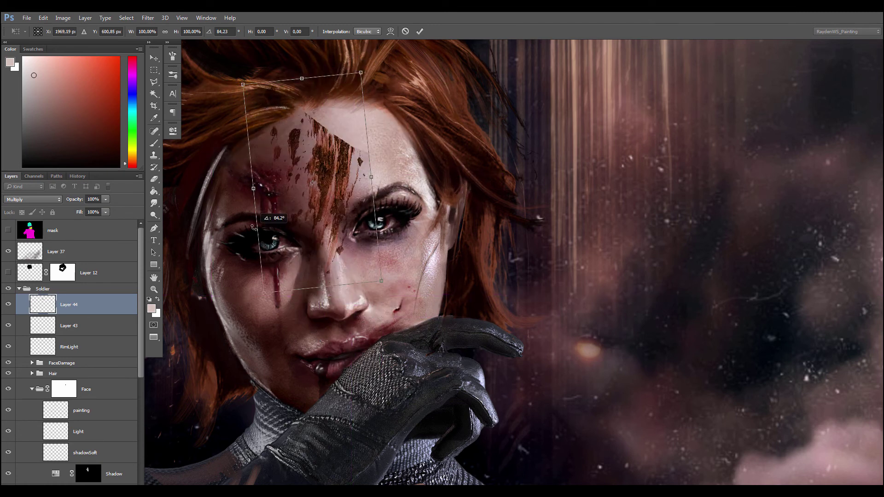
{"action": "left_click_drag", "start_coordinate": [300, 251], "coordinate": [313, 241]}
{"action": "key", "text": "Return"}
Step: Erase along the straight cut edge of the clay smear on the forehead with a textured splatter eraser
{"action": "key", "text": "e"}
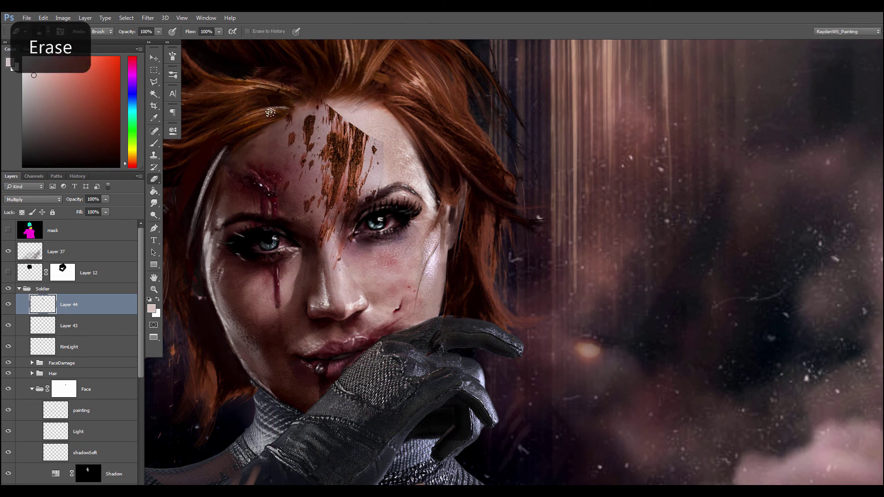
{"action": "right_click", "coordinate": [272, 151]}
{"action": "key", "text": "Return"}
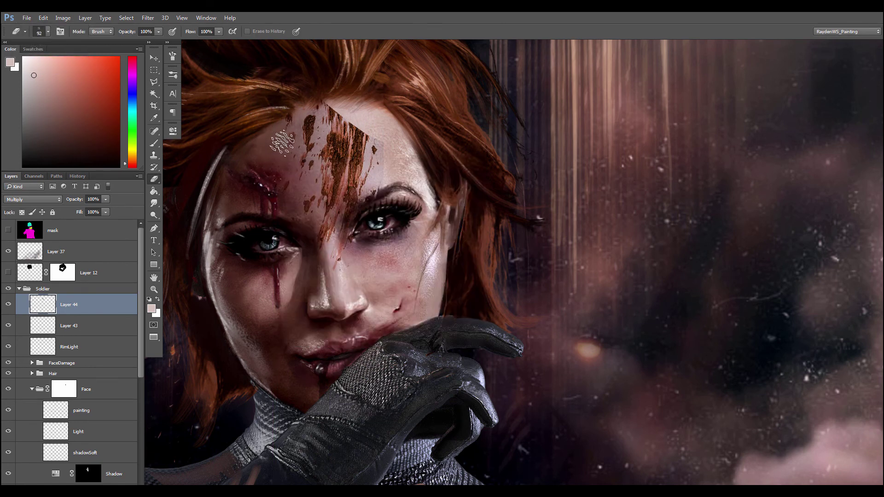
{"action": "left_click_drag", "start_coordinate": [335, 117], "coordinate": [325, 115]}
{"action": "right_click", "coordinate": [334, 122]}
{"action": "double_click", "coordinate": [405, 200]}
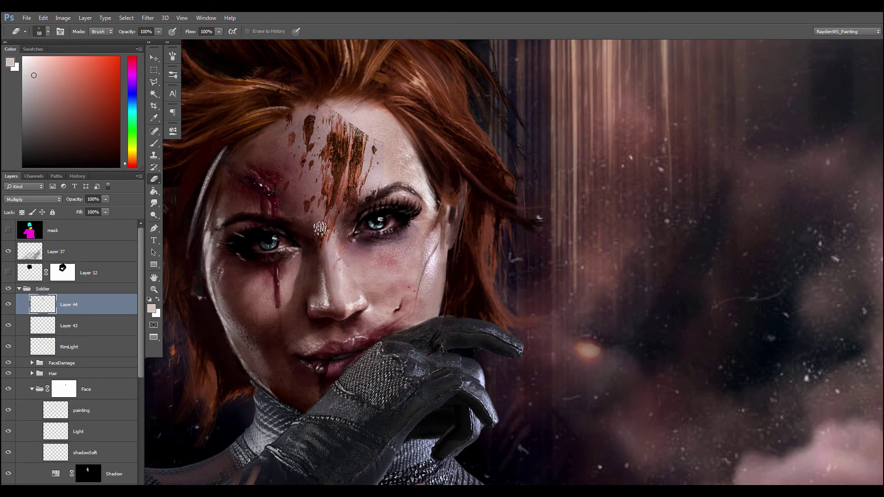
Step: Reduce the clay layer's saturation to -39 with Hue/Saturation
{"action": "key", "text": "ctrl+u"}
{"action": "left_click_drag", "start_coordinate": [152, 126], "coordinate": [135, 126]}
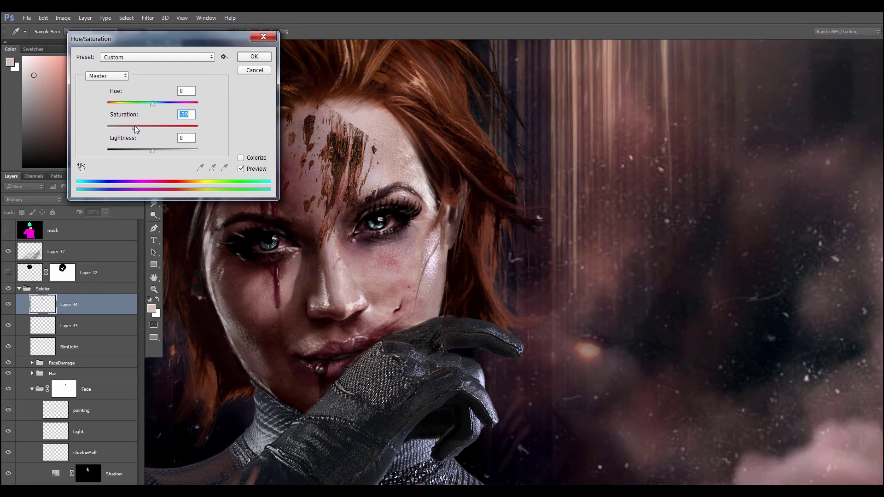
{"action": "left_click", "coordinate": [253, 70]}
Step: Break up the remaining hard upper edge of the clay smear with a different textured eraser tip
{"action": "key", "text": "e"}
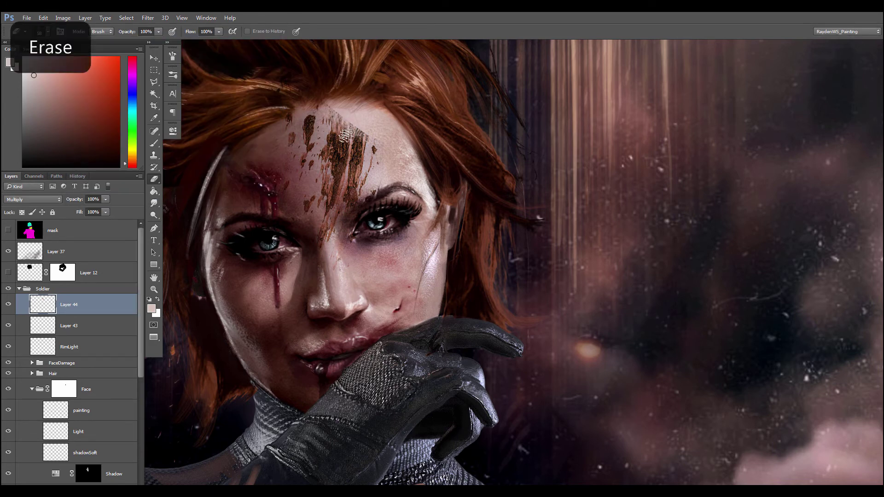
{"action": "right_click", "coordinate": [354, 139]}
{"action": "left_click", "coordinate": [429, 219]}
{"action": "mouse_move", "coordinate": [354, 121]}
{"action": "left_mouse_down"}
{"action": "mouse_move", "coordinate": [362, 155]}
{"action": "mouse_move", "coordinate": [361, 142]}
{"action": "left_mouse_up"}
{"action": "mouse_move", "coordinate": [338, 112]}
{"action": "left_mouse_down"}
{"action": "mouse_move", "coordinate": [333, 104]}
{"action": "mouse_move", "coordinate": [300, 159]}
{"action": "mouse_move", "coordinate": [324, 184]}
{"action": "mouse_move", "coordinate": [314, 200]}
{"action": "left_mouse_up"}
Step: Paint extra mud marks around the forehead smear with a 24 px textured brush in a reddish brown sampled from it
{"action": "key", "text": "b"}
{"action": "left_click", "coordinate": [309, 126], "text": "alt"}
{"action": "right_click", "coordinate": [325, 168]}
{"action": "type", "text": "24"}
{"action": "key", "text": "Return"}
{"action": "left_click", "coordinate": [331, 148], "text": "alt"}
{"action": "left_click", "coordinate": [324, 153], "text": "alt"}
{"action": "left_click_drag", "start_coordinate": [315, 152], "coordinate": [309, 169]}
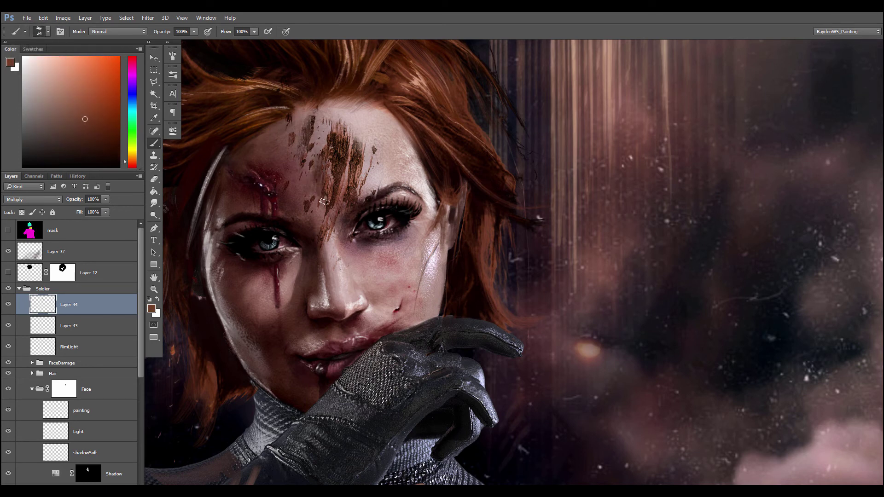
Step: Move and enlarge the mud splatter so it runs from the forehead across the eye and down the cheek beside the hand
{"action": "key", "text": "ctrl+minus"}
{"action": "key", "text": "ctrl+t"}
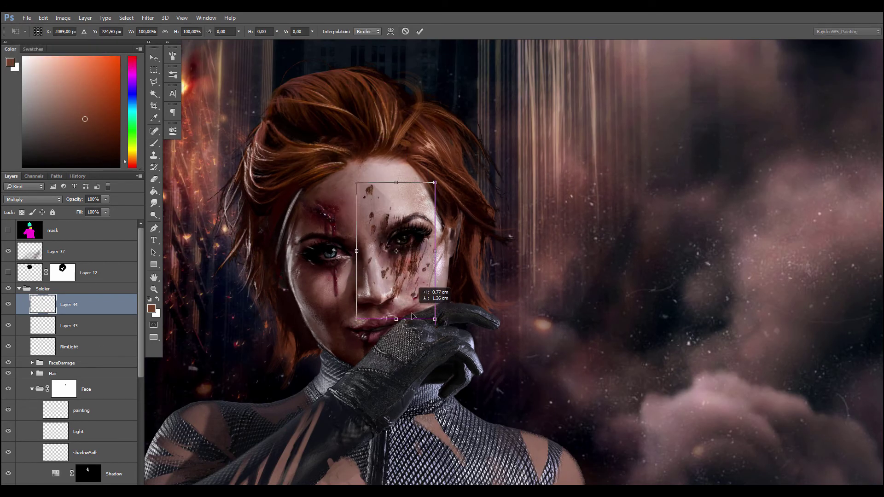
{"action": "mouse_move", "coordinate": [420, 302]}
{"action": "left_mouse_down"}
{"action": "mouse_move", "coordinate": [395, 326]}
{"action": "mouse_move", "coordinate": [342, 316]}
{"action": "mouse_move", "coordinate": [410, 320]}
{"action": "left_mouse_up"}
{"action": "left_click_drag", "start_coordinate": [465, 271], "coordinate": [459, 329]}
{"action": "left_click_drag", "start_coordinate": [411, 300], "coordinate": [392, 262]}
{"action": "left_click_drag", "start_coordinate": [423, 195], "coordinate": [318, 125]}
{"action": "mouse_move", "coordinate": [357, 269]}
{"action": "left_mouse_down"}
{"action": "mouse_move", "coordinate": [379, 286]}
{"action": "mouse_move", "coordinate": [375, 279]}
{"action": "mouse_move", "coordinate": [361, 287]}
{"action": "left_mouse_up"}
{"action": "key", "text": "Return"}
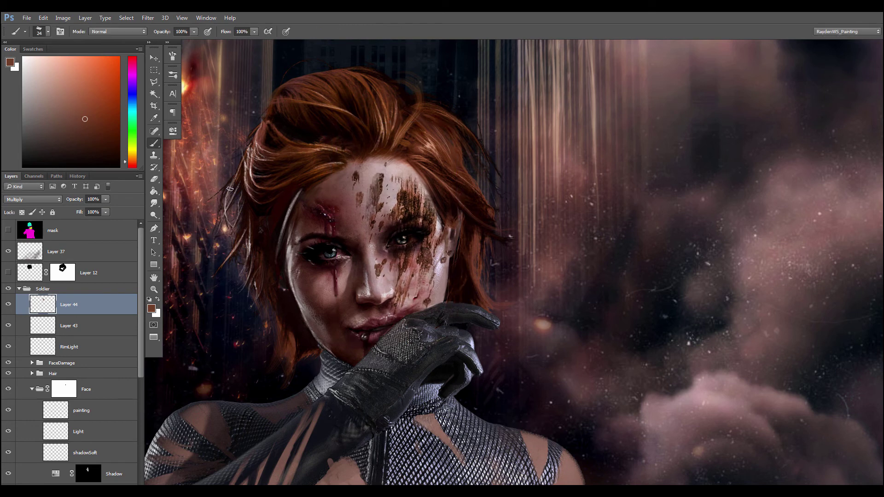
Step: Blend the mud layer into the face by setting Blend If for the underlying layer to 0/84 in the blacks and 205 in the whites
{"action": "key", "text": "e"}
{"action": "left_click", "coordinate": [60, 488]}
{"action": "left_click", "coordinate": [102, 379]}
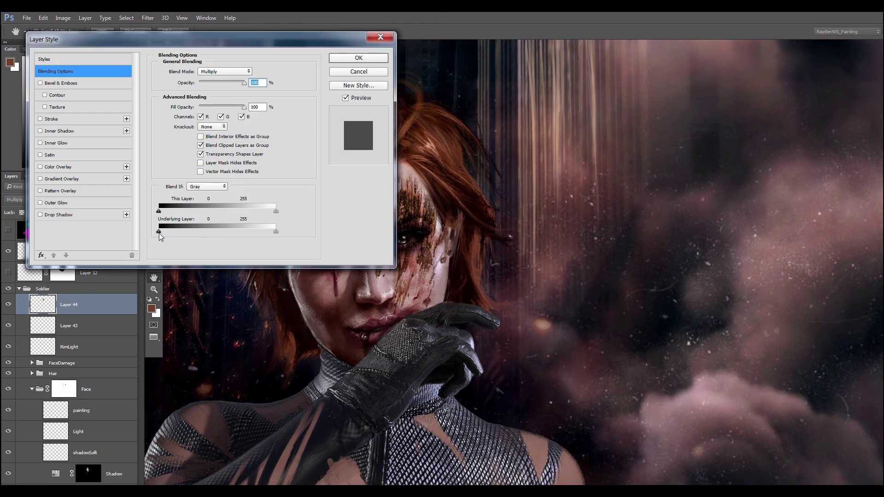
{"action": "mouse_move", "coordinate": [158, 232]}
{"action": "left_mouse_down"}
{"action": "mouse_move", "coordinate": [192, 233]}
{"action": "mouse_move", "coordinate": [156, 233]}
{"action": "left_mouse_up"}
{"action": "left_click_drag", "start_coordinate": [181, 40], "coordinate": [609, 38]}
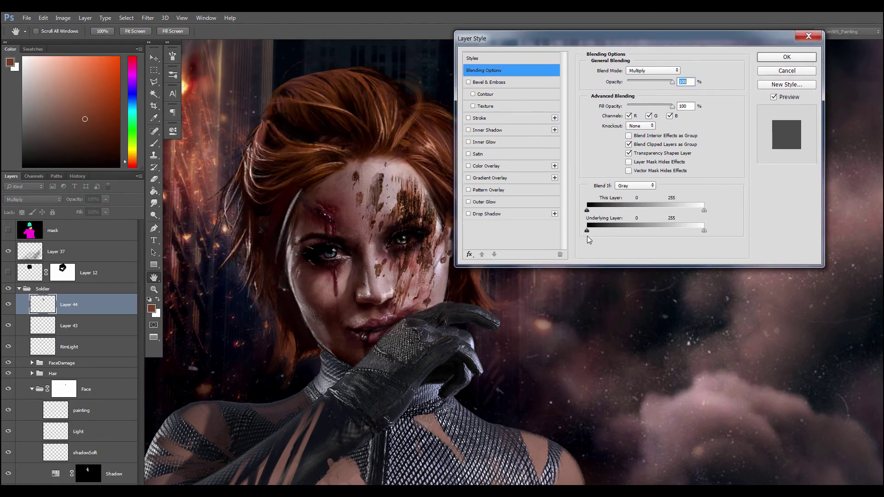
{"action": "mouse_move", "coordinate": [612, 232]}
{"action": "left_mouse_down"}
{"action": "mouse_move", "coordinate": [636, 230]}
{"action": "mouse_move", "coordinate": [604, 230]}
{"action": "mouse_move", "coordinate": [627, 230]}
{"action": "left_mouse_up"}
{"action": "left_click_drag", "start_coordinate": [704, 231], "coordinate": [682, 227]}
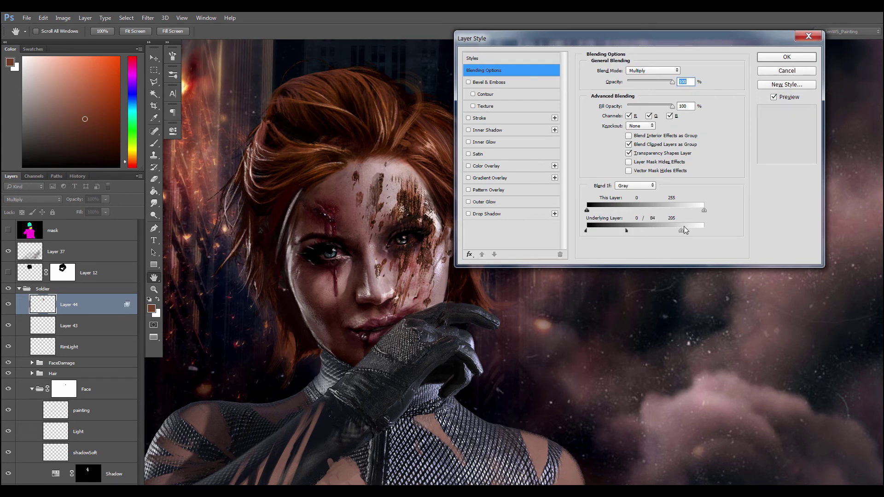
{"action": "left_click", "coordinate": [786, 56]}
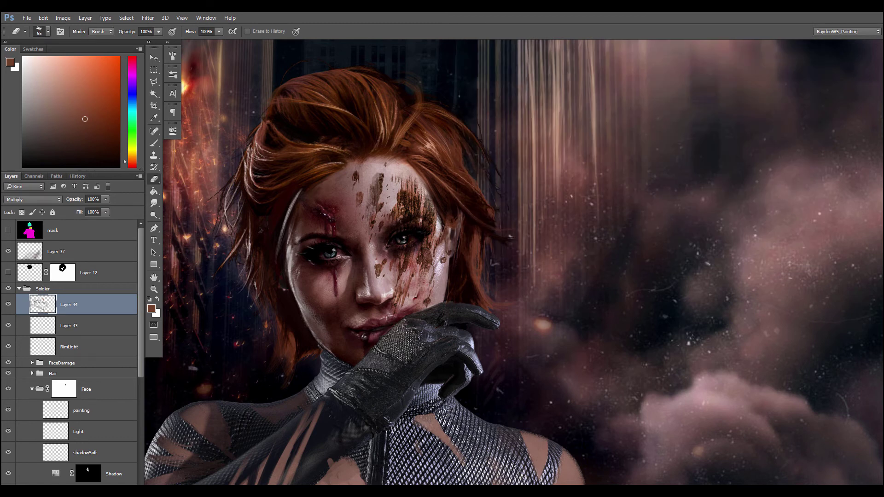
Step: Mask out parts of the mud with a 100 px textured black brush and move its layer directly below Light in the Face group
{"action": "left_click", "coordinate": [80, 481]}
{"action": "key", "text": "b"}
{"action": "right_click", "coordinate": [397, 203]}
{"action": "left_click", "coordinate": [524, 317]}
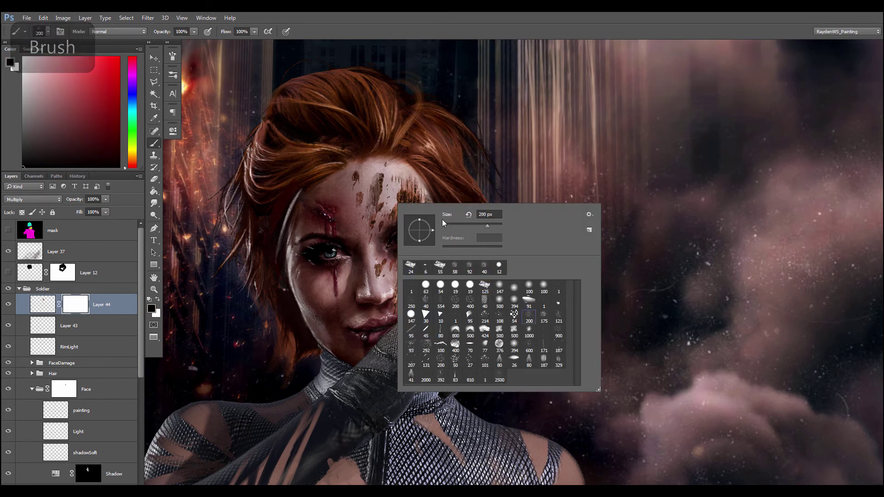
{"action": "left_click_drag", "start_coordinate": [493, 215], "coordinate": [474, 227]}
{"action": "type", "text": "100"}
{"action": "key", "text": "Return"}
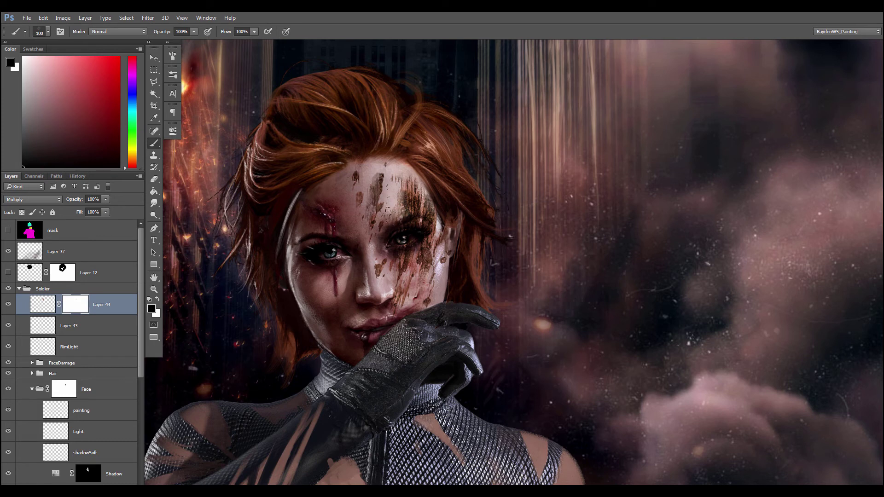
{"action": "left_click_drag", "start_coordinate": [47, 308], "coordinate": [67, 436]}
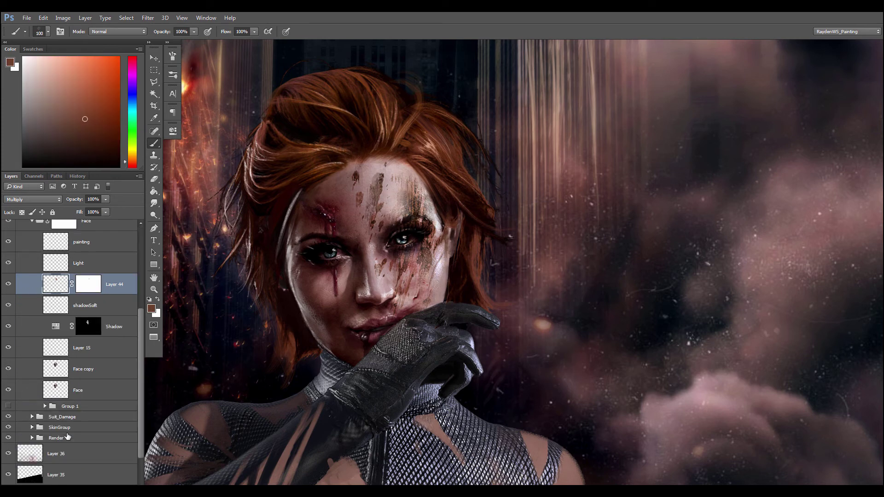
Step: Rename the mud layer "Dirt" and place it between Light and shadowSoft in the Face group
{"action": "left_click_drag", "start_coordinate": [58, 290], "coordinate": [61, 318]}
{"action": "left_click_drag", "start_coordinate": [57, 266], "coordinate": [61, 298]}
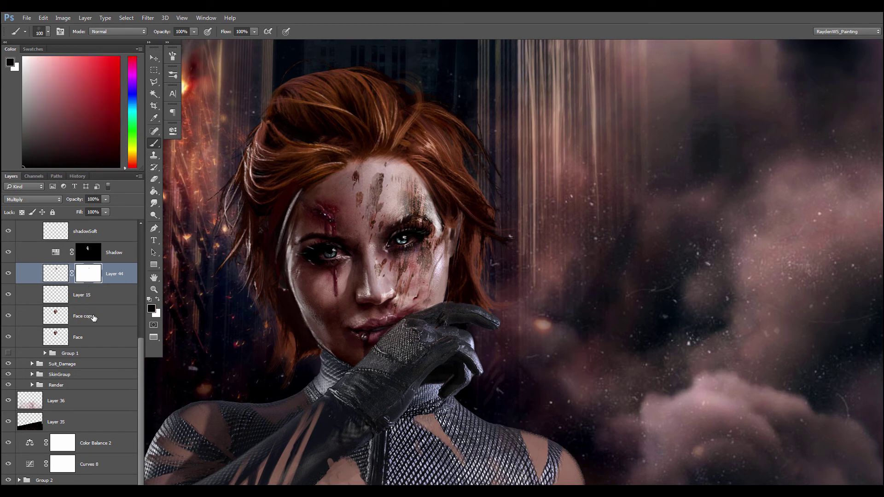
{"action": "double_click", "coordinate": [109, 276]}
{"action": "type", "text": "Dirt"}
{"action": "key", "text": "Return"}
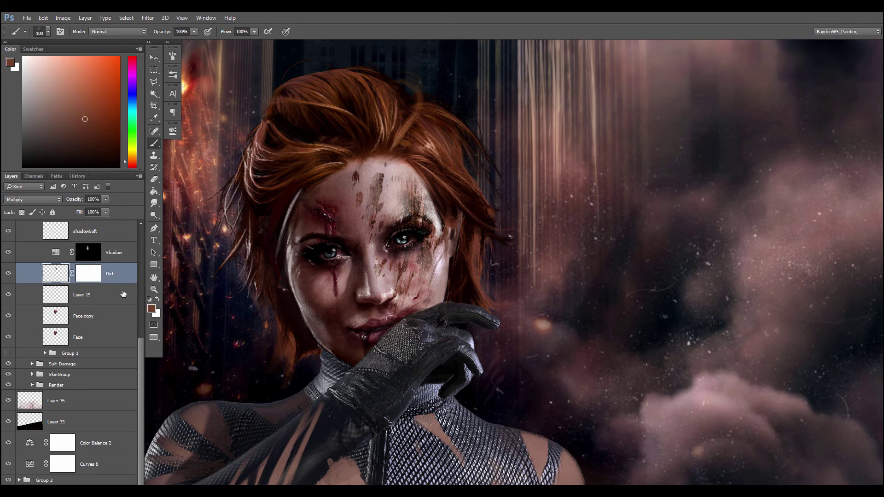
{"action": "scroll", "coordinate": [139, 324], "scroll_direction": "up", "scroll_amount": 4}
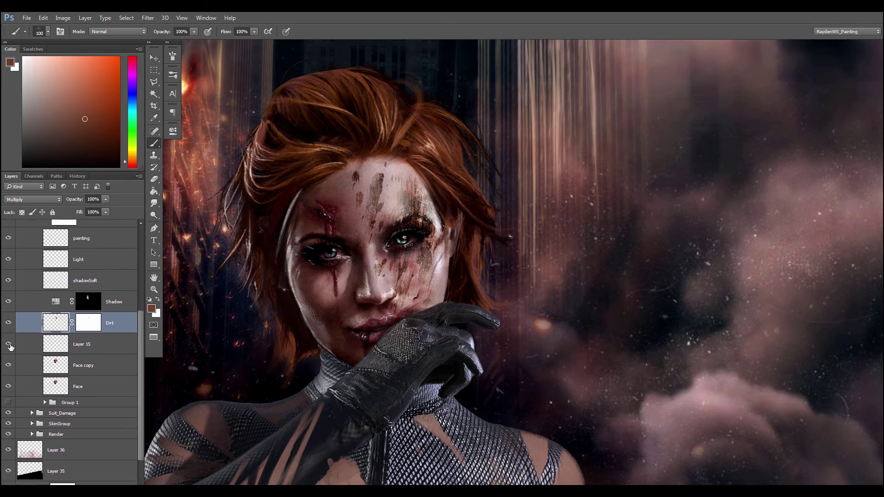
{"action": "left_click_drag", "start_coordinate": [61, 327], "coordinate": [58, 270]}
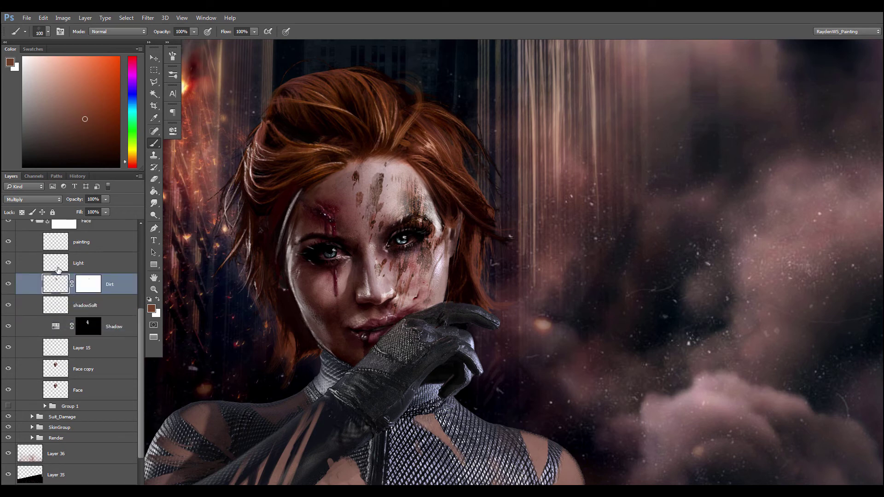
Step: Paint black on the Dirt layer's mask with an 85 px textured brush to thin the smear on the forehead
{"action": "left_click", "coordinate": [380, 172]}
{"action": "left_click", "coordinate": [86, 286]}
{"action": "left_click_drag", "start_coordinate": [381, 171], "coordinate": [384, 179]}
{"action": "right_click", "coordinate": [381, 189]}
{"action": "left_click_drag", "start_coordinate": [464, 217], "coordinate": [461, 217]}
{"action": "left_click", "coordinate": [381, 187]}
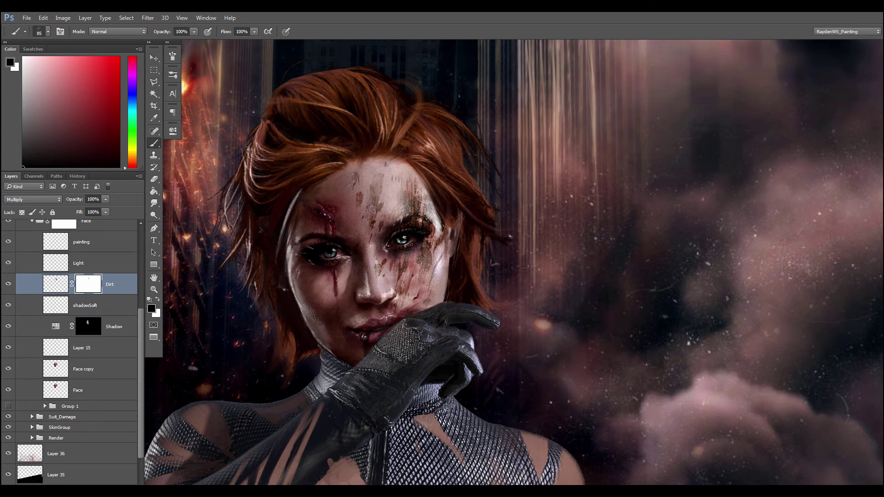
Step: Erase bits of the Dirt layer's mud on the forehead and beside the nose with a 34 px textured eraser
{"action": "key", "text": "ctrl+plus"}
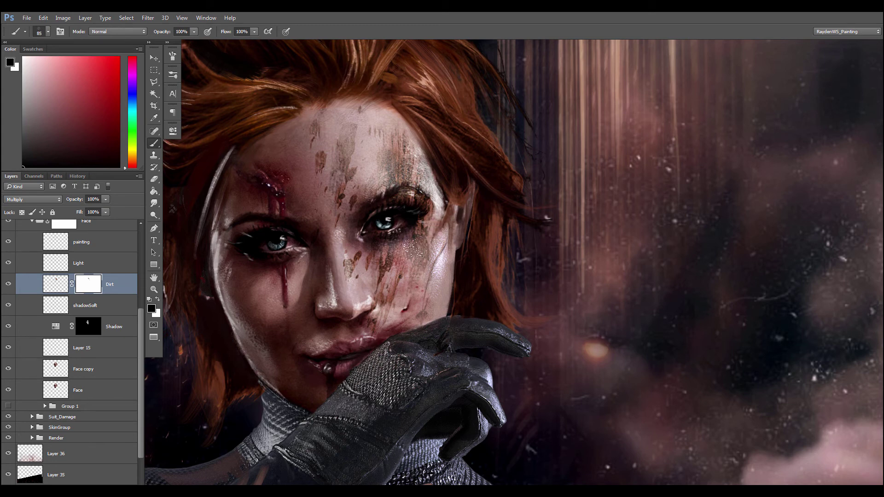
{"action": "key", "text": "e"}
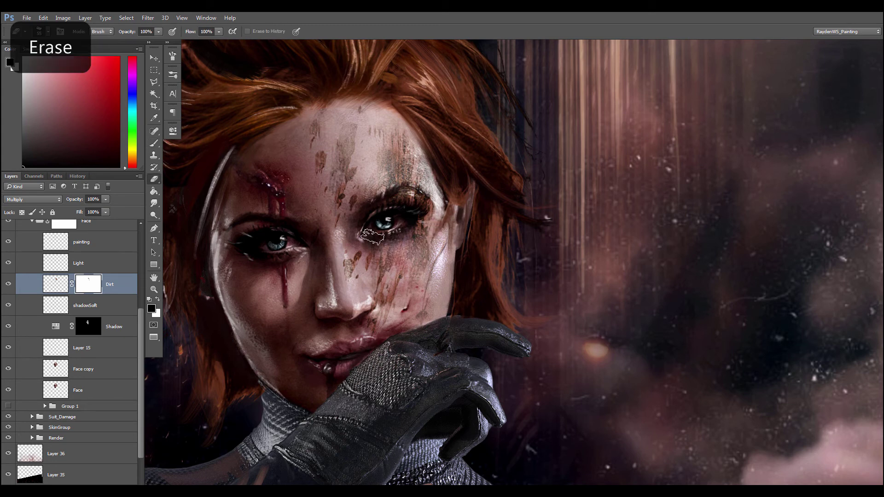
{"action": "right_click", "coordinate": [392, 221]}
{"action": "key", "text": "Escape"}
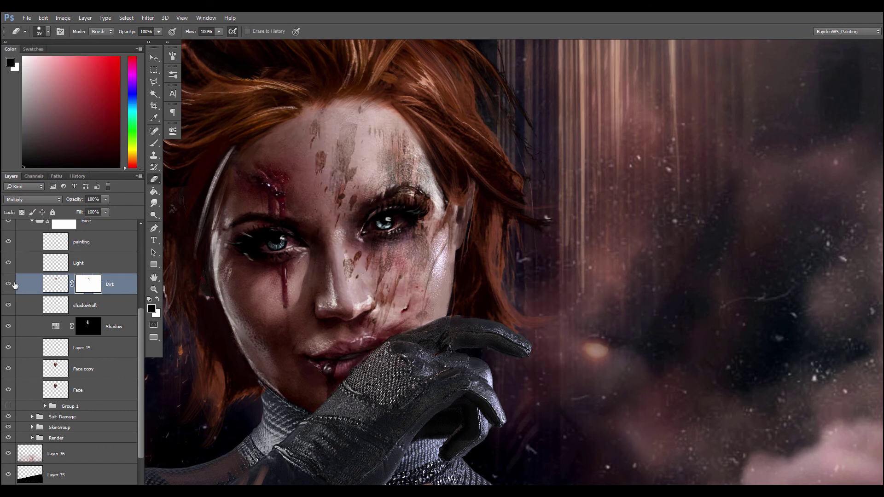
{"action": "left_click", "coordinate": [55, 284]}
{"action": "right_click", "coordinate": [410, 209]}
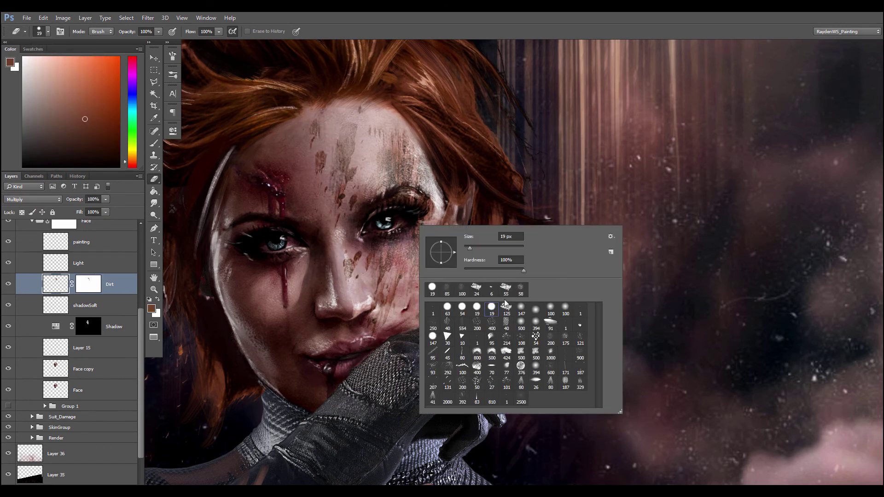
{"action": "left_click", "coordinate": [500, 308]}
{"action": "left_click", "coordinate": [429, 203]}
{"action": "left_click_drag", "start_coordinate": [375, 124], "coordinate": [372, 155]}
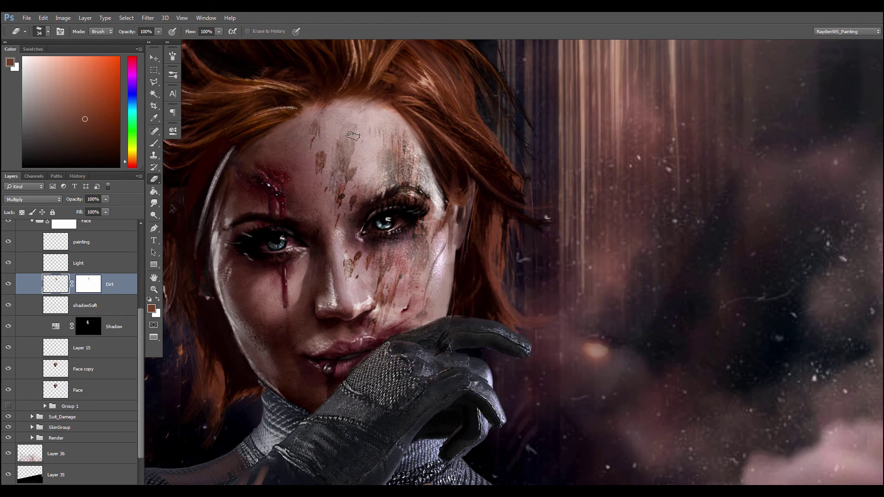
{"action": "mouse_move", "coordinate": [351, 250]}
{"action": "left_mouse_down"}
{"action": "mouse_move", "coordinate": [349, 267]}
{"action": "mouse_move", "coordinate": [351, 260]}
{"action": "left_mouse_up"}
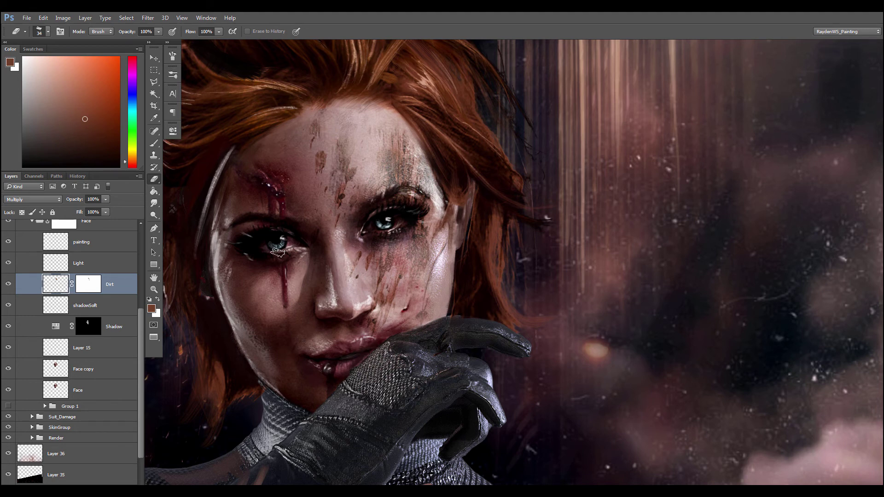
Step: Mask out more of the forehead and brow mud on the Dirt layer with a 21 px textured black brush
{"action": "key", "text": "d"}
{"action": "key", "text": "b"}
{"action": "right_click", "coordinate": [353, 233]}
{"action": "type", "text": "21"}
{"action": "key", "text": "Return"}
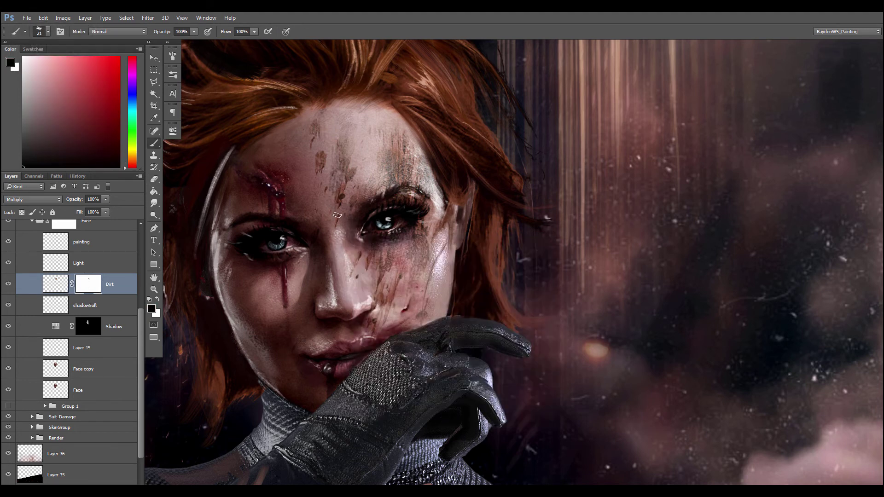
{"action": "left_click_drag", "start_coordinate": [338, 184], "coordinate": [336, 193]}
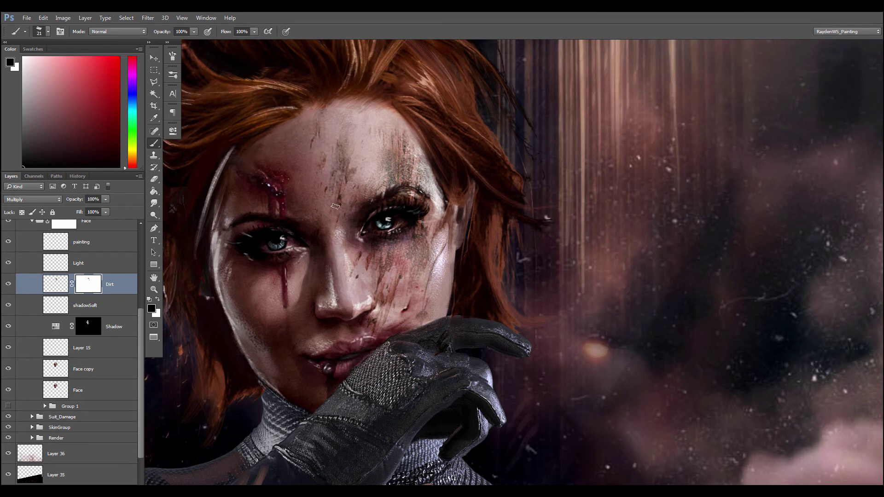
Step: Compare the face with and without the Dirt layer and examine the whole figure
{"action": "key", "text": "ctrl+minus"}
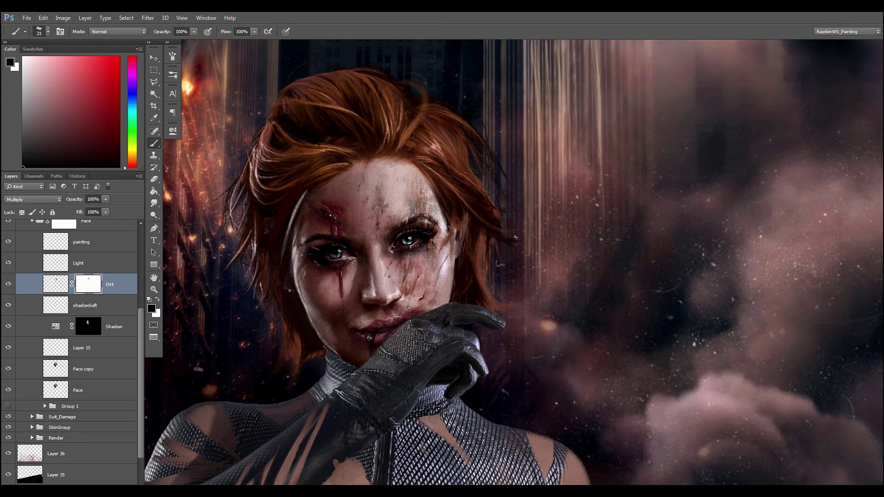
{"action": "left_click", "coordinate": [9, 284]}
{"action": "left_click", "coordinate": [8, 284]}
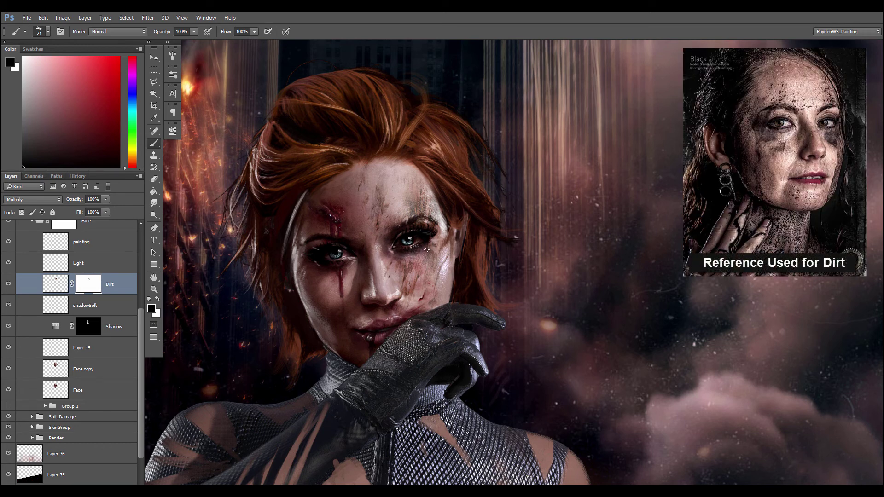
{"action": "key", "text": "x"}
{"action": "key", "text": "ctrl+minus"}
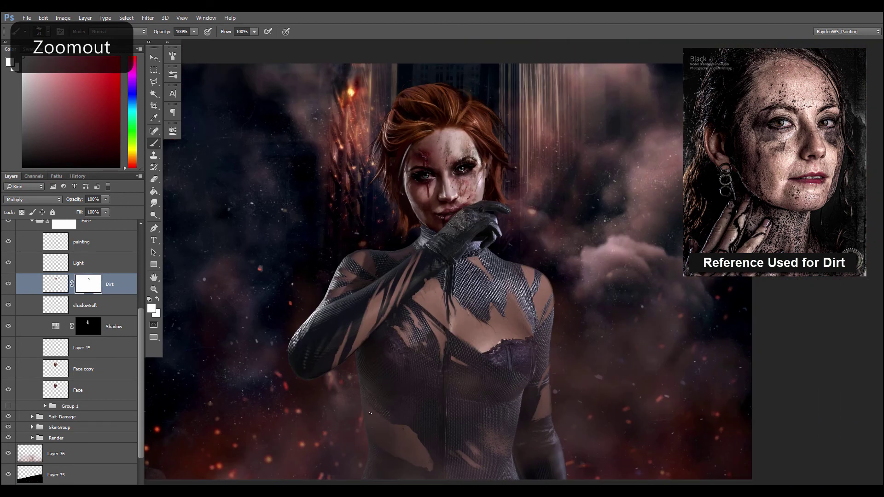
{"action": "key", "text": "ctrl+plus"}
{"action": "left_click_drag", "start_coordinate": [373, 359], "coordinate": [354, 440]}
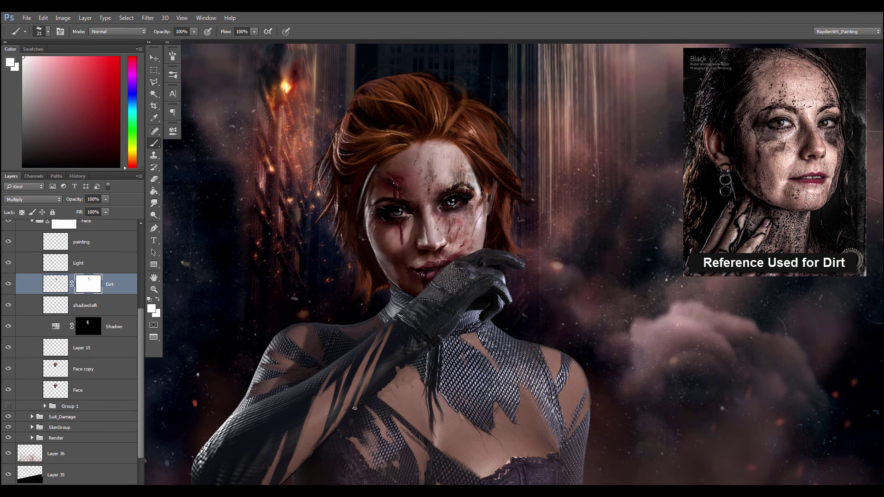
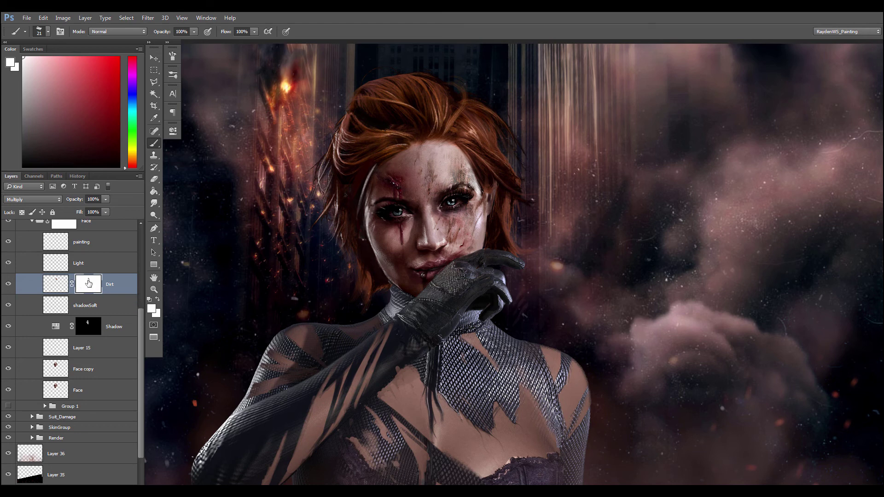
{"action": "key", "text": "d"}
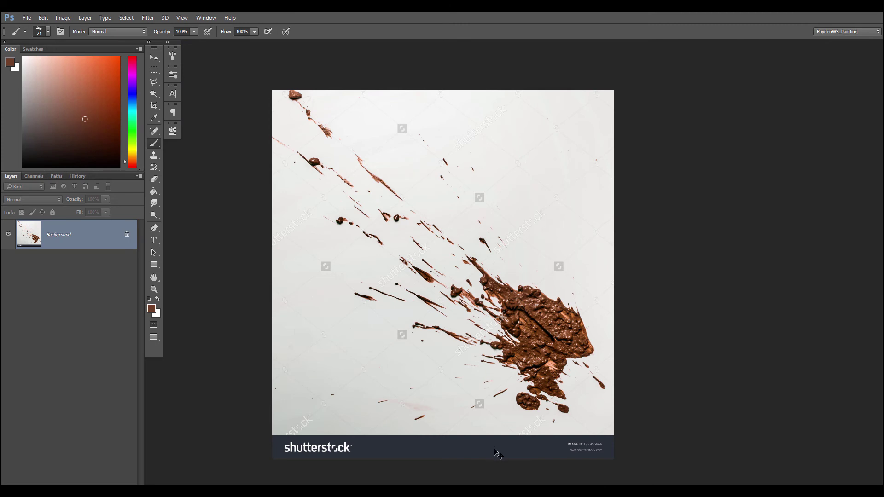
Step: Outline the large clay splat in the stock photo with the Polygonal Lasso and paste it into the painting above Dirt
{"action": "key", "text": "l"}
{"action": "left_click", "coordinate": [585, 322]}
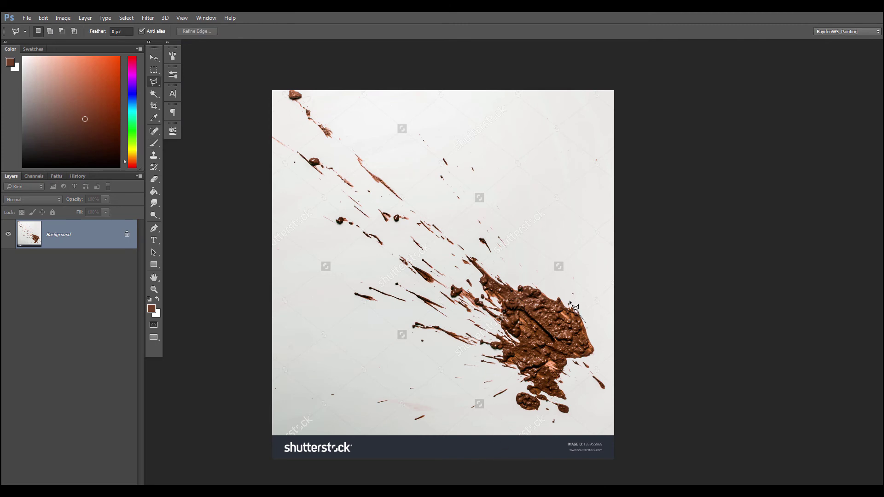
{"action": "left_click", "coordinate": [570, 300]}
{"action": "left_click", "coordinate": [527, 278]}
{"action": "left_click", "coordinate": [492, 266]}
{"action": "left_click", "coordinate": [432, 225]}
{"action": "left_click", "coordinate": [455, 264]}
{"action": "left_click", "coordinate": [450, 282]}
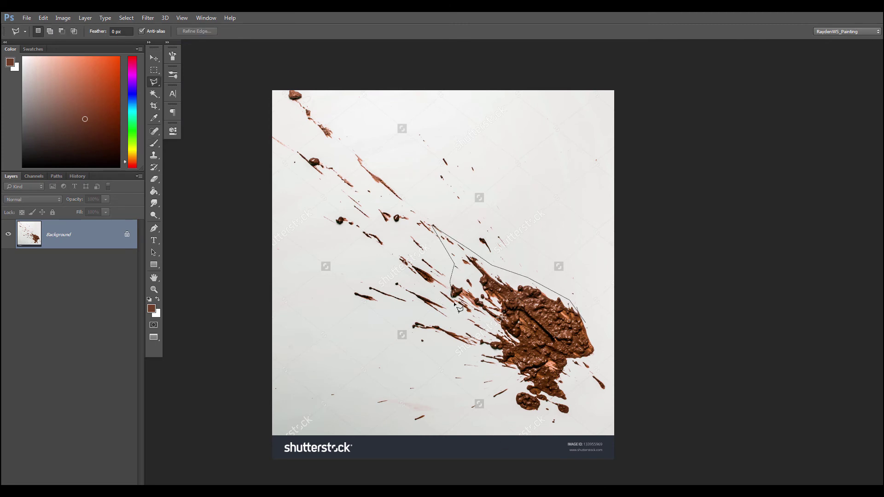
{"action": "left_click", "coordinate": [585, 322]}
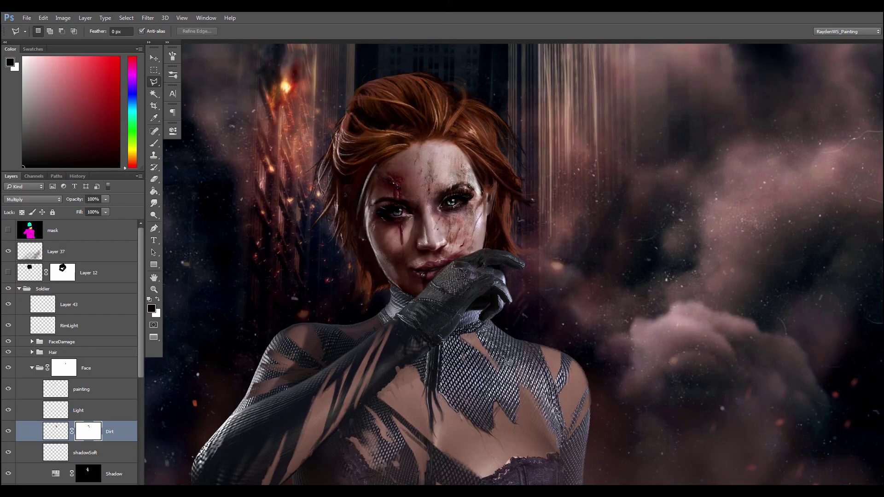
Step: Set the pasted clay splat to Multiply, rotate it about -130° over the face and flip it
{"action": "left_click", "coordinate": [32, 199]}
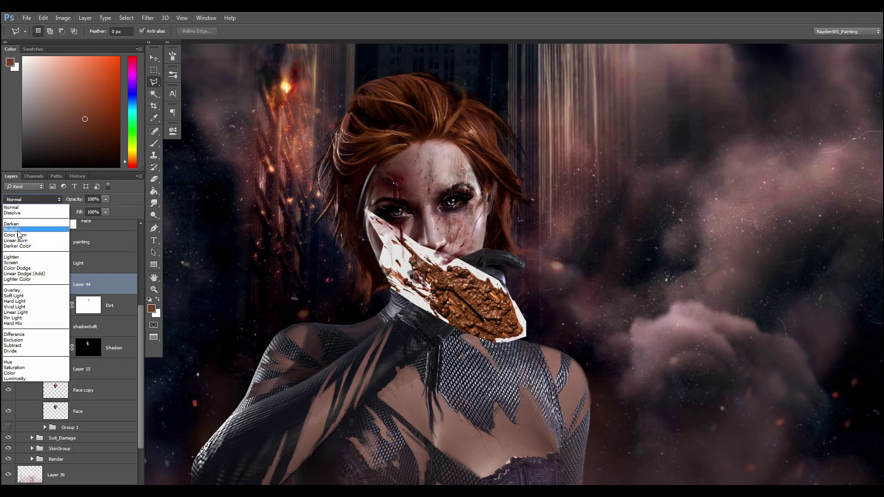
{"action": "left_click", "coordinate": [20, 217]}
{"action": "key", "text": "ctrl+t"}
{"action": "left_click_drag", "start_coordinate": [361, 367], "coordinate": [460, 397]}
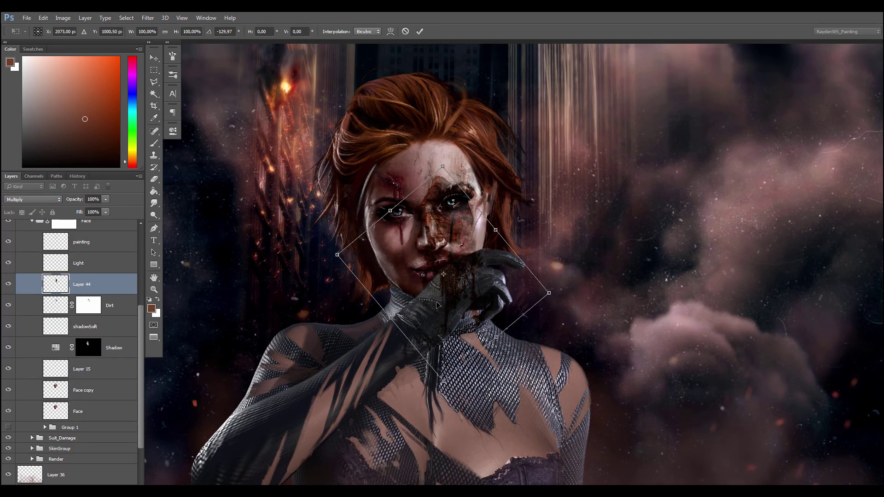
{"action": "right_click", "coordinate": [436, 301]}
{"action": "left_click", "coordinate": [465, 454]}
Step: Scale the splat to about 82% wide and 80% high and rotate it over the eye and cheek below the forehead wound
{"action": "left_click_drag", "start_coordinate": [319, 260], "coordinate": [321, 302]}
{"action": "left_click_drag", "start_coordinate": [401, 295], "coordinate": [367, 263]}
{"action": "left_click_drag", "start_coordinate": [294, 258], "coordinate": [293, 245]}
{"action": "left_click_drag", "start_coordinate": [433, 346], "coordinate": [426, 330]}
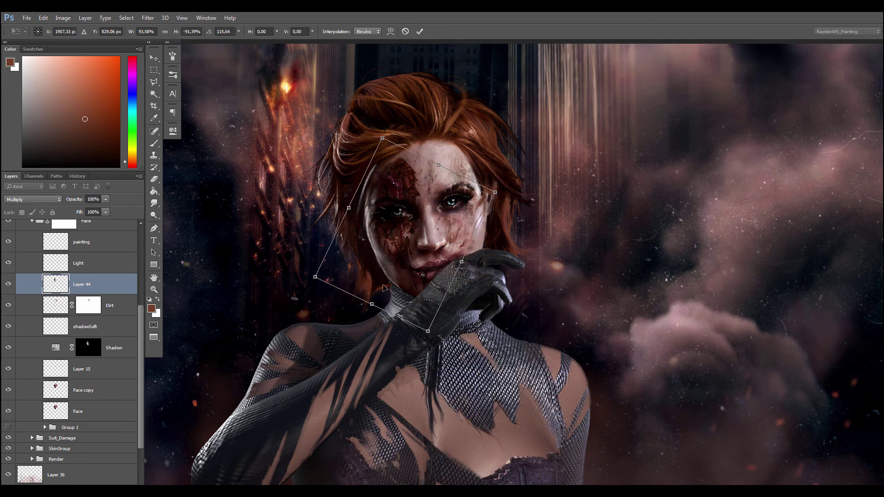
{"action": "left_click_drag", "start_coordinate": [384, 284], "coordinate": [386, 276]}
{"action": "mouse_move", "coordinate": [369, 312]}
{"action": "left_mouse_down"}
{"action": "mouse_move", "coordinate": [339, 287]}
{"action": "mouse_move", "coordinate": [364, 307]}
{"action": "left_mouse_up"}
{"action": "left_click_drag", "start_coordinate": [359, 259], "coordinate": [358, 295]}
{"action": "left_click_drag", "start_coordinate": [424, 362], "coordinate": [420, 338]}
{"action": "left_click_drag", "start_coordinate": [362, 289], "coordinate": [363, 291]}
{"action": "key", "text": "Return"}
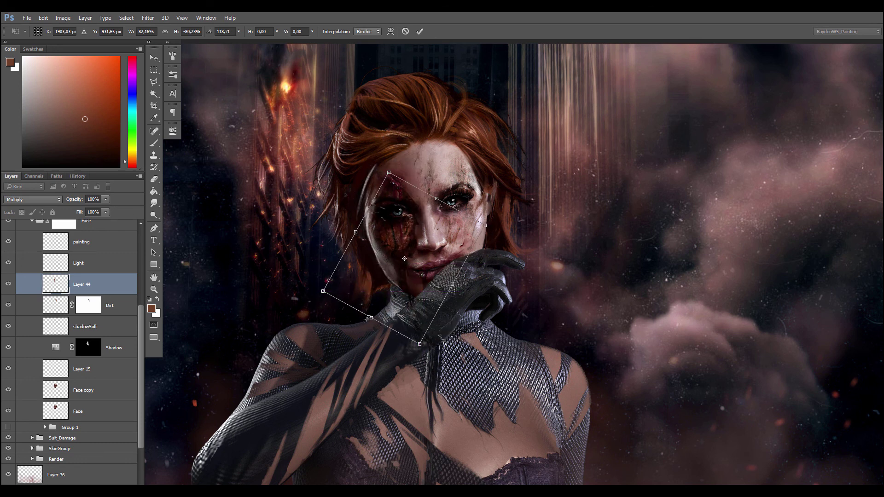
Step: Reduce the new splat layer's saturation to -25 with Hue/Saturation
{"action": "key", "text": "l"}
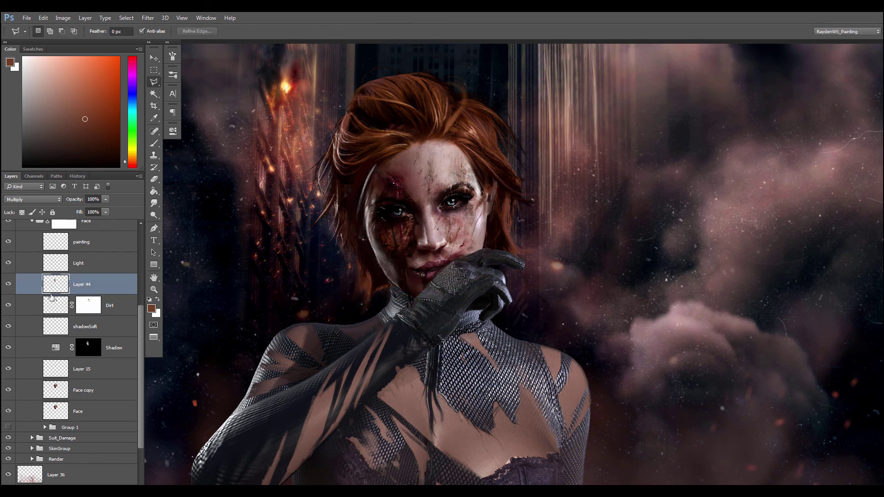
{"action": "key", "text": "ctrl+u"}
{"action": "left_click", "coordinate": [140, 127]}
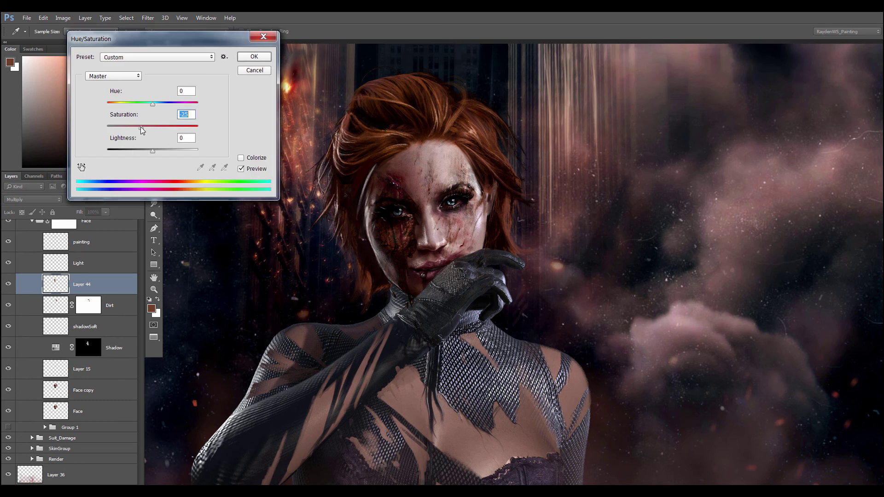
{"action": "key", "text": "Return"}
Step: Add a layer mask to the new splat and paint away parts on the cheek with a 21 px textured black brush
{"action": "key", "text": "e"}
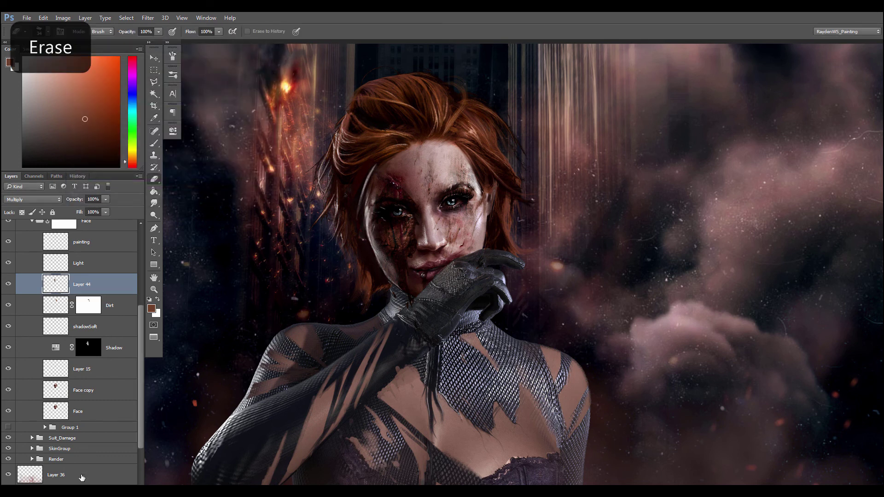
{"action": "left_click", "coordinate": [66, 489]}
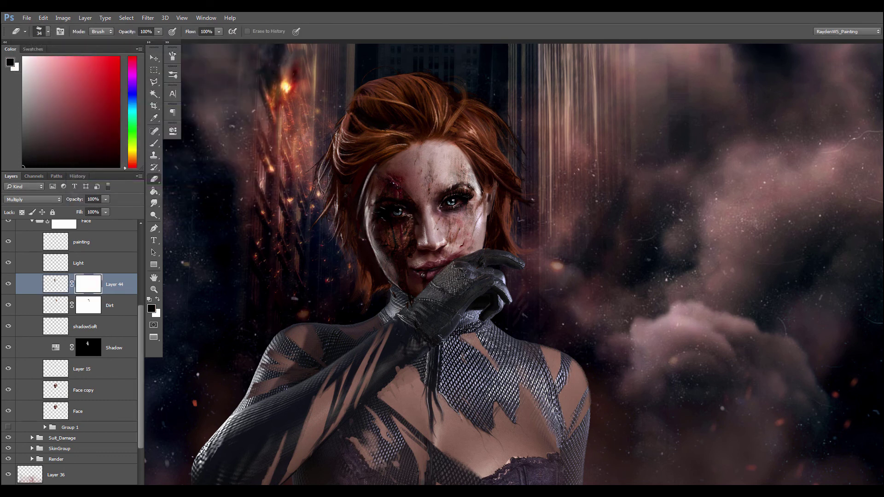
{"action": "key", "text": "b"}
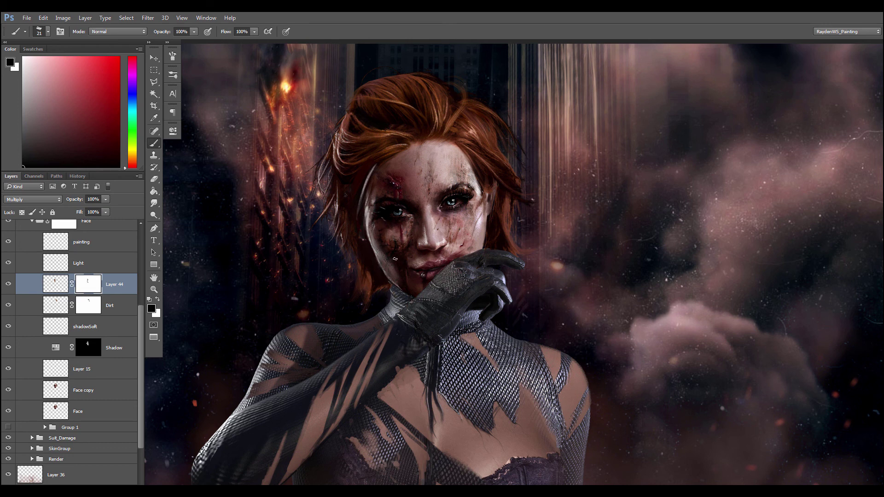
{"action": "left_click", "coordinate": [387, 248], "text": "alt"}
{"action": "left_click", "coordinate": [79, 201]}
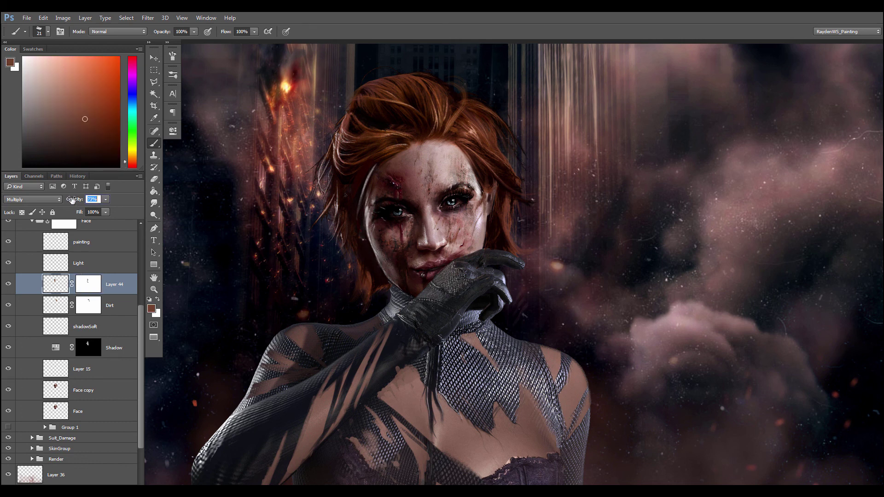
{"action": "left_click", "coordinate": [88, 284]}
{"action": "left_click_drag", "start_coordinate": [391, 245], "coordinate": [382, 259]}
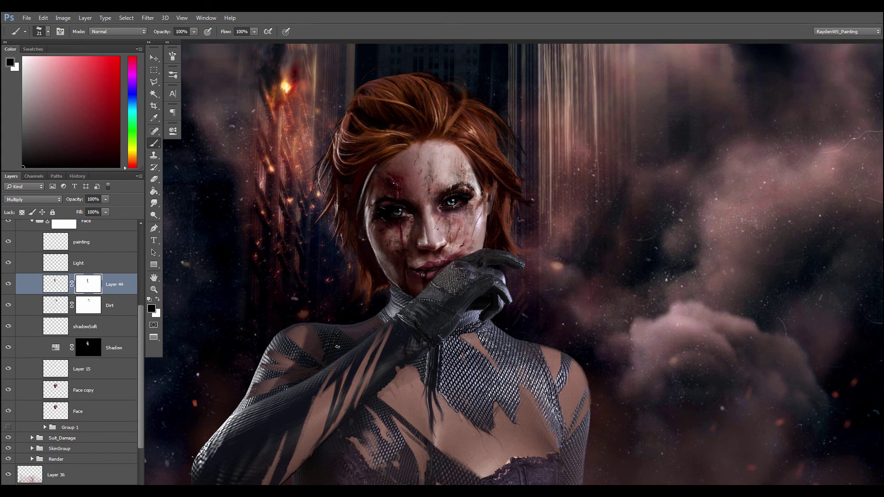
Step: On the Dirt layer, outline the mud on the cheek below the brighter eye with a polygonal lasso selection
{"action": "left_click", "coordinate": [53, 308]}
{"action": "key", "text": "l"}
{"action": "left_click", "coordinate": [436, 210]}
{"action": "left_click", "coordinate": [454, 207]}
{"action": "left_click", "coordinate": [471, 199]}
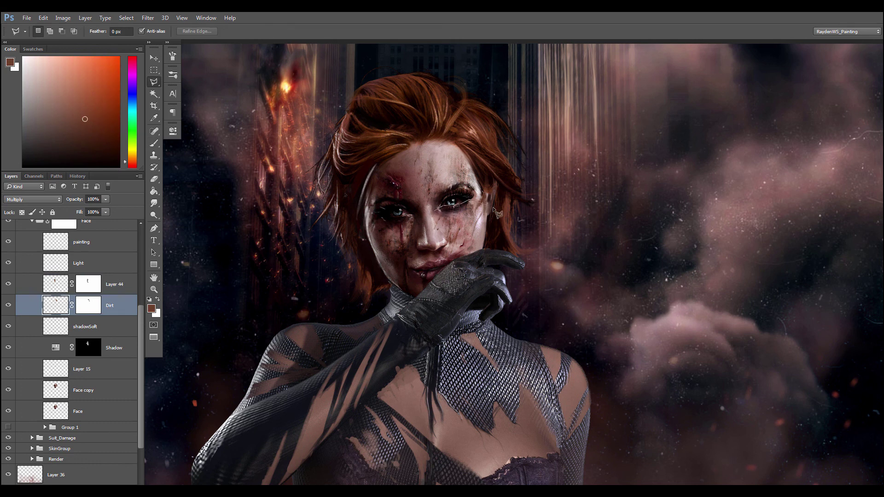
{"action": "left_click", "coordinate": [494, 208]}
{"action": "left_click", "coordinate": [490, 248]}
{"action": "left_click", "coordinate": [462, 268]}
{"action": "left_click", "coordinate": [431, 260]}
{"action": "left_click", "coordinate": [433, 213]}
Step: Warp the selected mud to follow the curve of the cheek and drop the selection
{"action": "key", "text": "ctrl+t"}
{"action": "right_click", "coordinate": [447, 234]}
{"action": "left_click", "coordinate": [464, 308]}
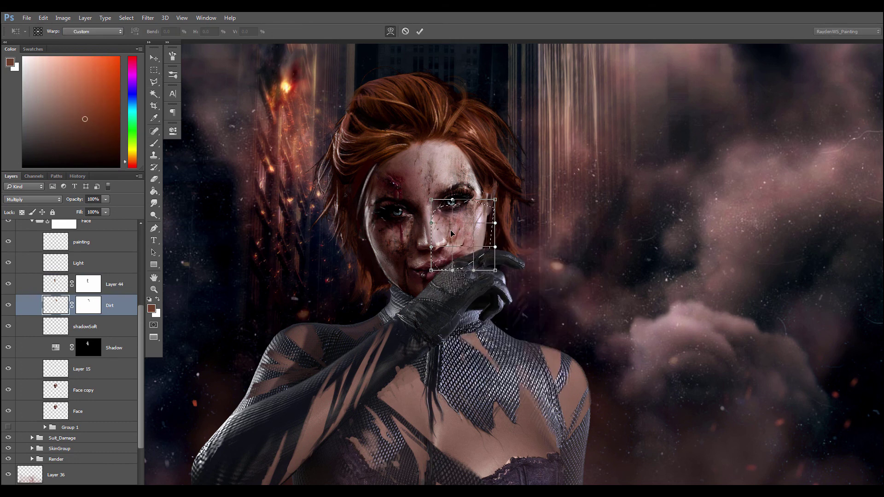
{"action": "mouse_move", "coordinate": [452, 233]}
{"action": "left_mouse_down"}
{"action": "mouse_move", "coordinate": [459, 231]}
{"action": "mouse_move", "coordinate": [445, 231]}
{"action": "left_mouse_up"}
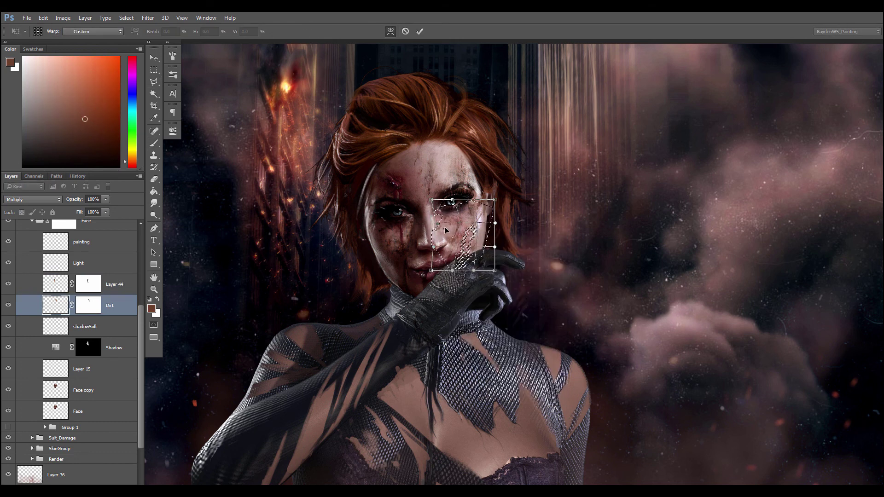
{"action": "mouse_move", "coordinate": [472, 270]}
{"action": "left_mouse_down"}
{"action": "mouse_move", "coordinate": [465, 267]}
{"action": "mouse_move", "coordinate": [488, 269]}
{"action": "left_mouse_up"}
{"action": "left_click_drag", "start_coordinate": [432, 200], "coordinate": [498, 197]}
{"action": "left_click_drag", "start_coordinate": [487, 269], "coordinate": [482, 268]}
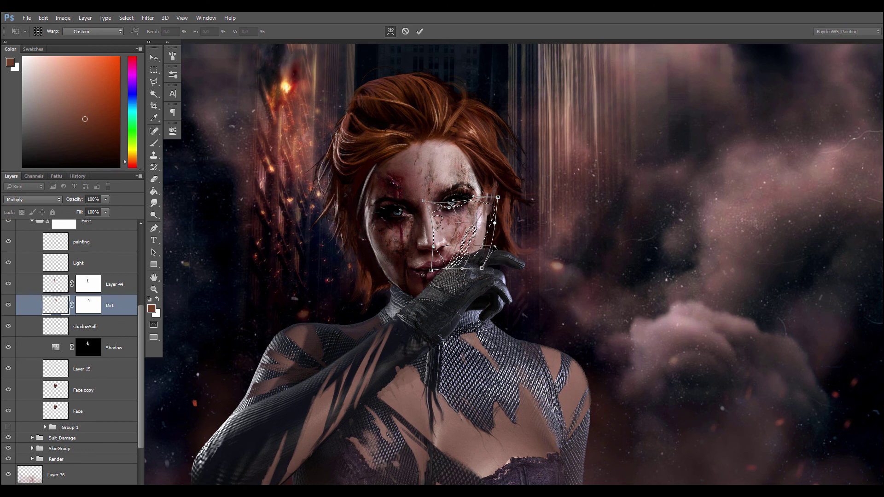
{"action": "key", "text": "Return"}
{"action": "key", "text": "ctrl+d"}
{"action": "key", "text": "b"}
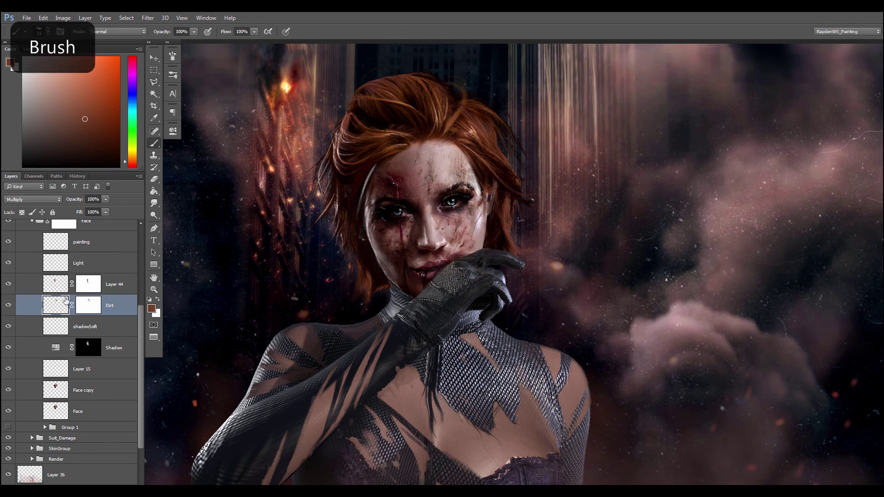
Step: Add a blank layer above Layer 44 and sample a dark brown from the cheek for the brush
{"action": "left_click", "coordinate": [111, 287]}
{"action": "key", "text": "ctrl+shift+alt+n"}
{"action": "left_click", "coordinate": [471, 226], "text": "alt"}
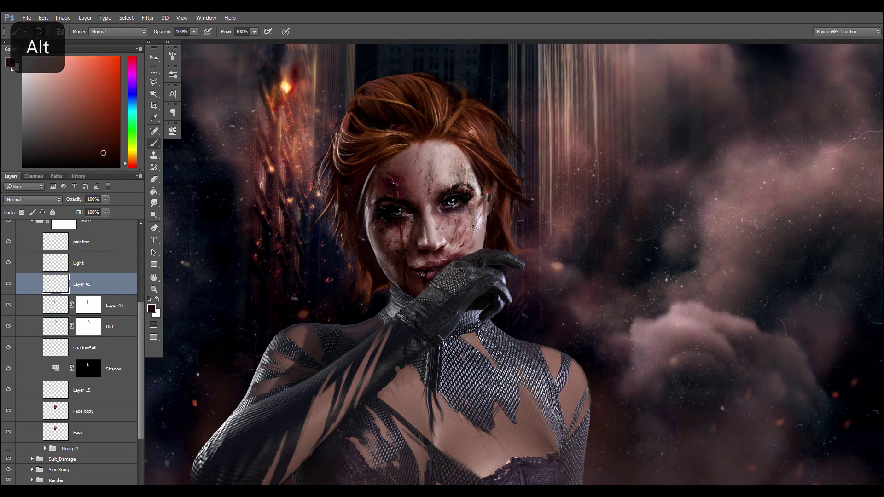
{"action": "key", "text": "b"}
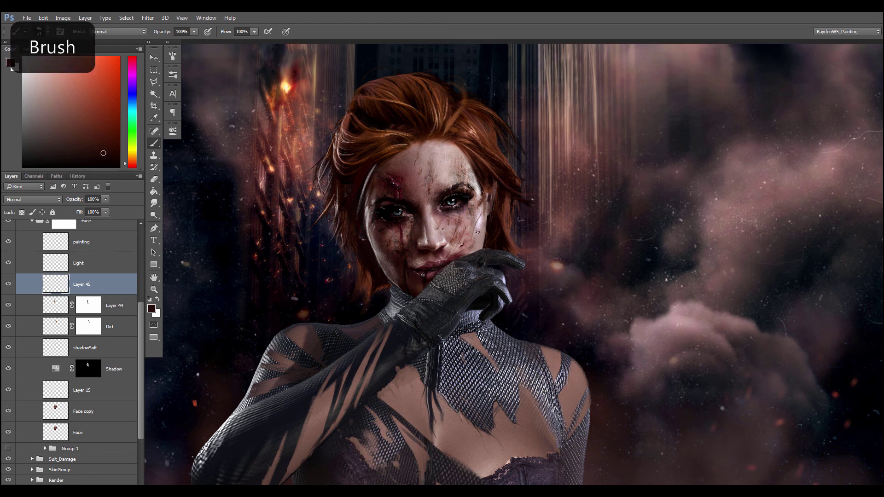
Step: Split Layer 44's Blend If black slider for the underlying layer to 0 / 111 and compare the preview
{"action": "key", "text": "ctrl+minus"}
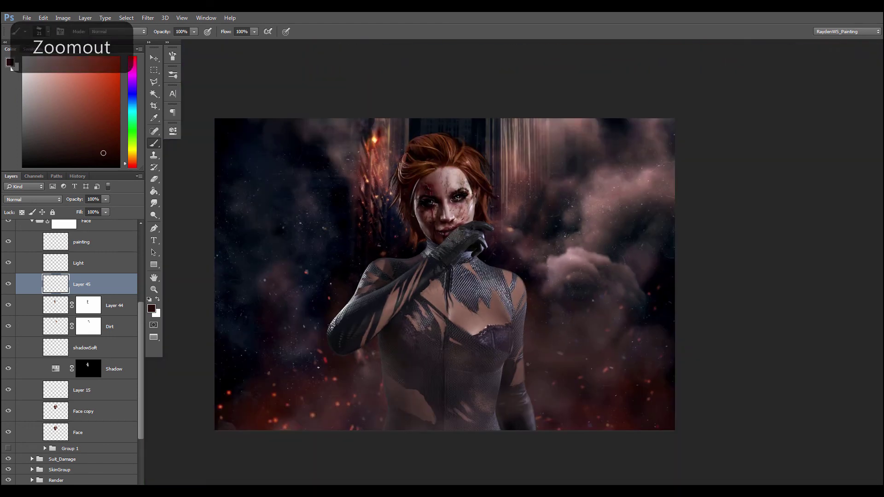
{"action": "left_click", "coordinate": [103, 298]}
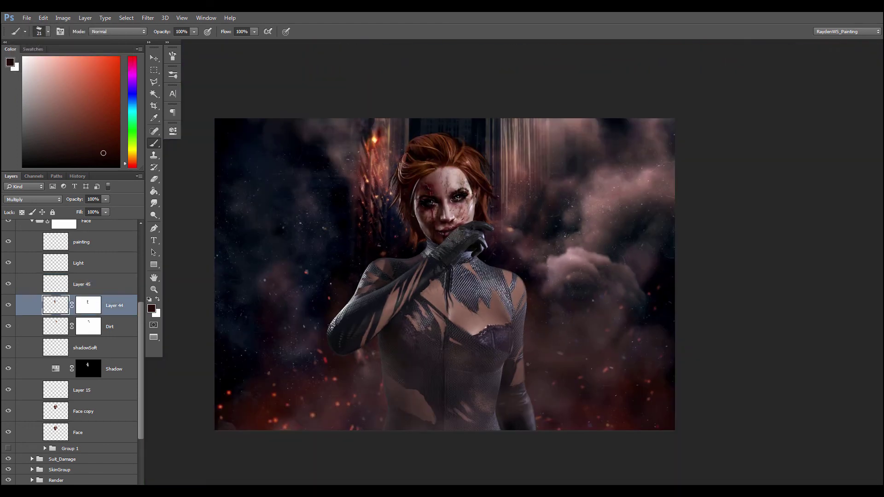
{"action": "double_click", "coordinate": [103, 298]}
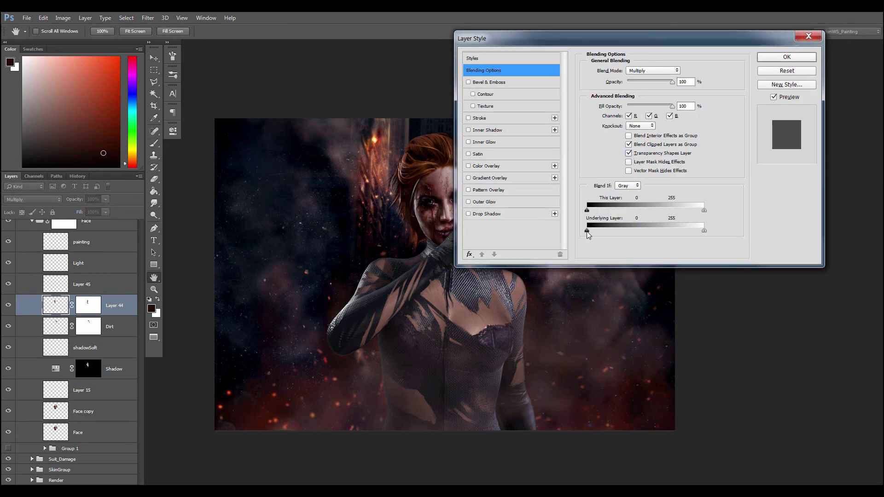
{"action": "left_click_drag", "start_coordinate": [589, 231], "coordinate": [638, 230]}
{"action": "left_click_drag", "start_coordinate": [649, 40], "coordinate": [684, 53]}
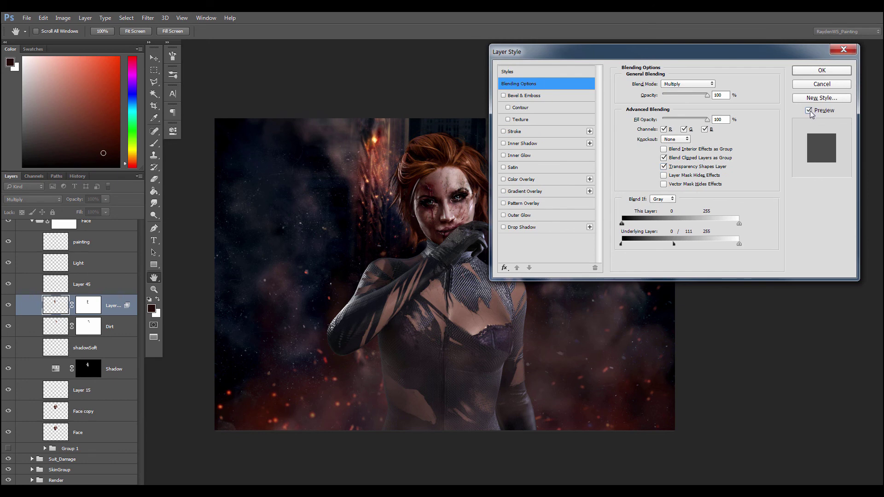
{"action": "left_click", "coordinate": [810, 112]}
{"action": "left_click", "coordinate": [811, 112]}
{"action": "left_click", "coordinate": [821, 71]}
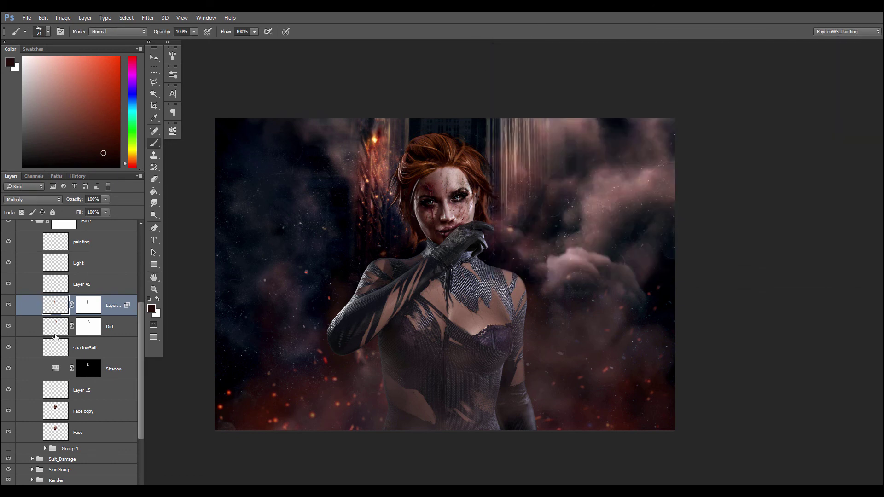
Step: Try splitting the Dirt layer's Blend If black slider for the underlying layer to 0 / 66
{"action": "left_click", "coordinate": [55, 334]}
{"action": "right_click", "coordinate": [81, 327]}
{"action": "left_click", "coordinate": [80, 379]}
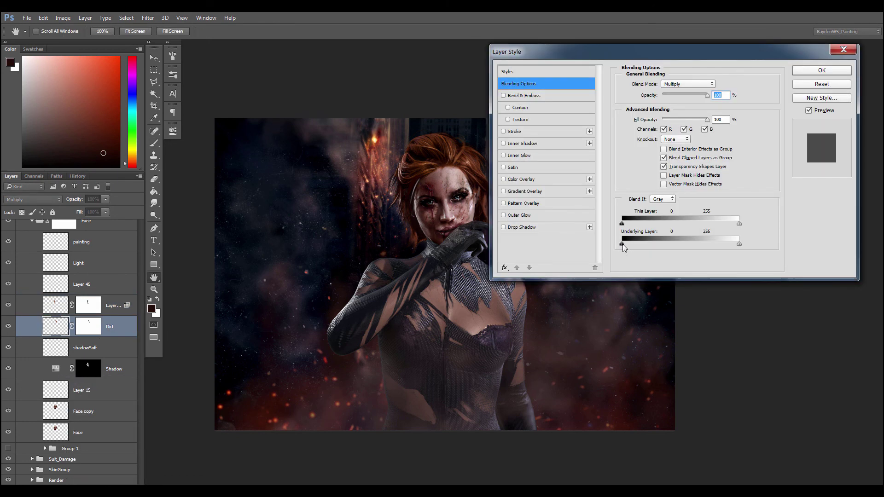
{"action": "left_click_drag", "start_coordinate": [623, 245], "coordinate": [653, 244]}
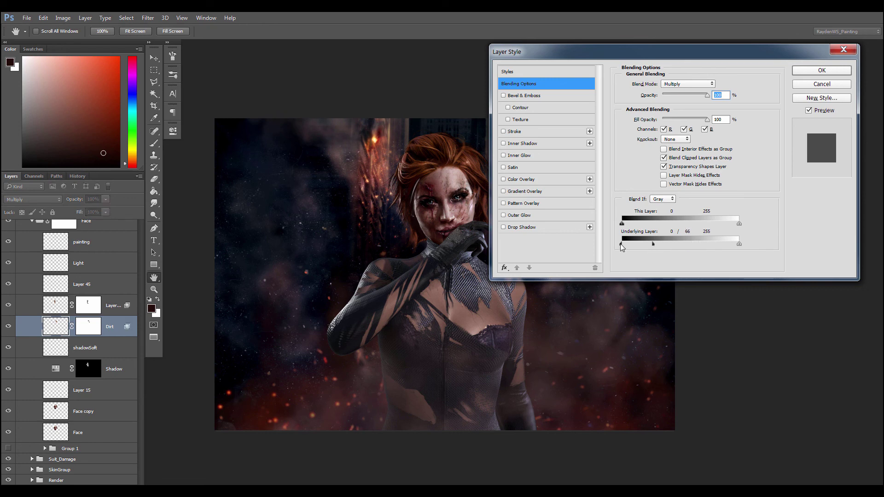
{"action": "key", "text": "Return"}
{"action": "key", "text": "b"}
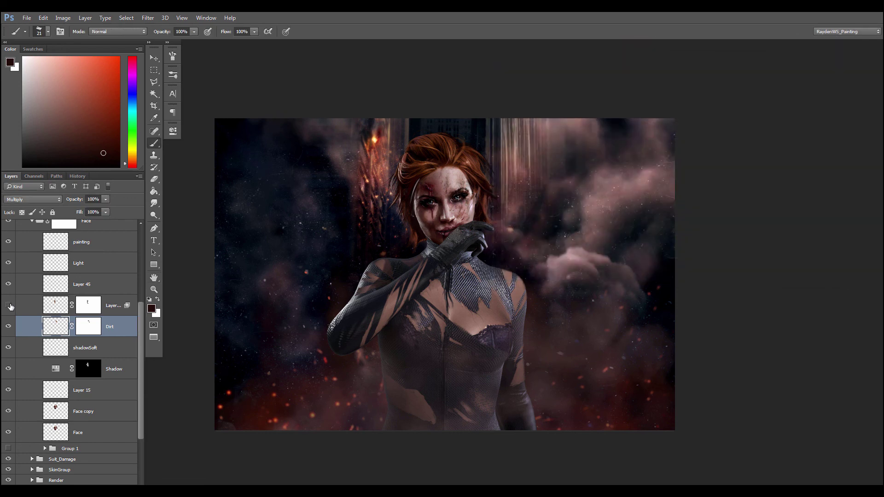
Step: Lower Layer 44's opacity slightly, then group it with the Dirt layer under the name DirtTexture
{"action": "left_click", "coordinate": [55, 306]}
{"action": "left_click_drag", "start_coordinate": [74, 199], "coordinate": [63, 199]}
{"action": "left_click", "coordinate": [58, 326]}
{"action": "left_click", "coordinate": [53, 308], "text": "shift"}
{"action": "key", "text": "ctrl+g"}
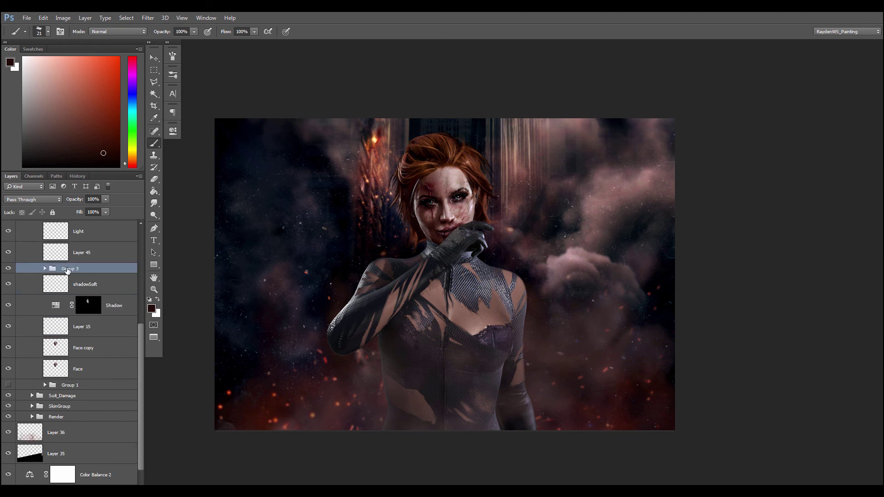
{"action": "double_click", "coordinate": [67, 269]}
{"action": "type", "text": "DirtTexture"}
{"action": "key", "text": "Return"}
Step: Collapse the Face group and toggle its visibility to compare the portrait with and without the face work
{"action": "left_click_drag", "start_coordinate": [140, 380], "coordinate": [140, 346]}
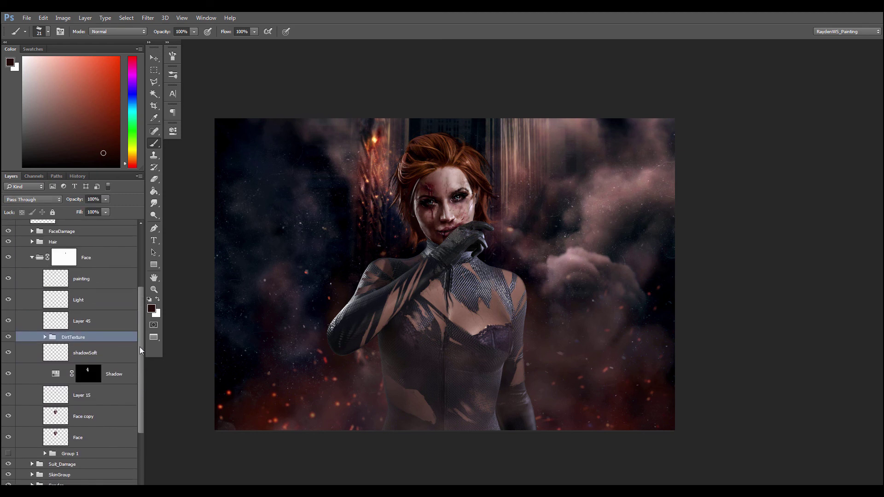
{"action": "left_click", "coordinate": [32, 257]}
{"action": "left_click", "coordinate": [8, 347]}
{"action": "left_click", "coordinate": [9, 349]}
{"action": "left_click", "coordinate": [8, 348]}
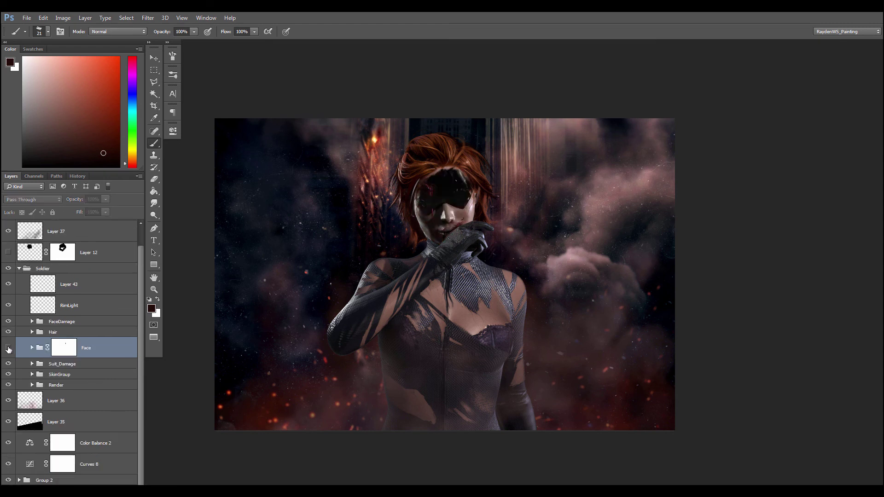
{"action": "left_click", "coordinate": [8, 348]}
{"action": "left_click", "coordinate": [8, 348]}
{"action": "left_click", "coordinate": [8, 348]}
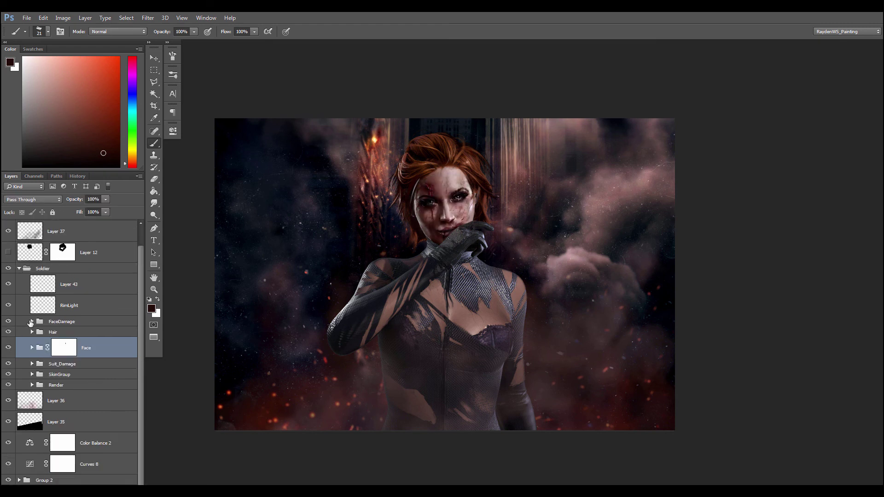